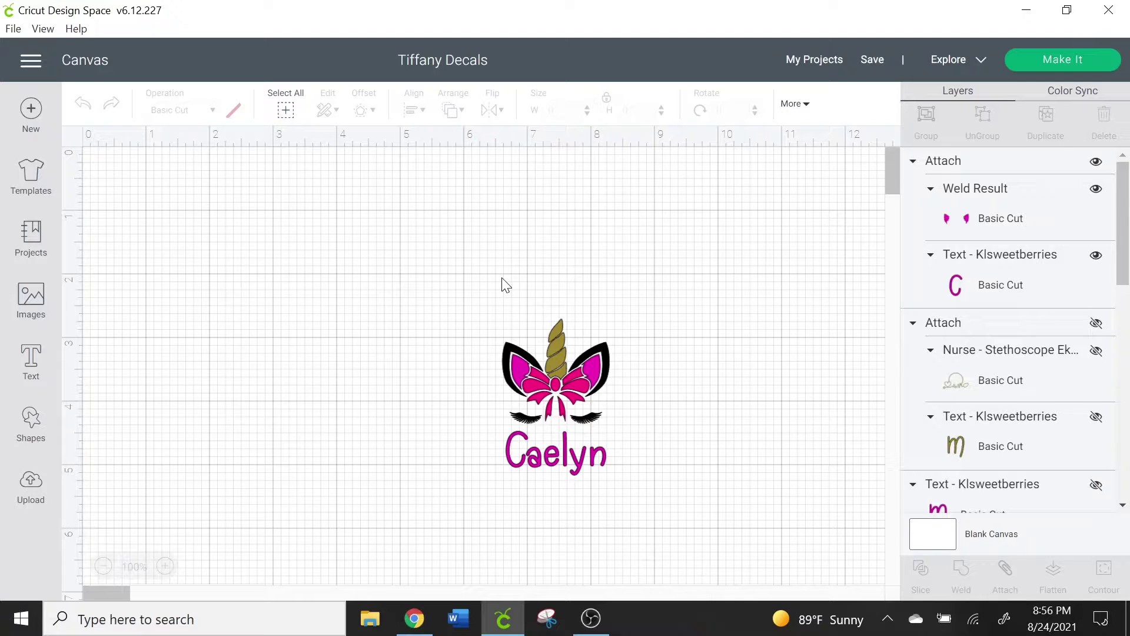
Flatten all visible parts of the unicorn-and-name design into one printable image and move it up and left on the canvas
left_click_drag(461, 283, 641, 510)
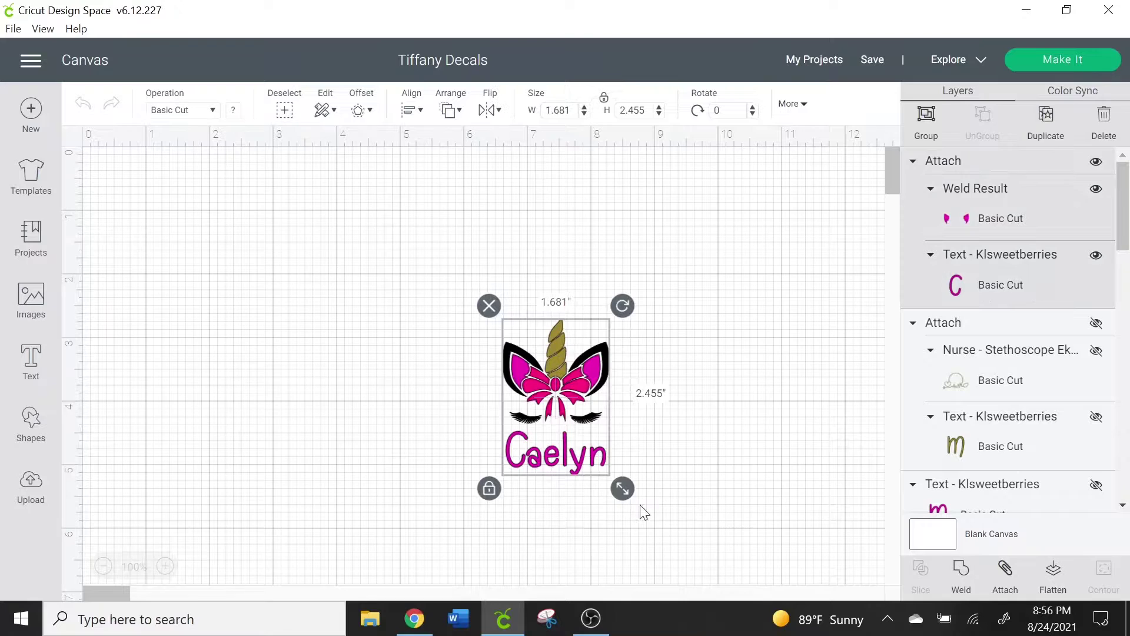
left_click(1054, 568)
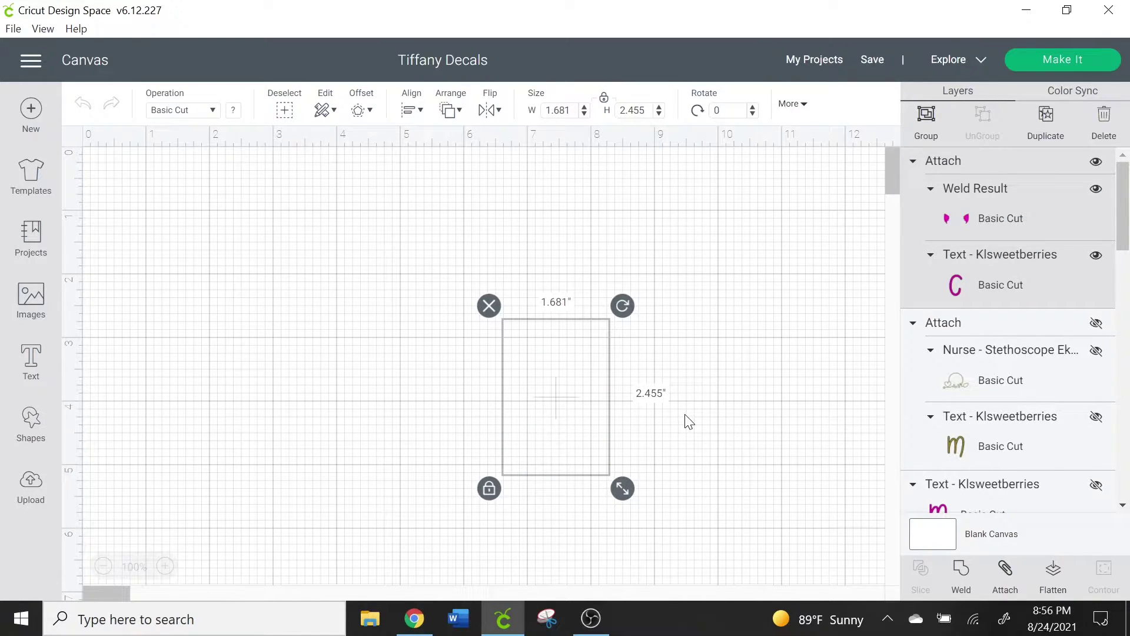
left_click_drag(561, 376, 433, 277)
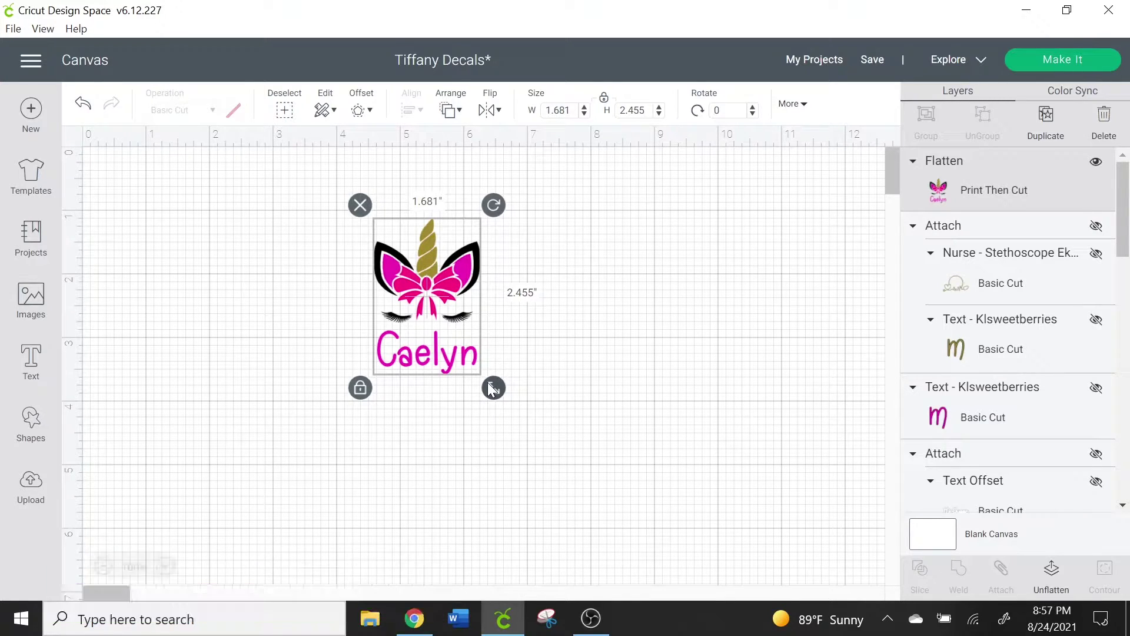
left_click(521, 365)
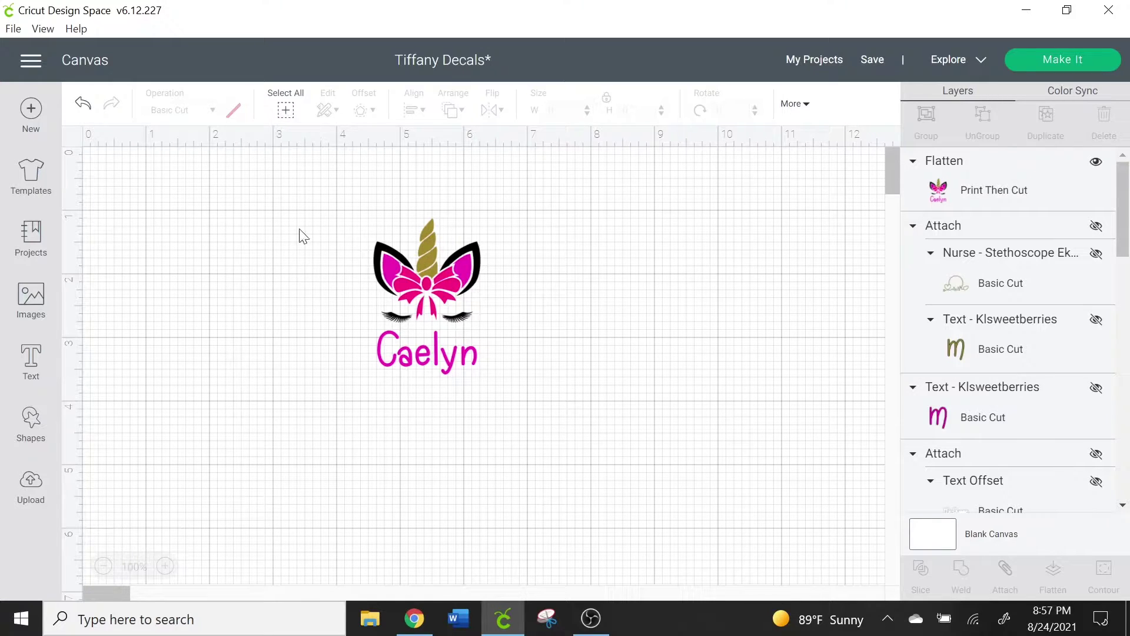
Cycle through the canvas grid settings until the background shows no grid lines
left_click(72, 142)
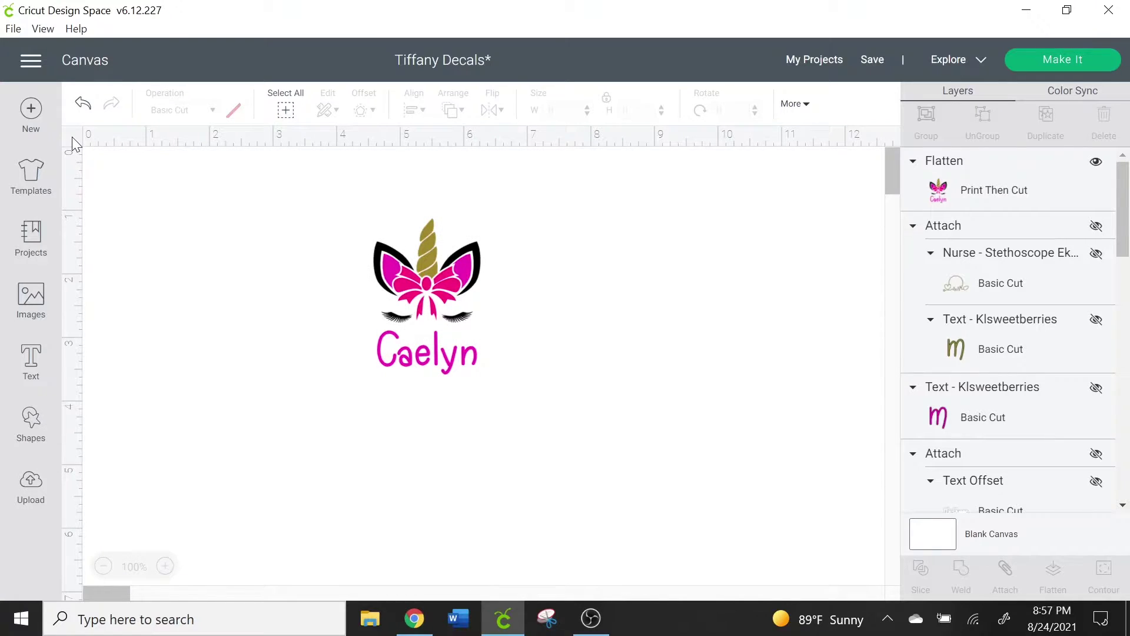
left_click(72, 140)
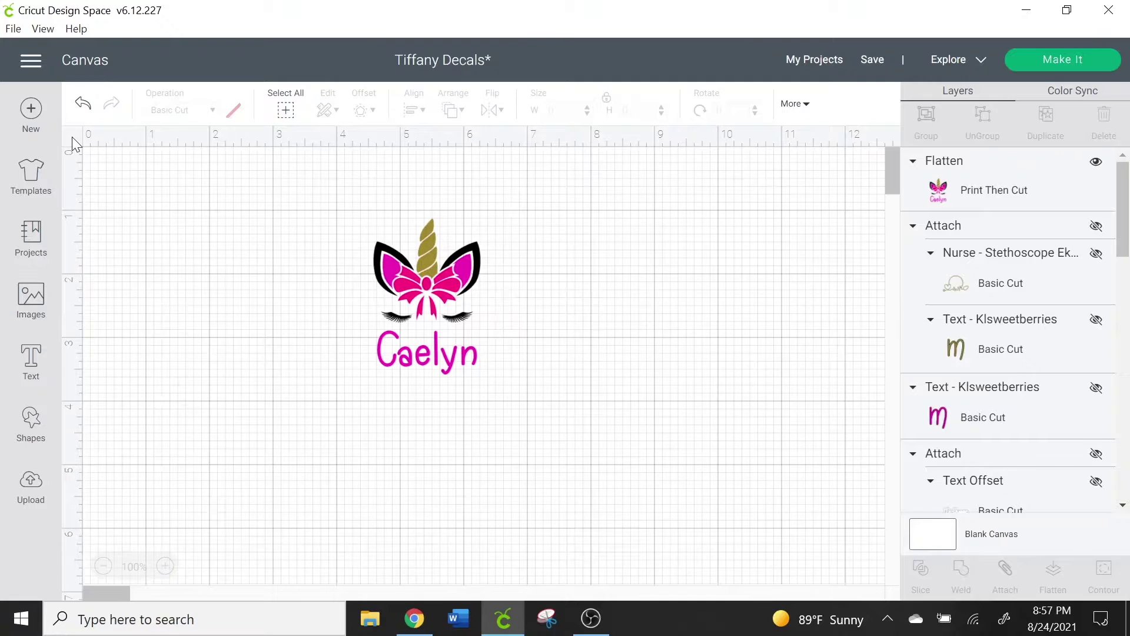
left_click(72, 140)
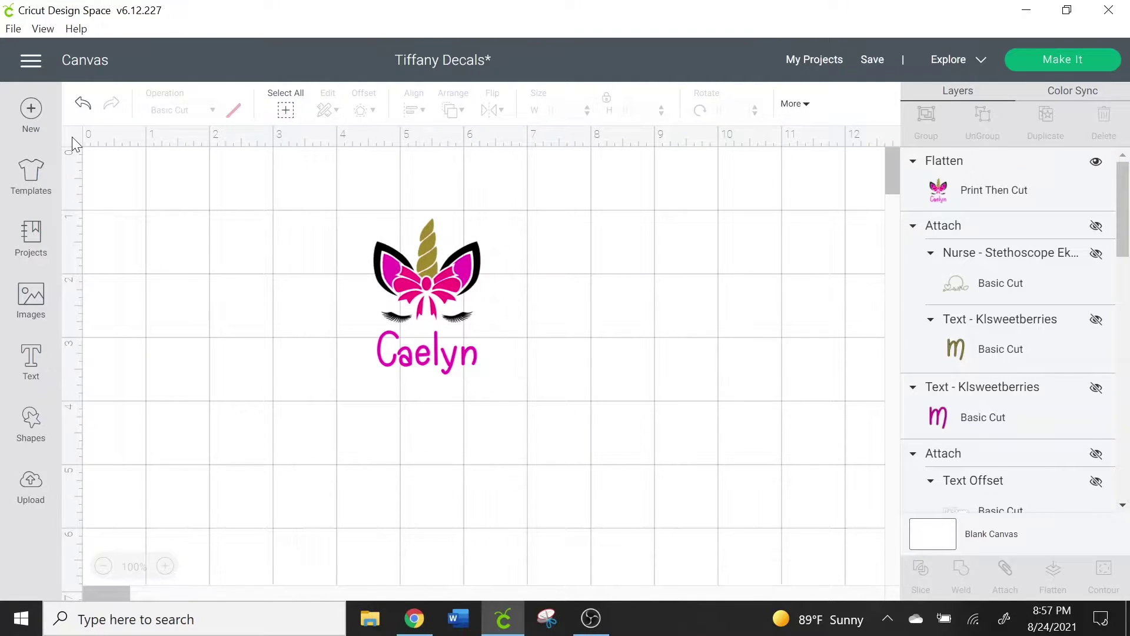
left_click(71, 140)
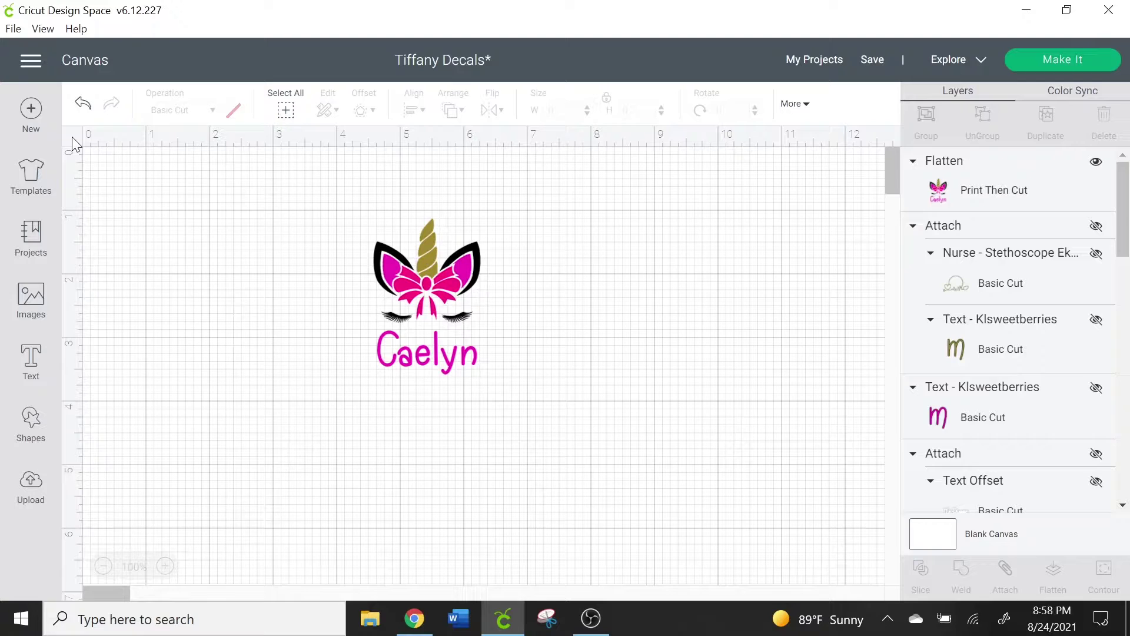
left_click(71, 139)
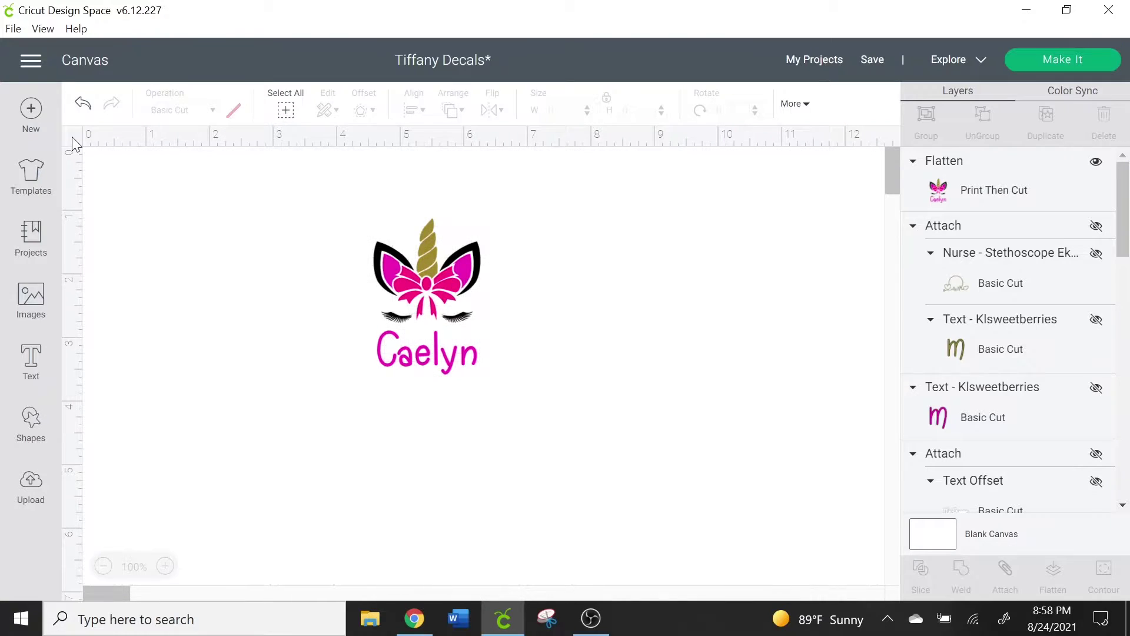
Enlarge the flattened unicorn design to about 4.4 by 6.5 inches and reposition it so the whole design fits in view
left_click(439, 315)
left_click_drag(496, 386, 671, 511)
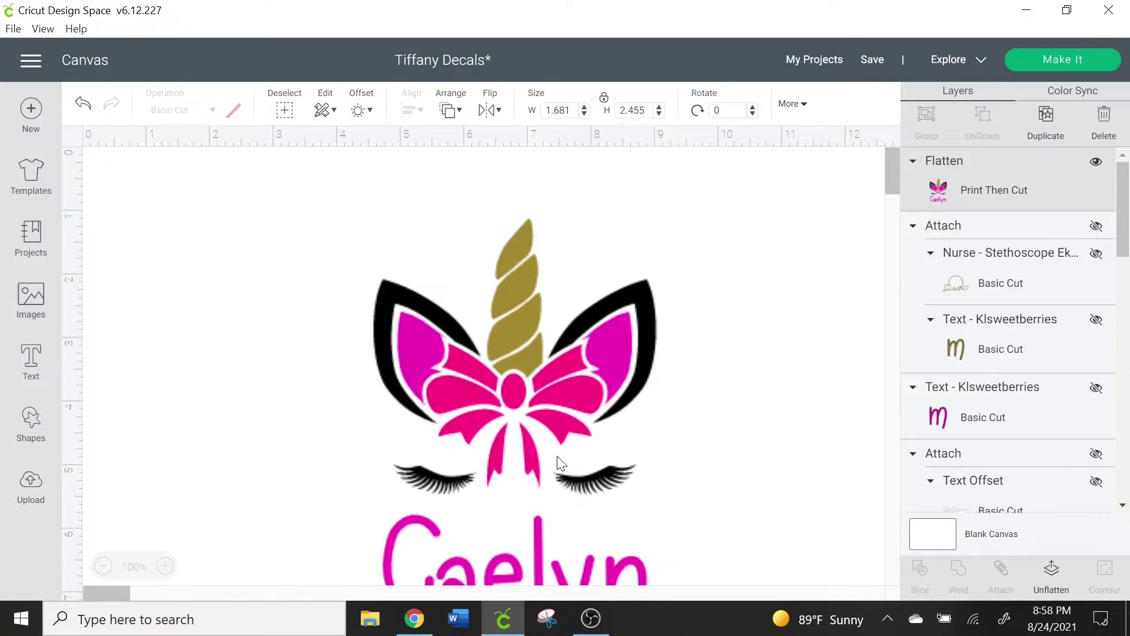
left_click(561, 463)
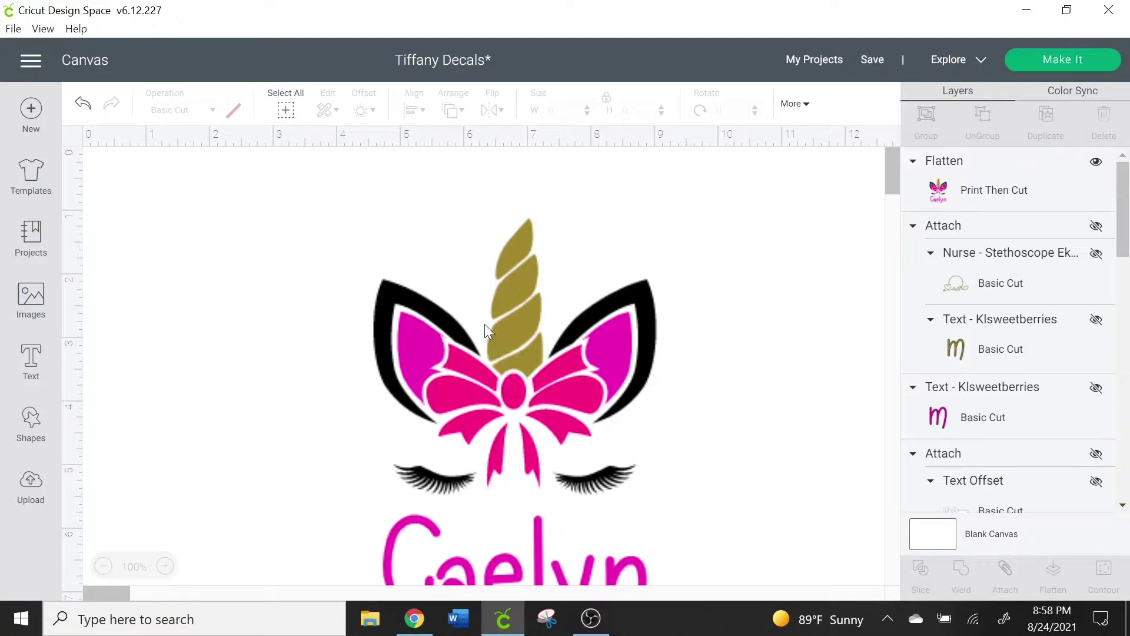
left_click_drag(485, 324, 446, 266)
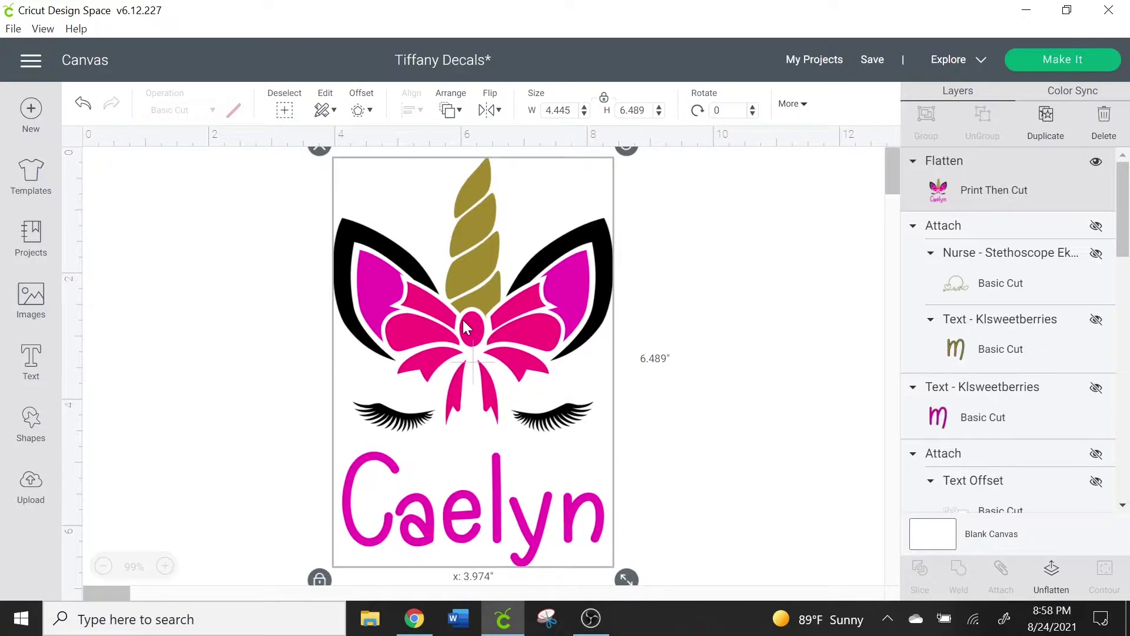
left_click(649, 390)
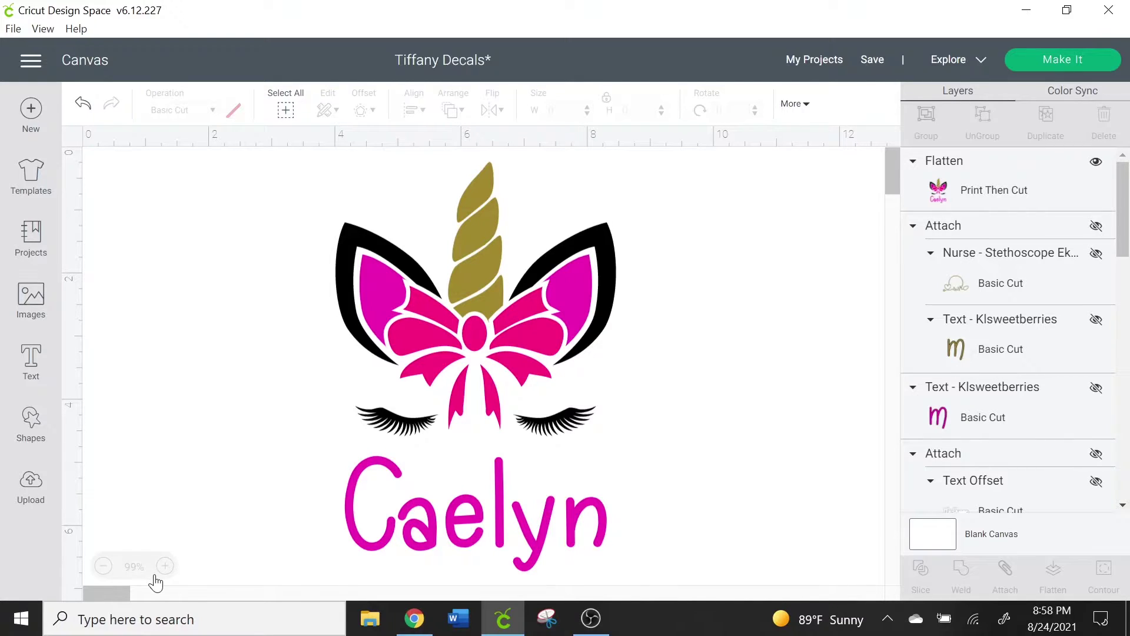
Open Snipping Tool and capture a rectangular snip around the entire unicorn design, including the name below it
left_click(548, 619)
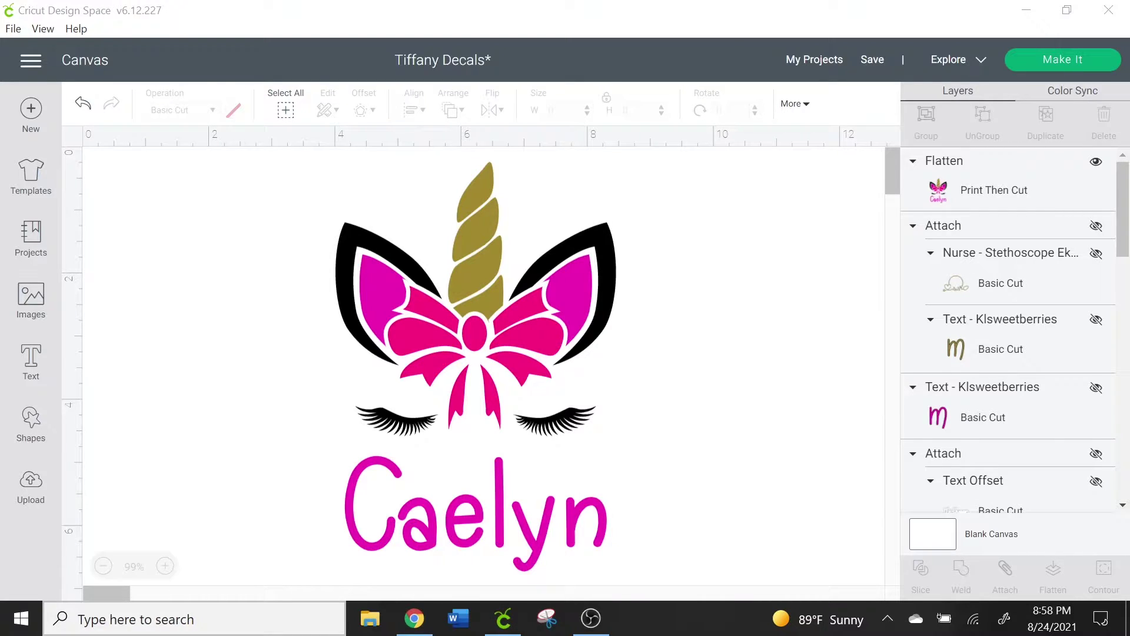
left_click(234, 624)
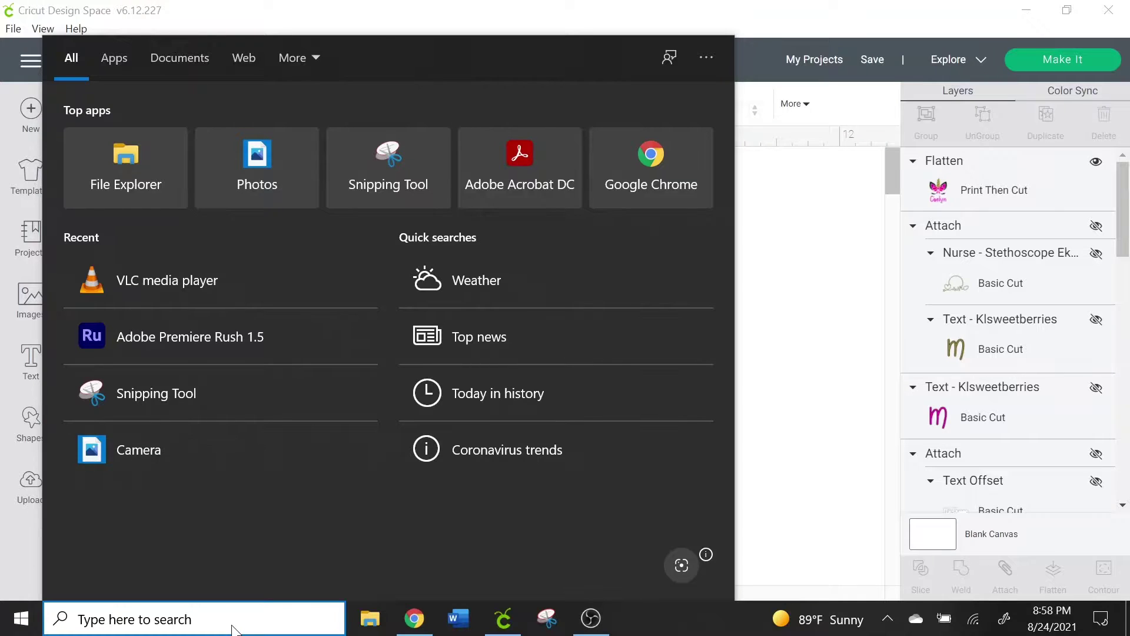
type("snopp")
left_click(301, 125)
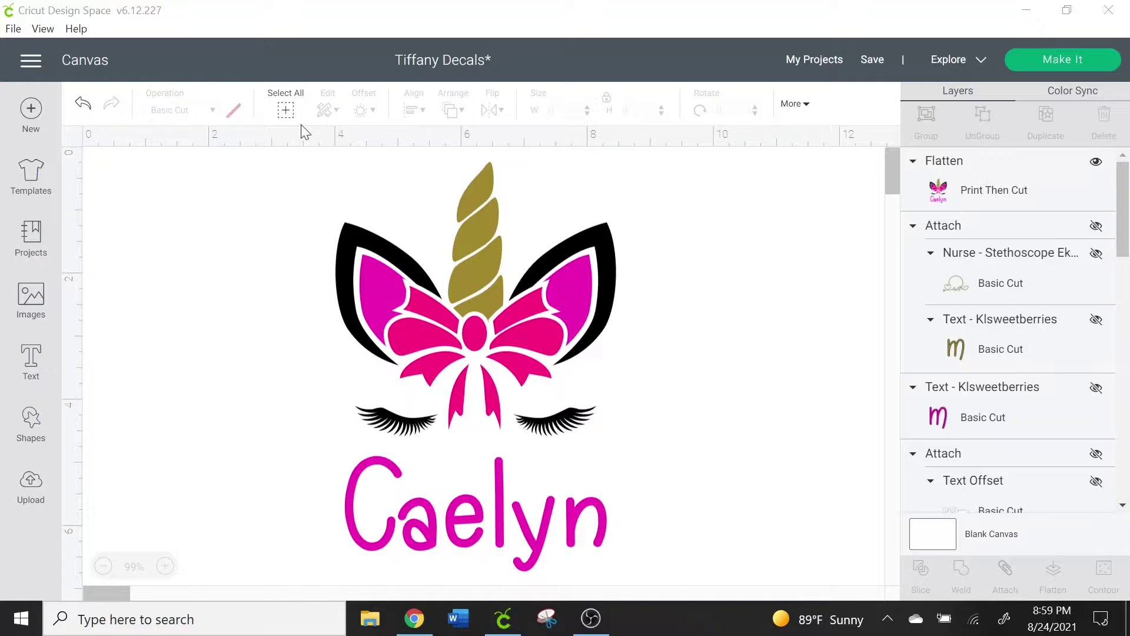
left_click_drag(307, 158, 637, 579)
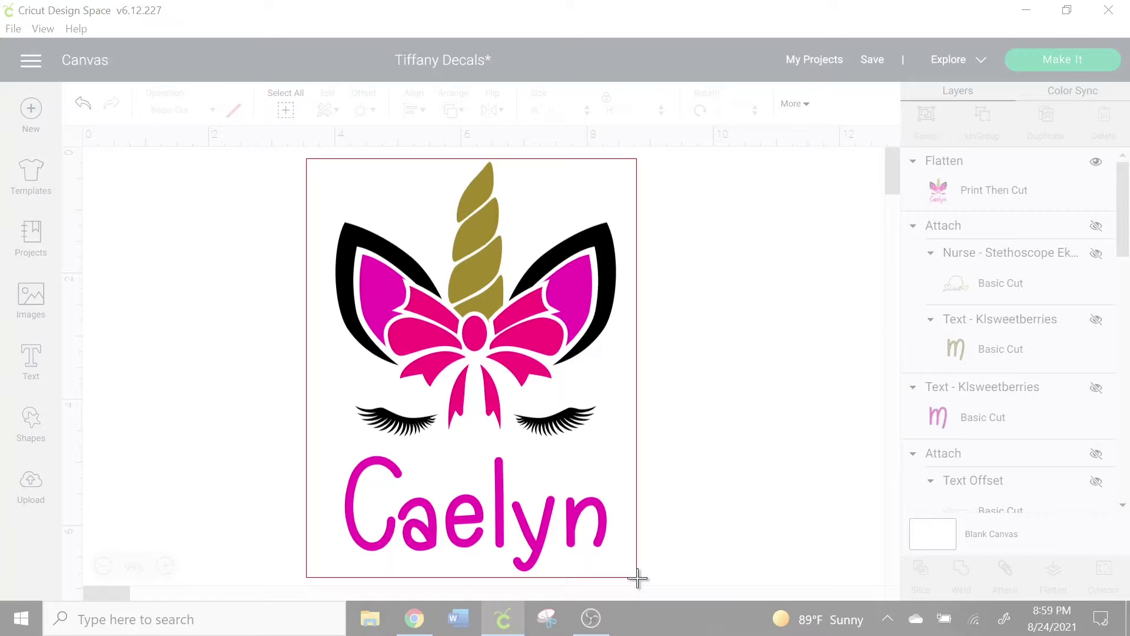
left_click_drag(637, 578, 638, 578)
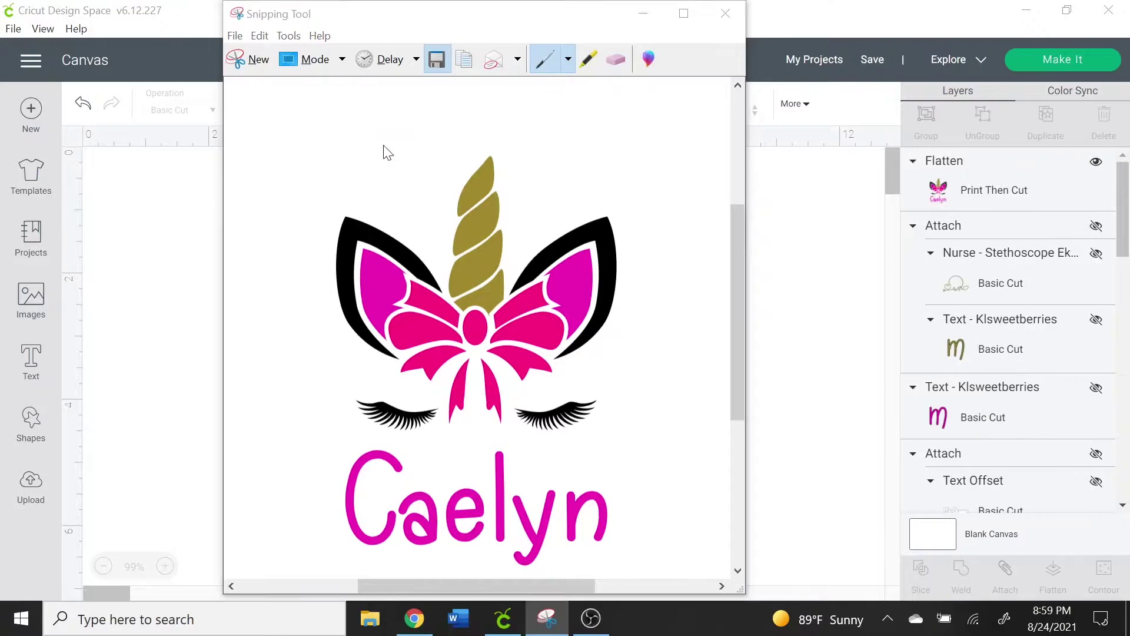
Save the snip as a PNG in Downloads, overwriting the existing unicorn image file, and close Snipping Tool
key("ctrl+s")
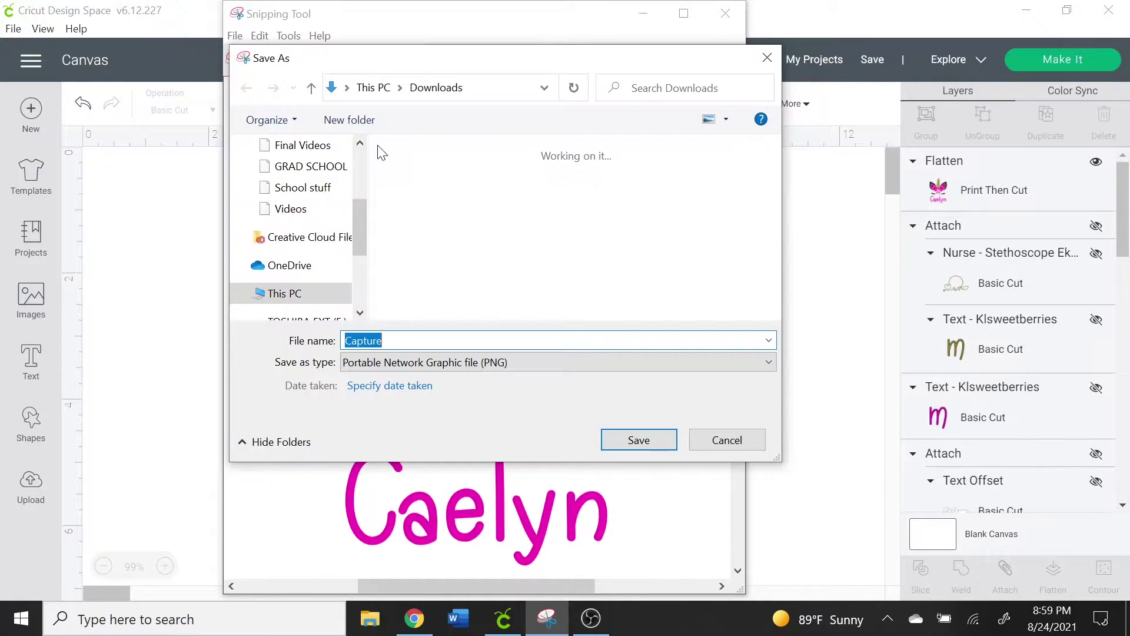
left_click(428, 203)
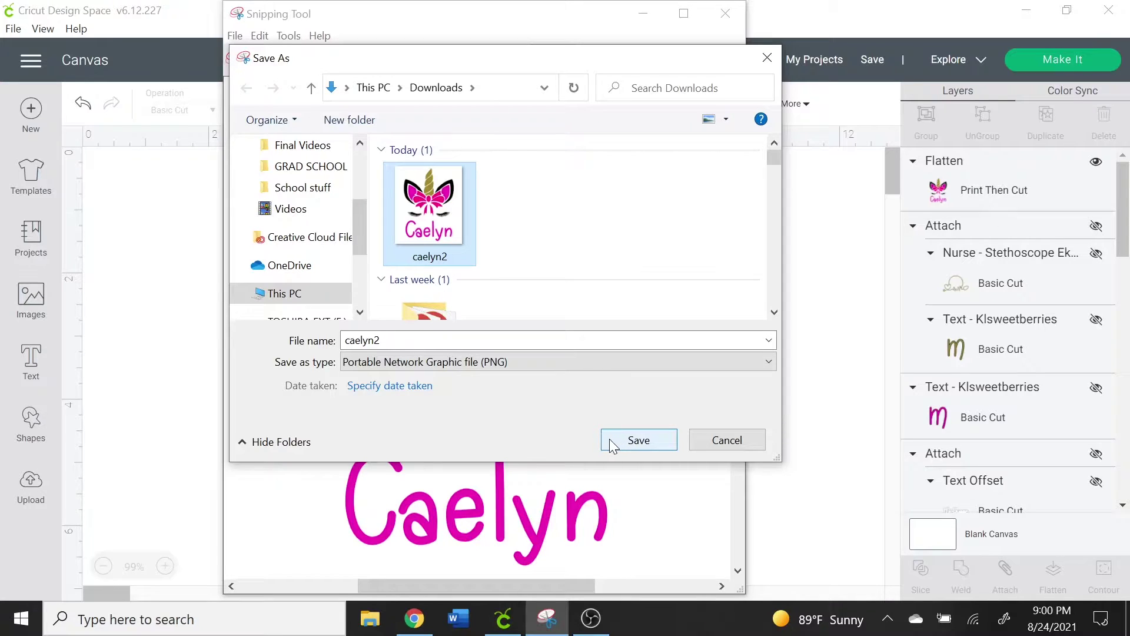
left_click(660, 438)
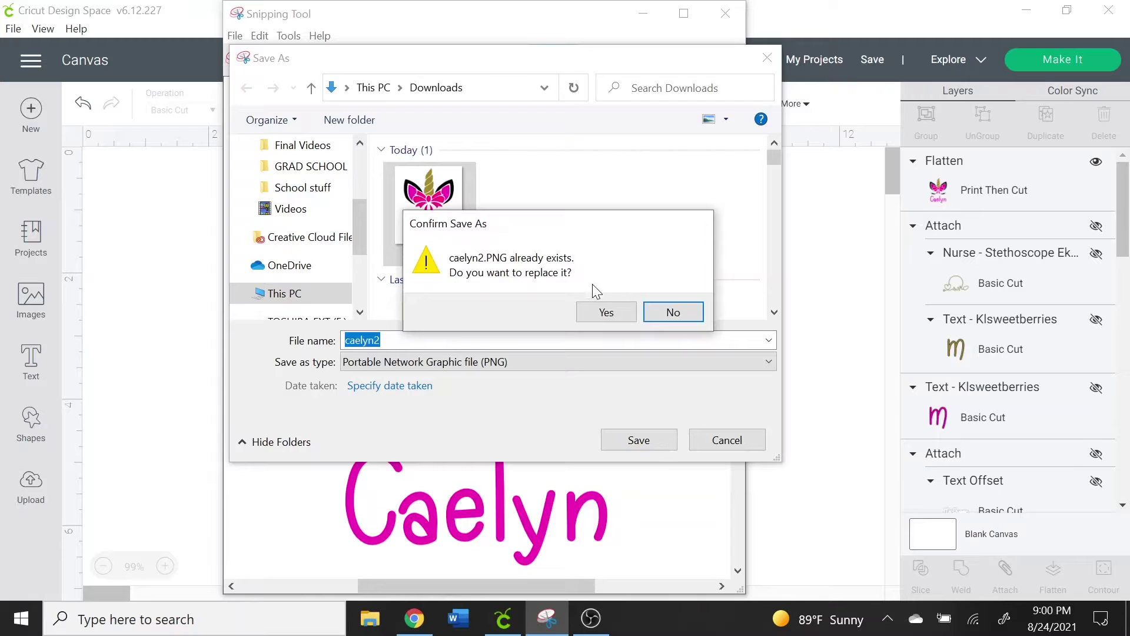
left_click(605, 311)
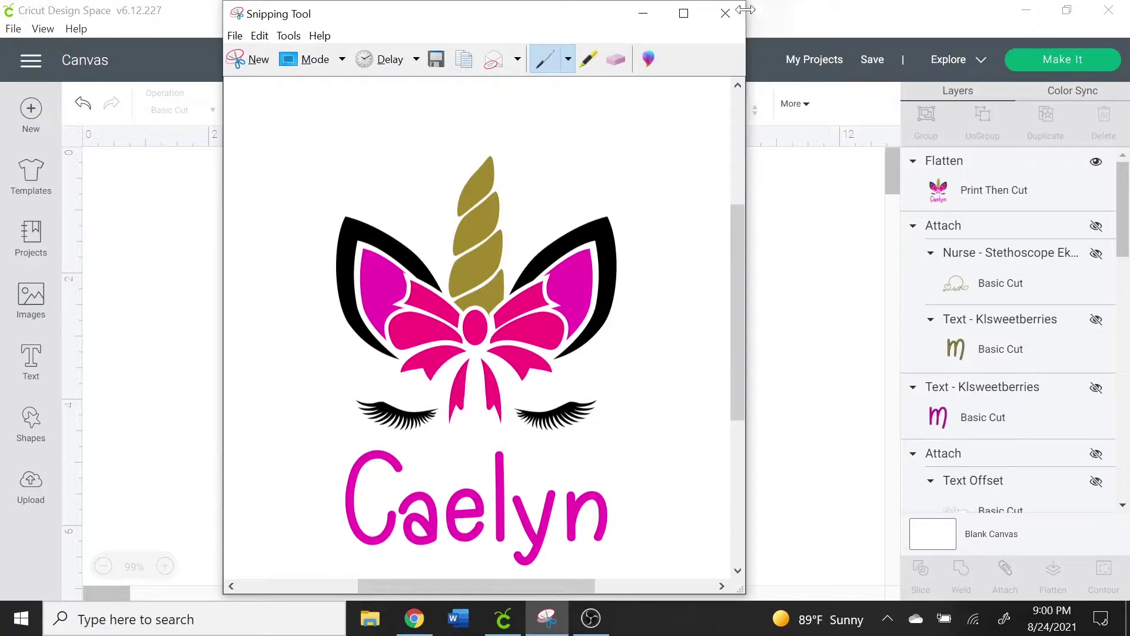
left_click(725, 14)
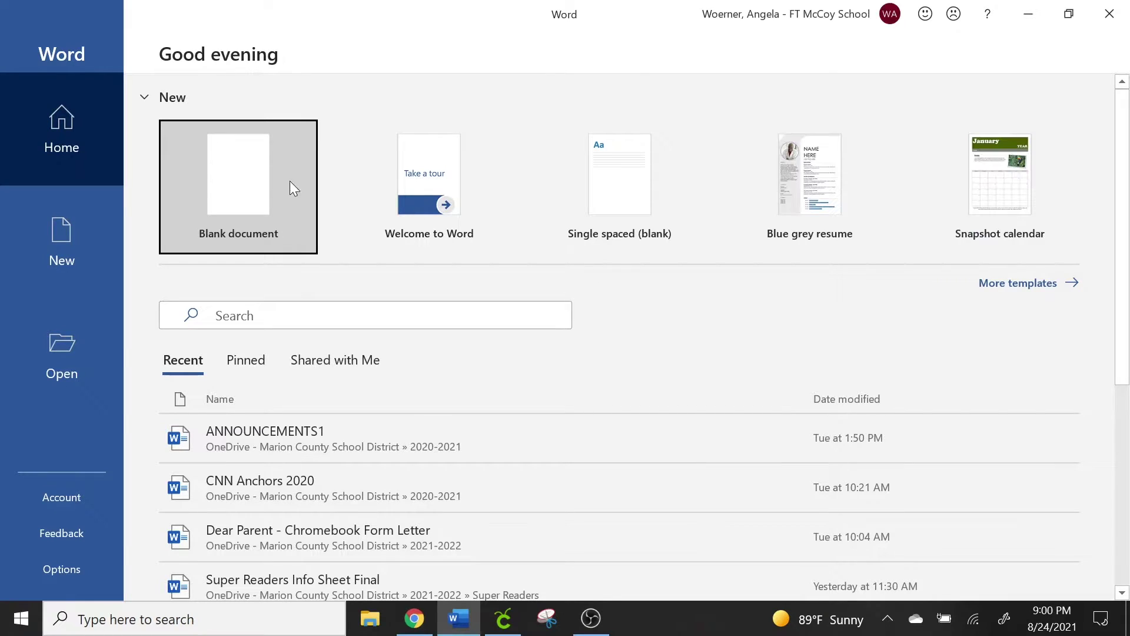
Create a blank document in Word and insert the saved unicorn PNG from the Downloads folder
left_click(241, 172)
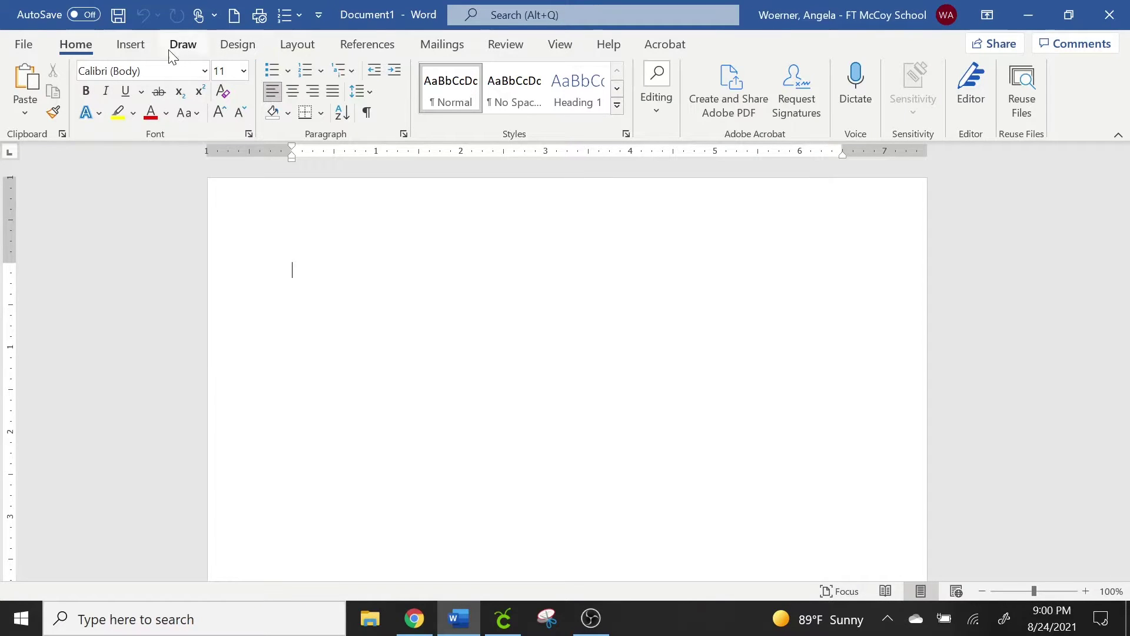
left_click(132, 46)
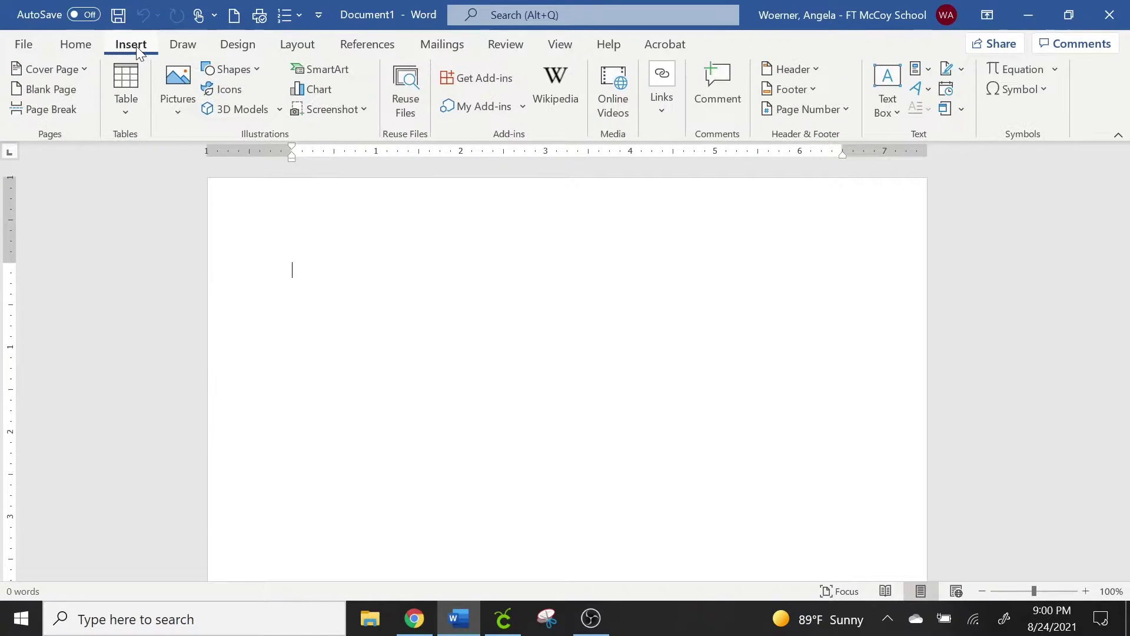
left_click(180, 110)
left_click(185, 167)
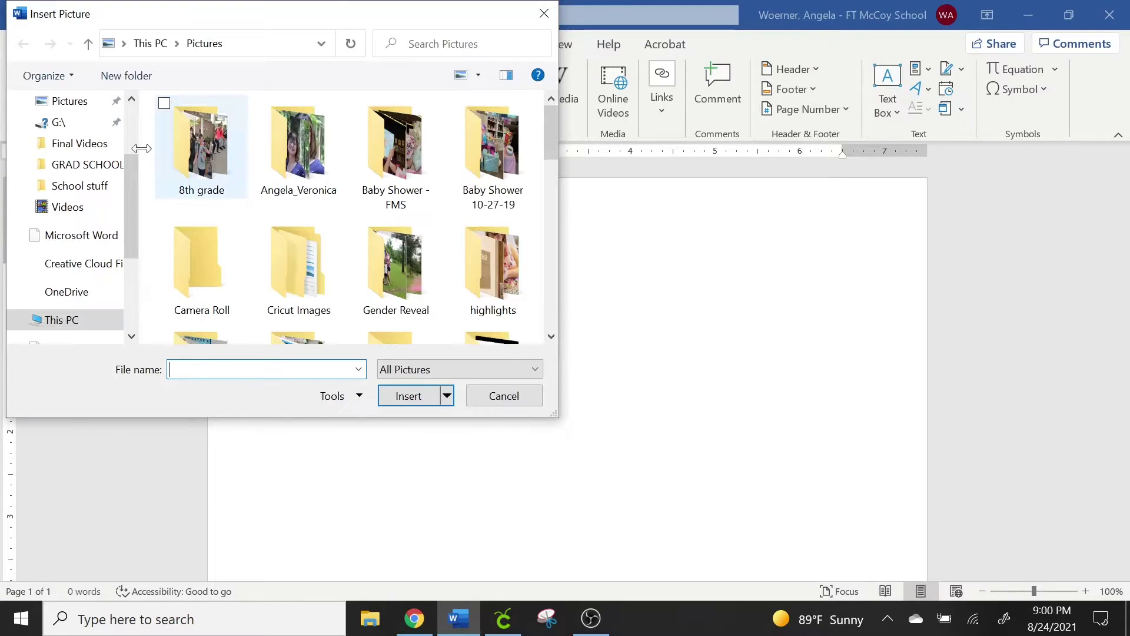
left_click(133, 122)
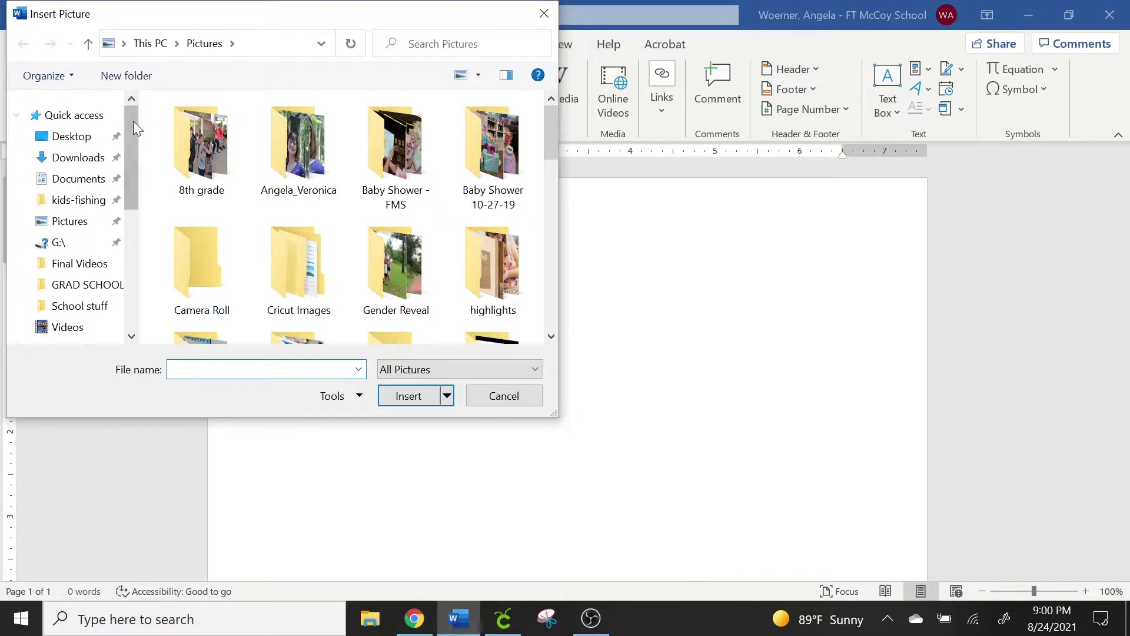
left_click(97, 156)
left_click(195, 144)
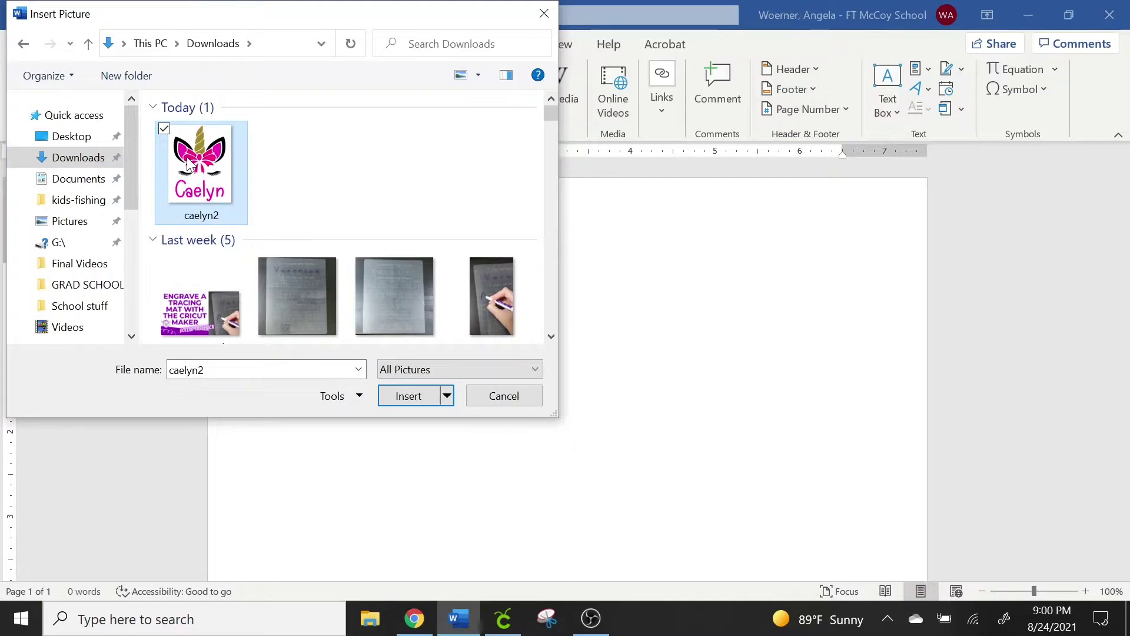
double_click(190, 165)
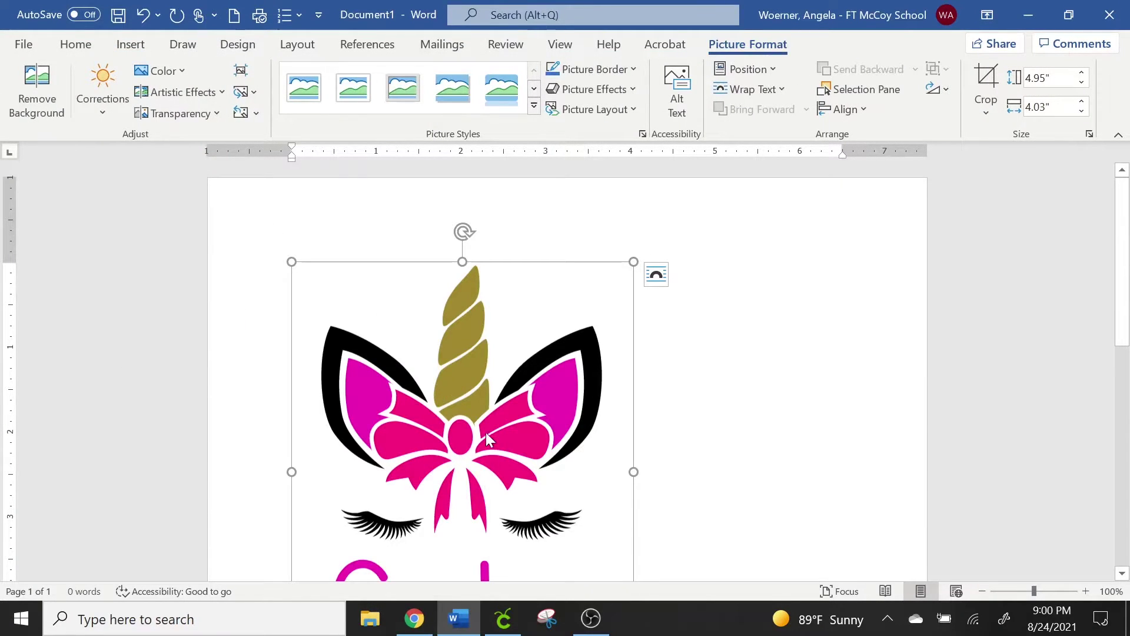
Set the unicorn picture's text wrapping to In Front of Text and move it toward the right of the page
left_click(657, 275)
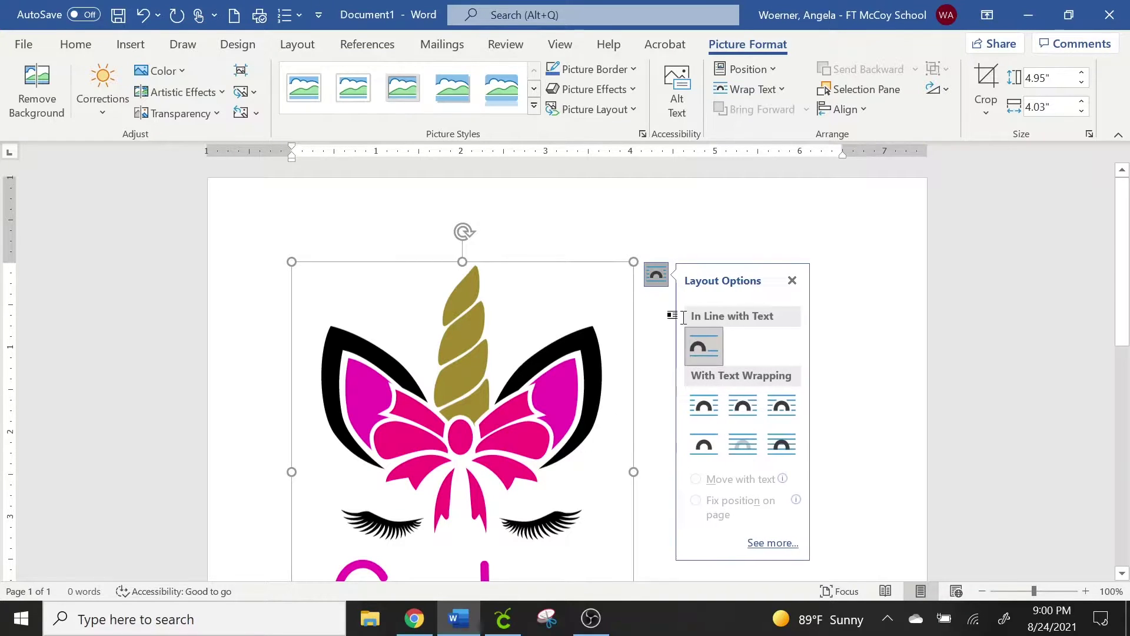
left_click(783, 447)
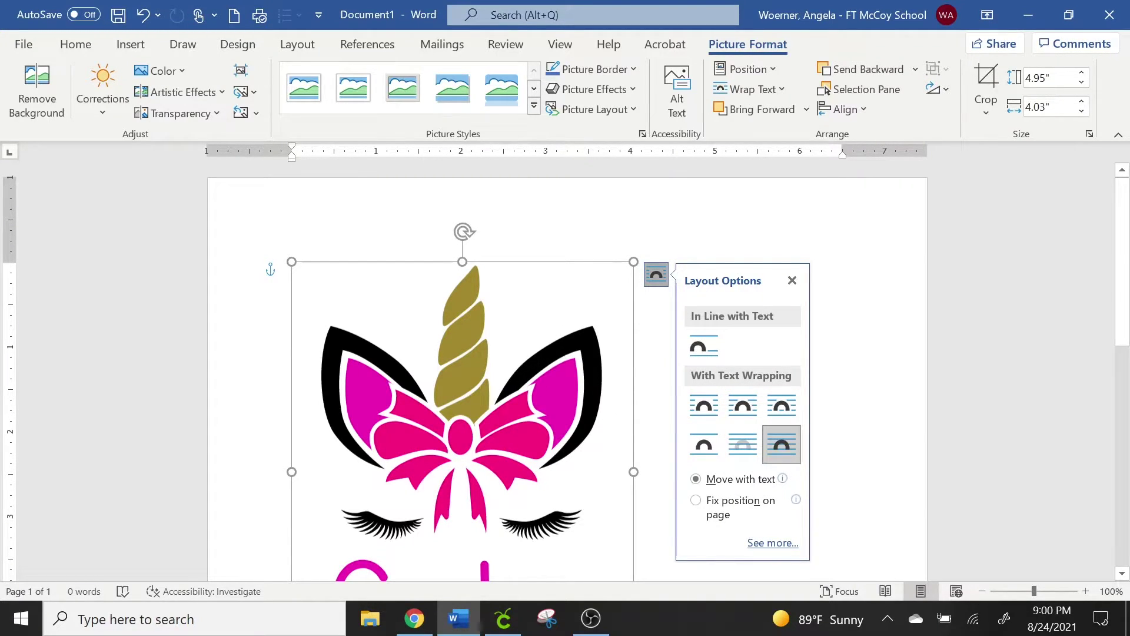
left_click(492, 340)
left_click_drag(517, 374, 555, 360)
key("Escape")
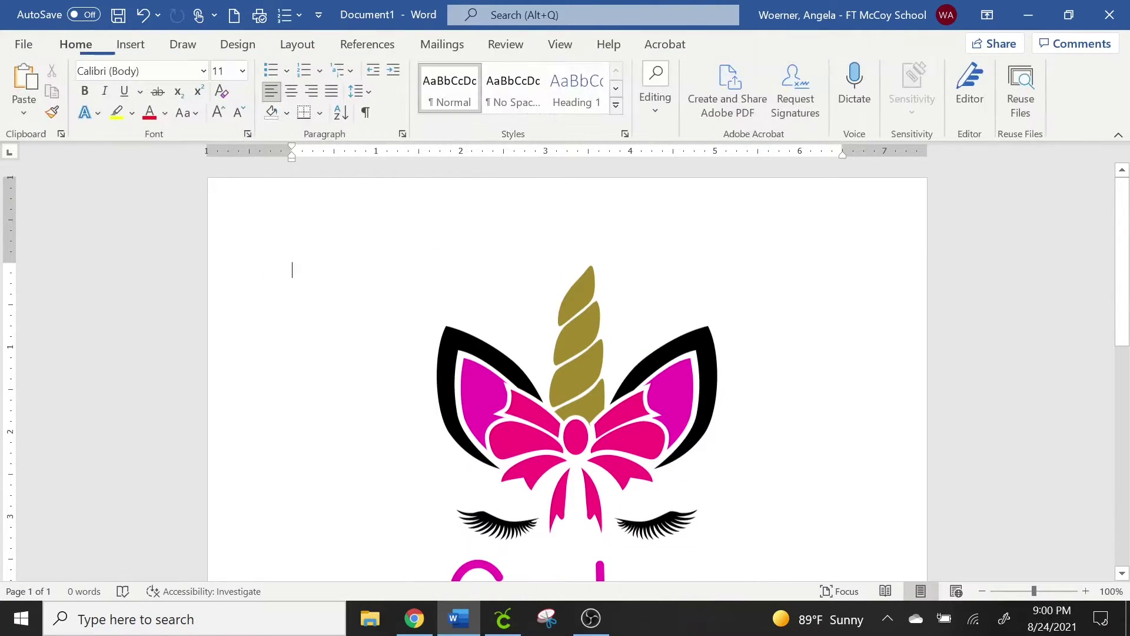
Add the text HELLO at the start of the document and enlarge it to 24 pt
type("HELLO")
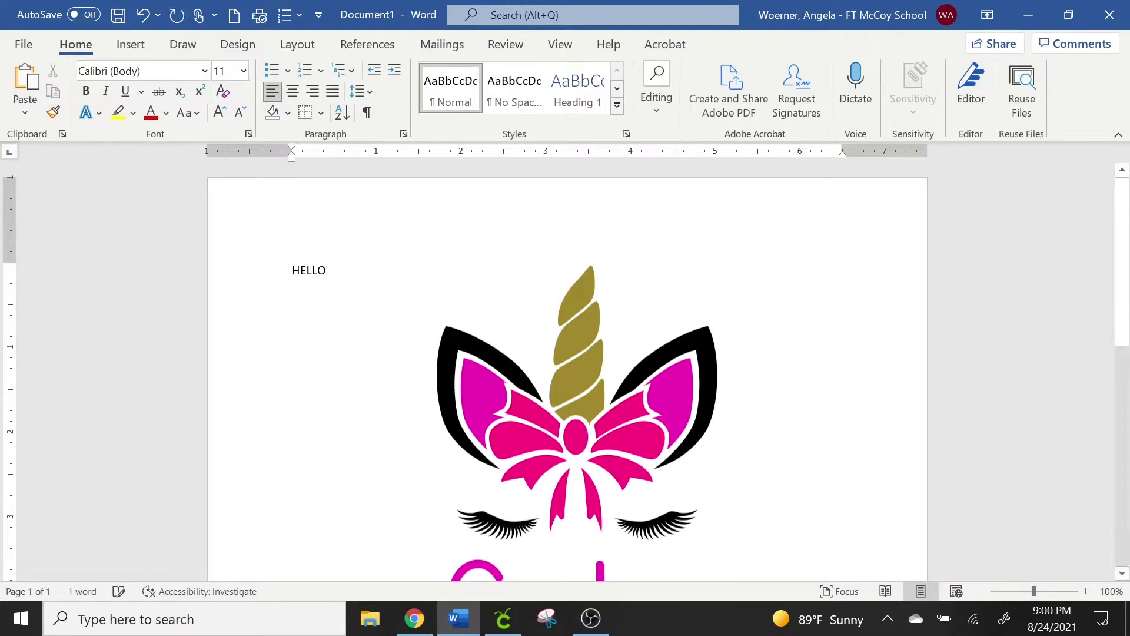
left_click(265, 269)
left_click(220, 112)
left_click(220, 112)
left_click(221, 114)
left_click(221, 114)
left_click(221, 114)
left_click(221, 114)
left_click(222, 113)
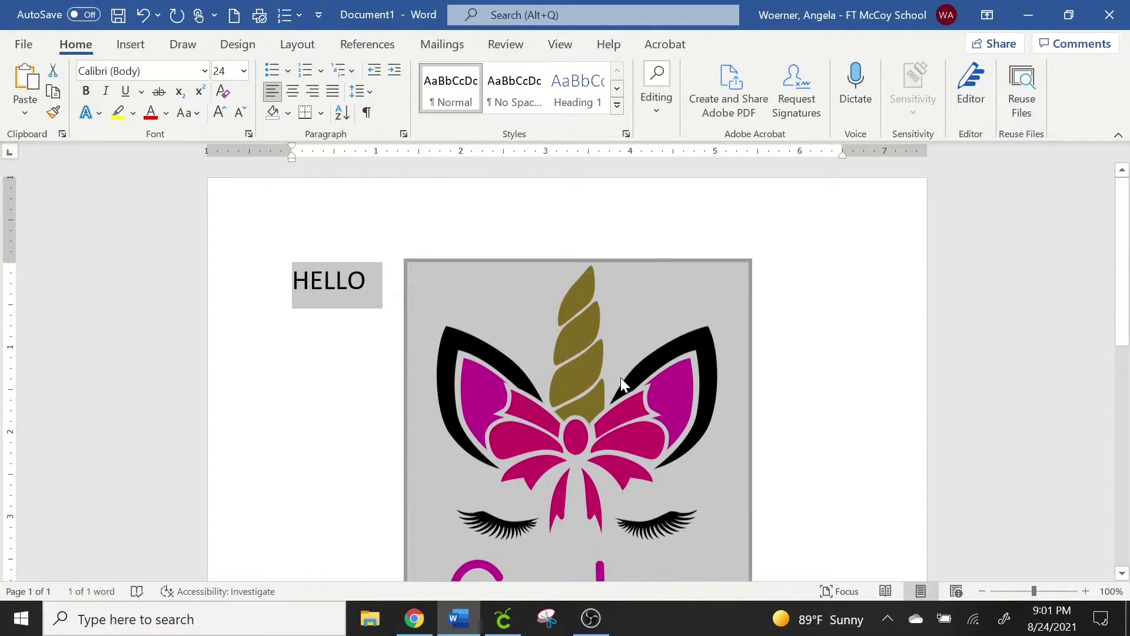
Move the unicorn picture to the page's left margin so that it covers the HELLO text
left_click(775, 363)
mouse_move(660, 366)
left_mouse_down()
mouse_move(510, 315)
mouse_move(590, 403)
mouse_move(533, 365)
mouse_move(577, 331)
mouse_move(534, 321)
left_mouse_up()
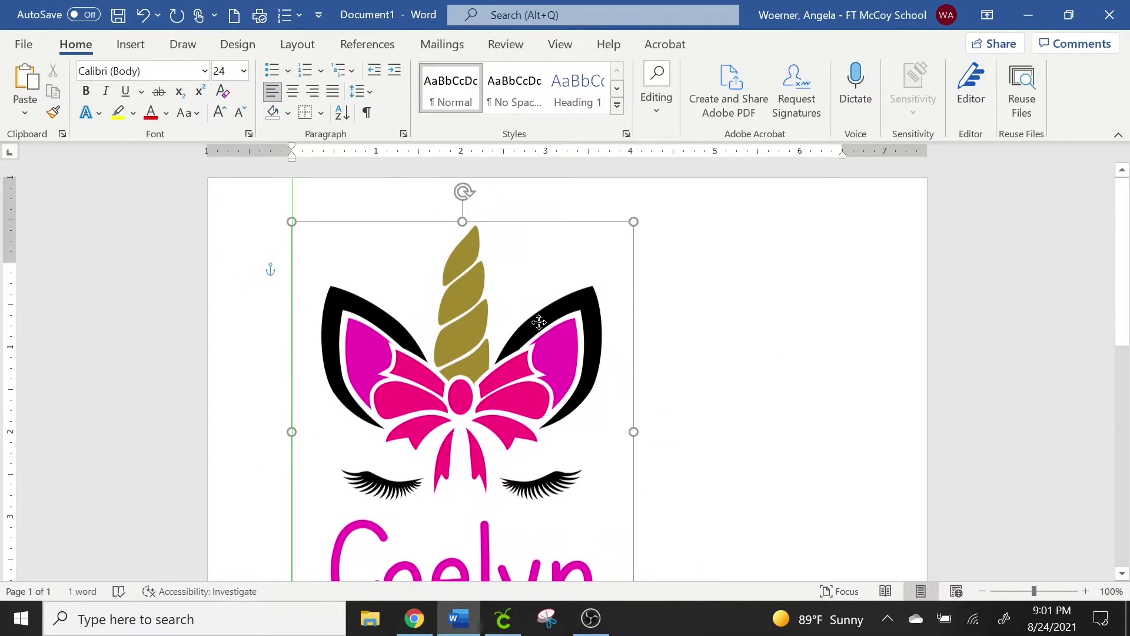
Make the unicorn picture's white background transparent with Set Transparent Color
double_click(362, 265)
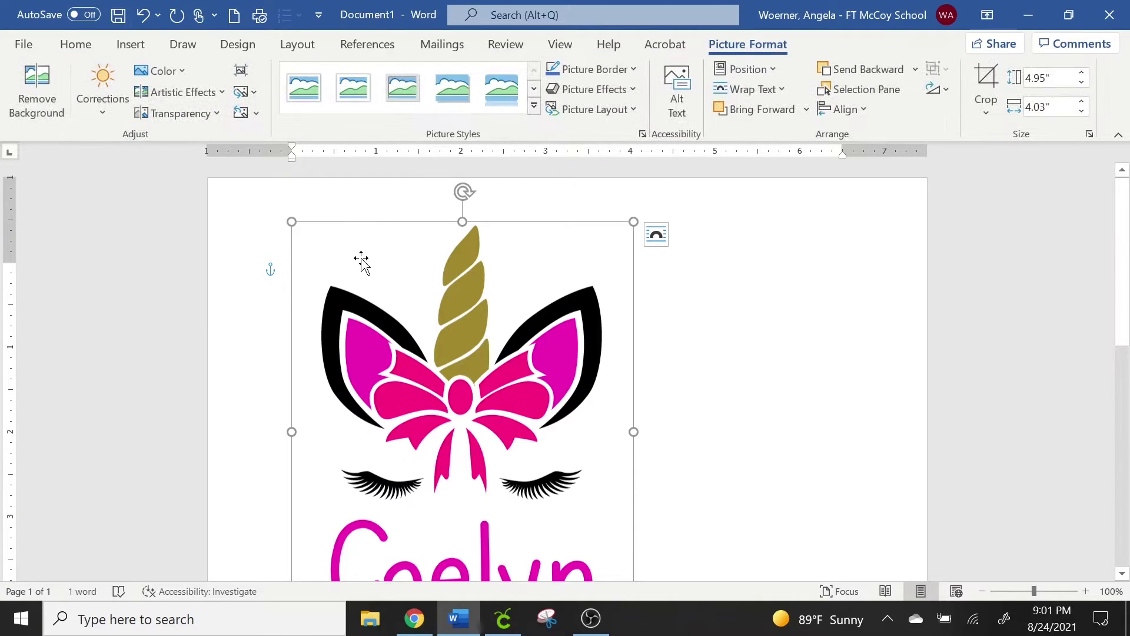
left_click(168, 74)
scroll(283, 580, "down", 2)
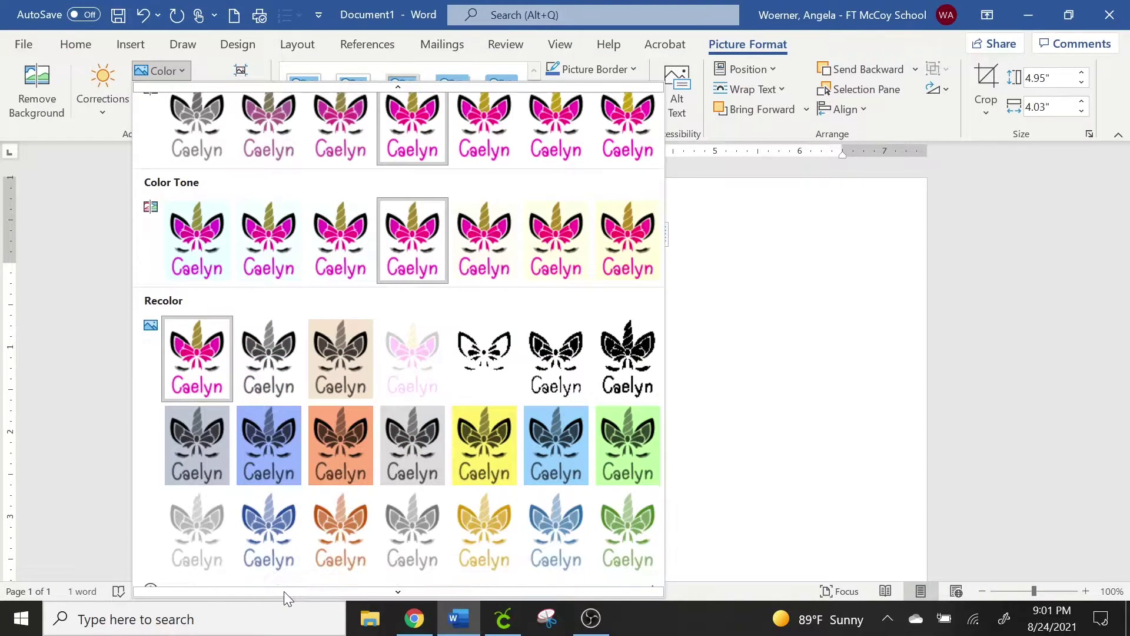
scroll(284, 592, "down", 2)
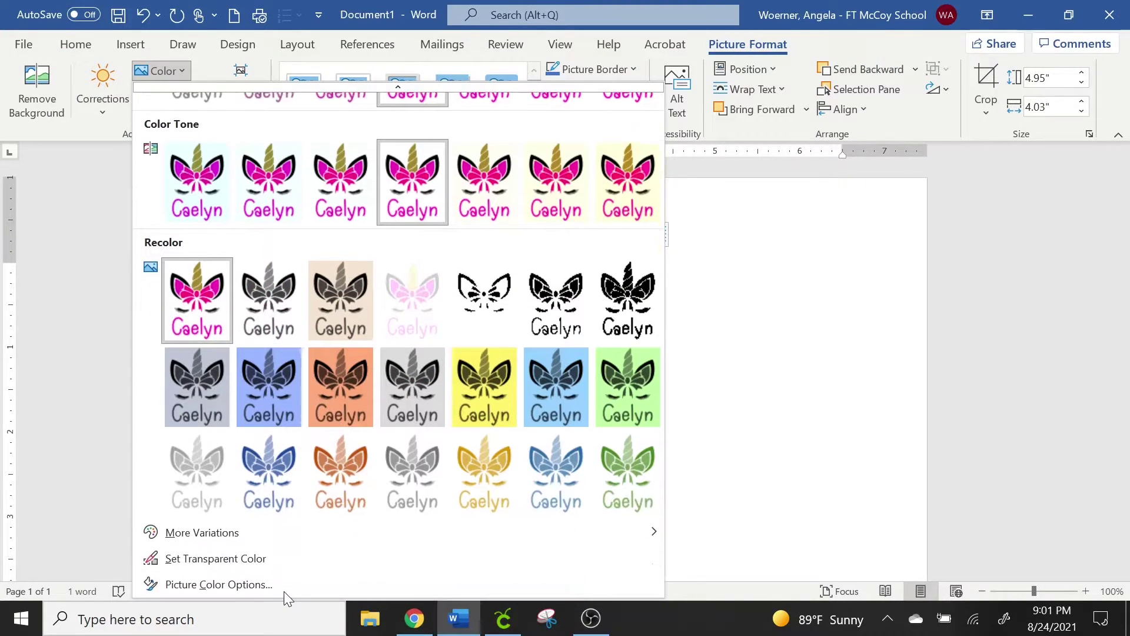
left_click(252, 559)
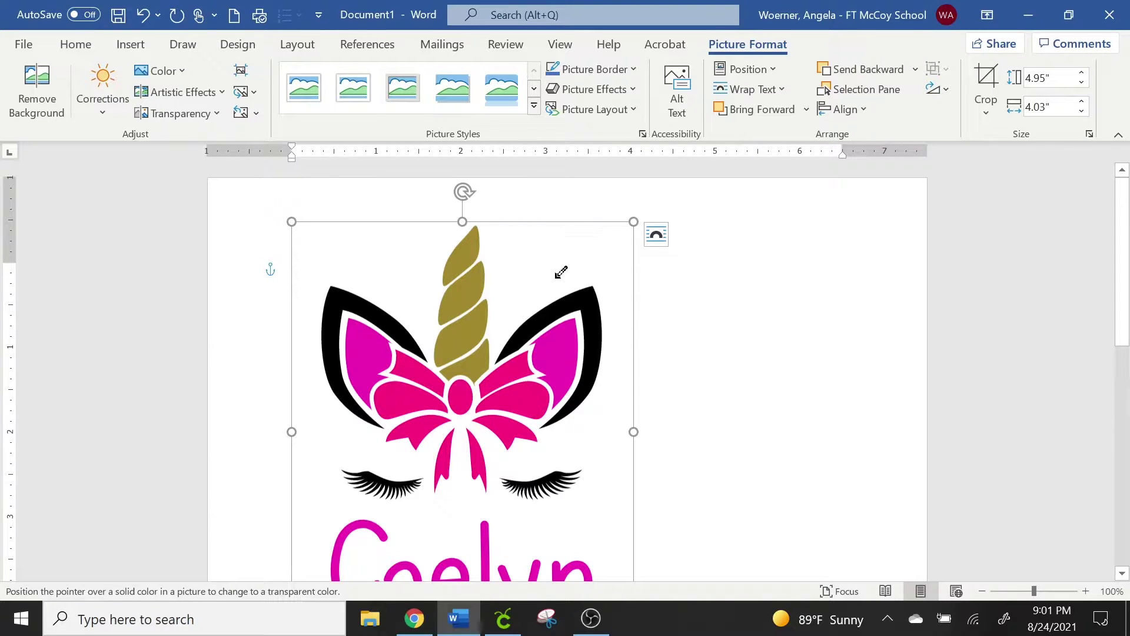
type("HELLO")
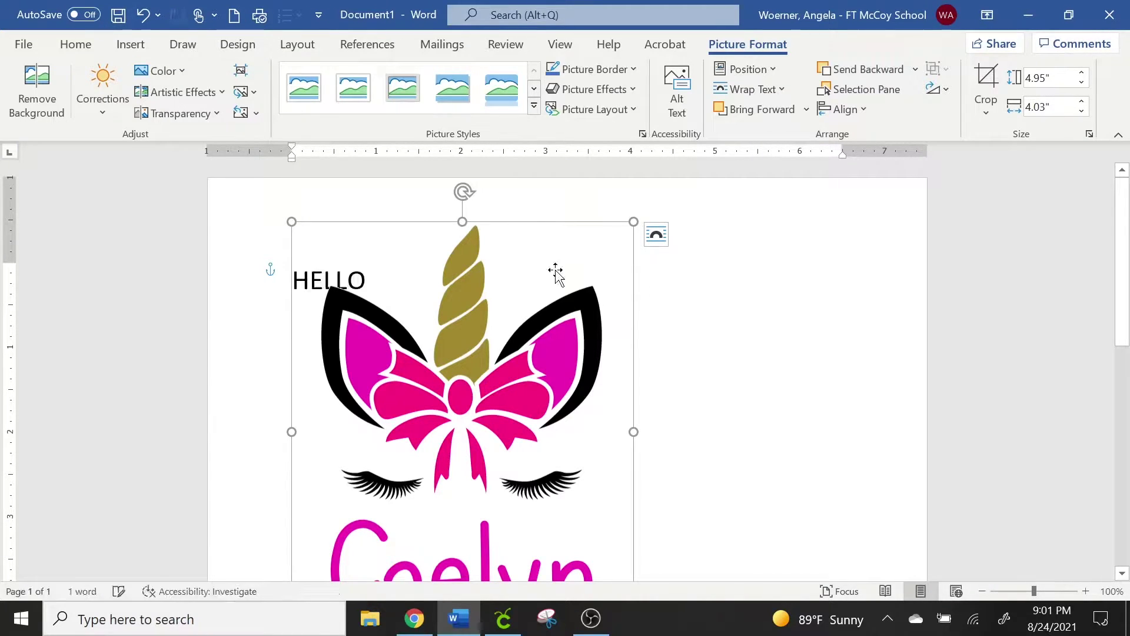
Move the unicorn picture clear of the HELLO text and delete that text from the document
left_click_drag(502, 393, 525, 391)
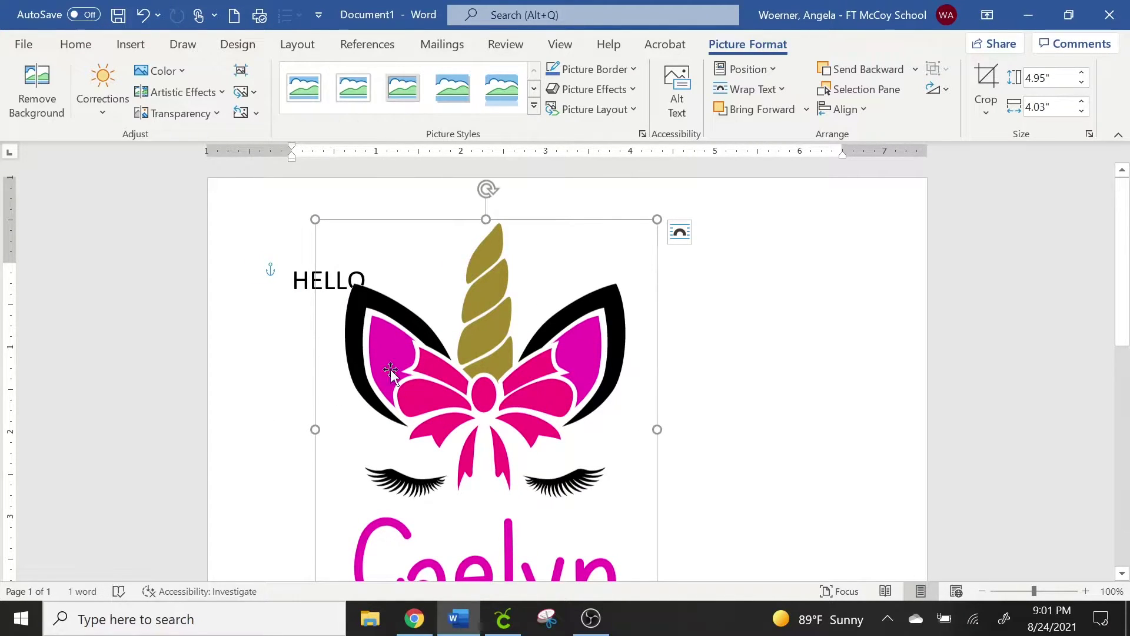
left_click_drag(584, 431, 675, 465)
double_click(334, 284)
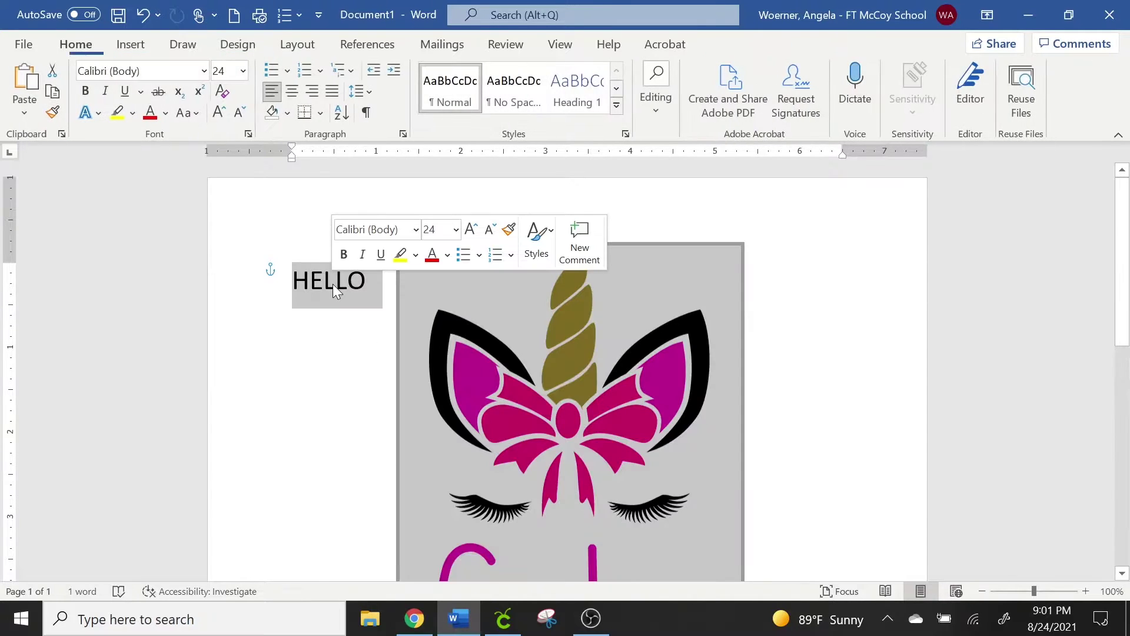
key("Right")
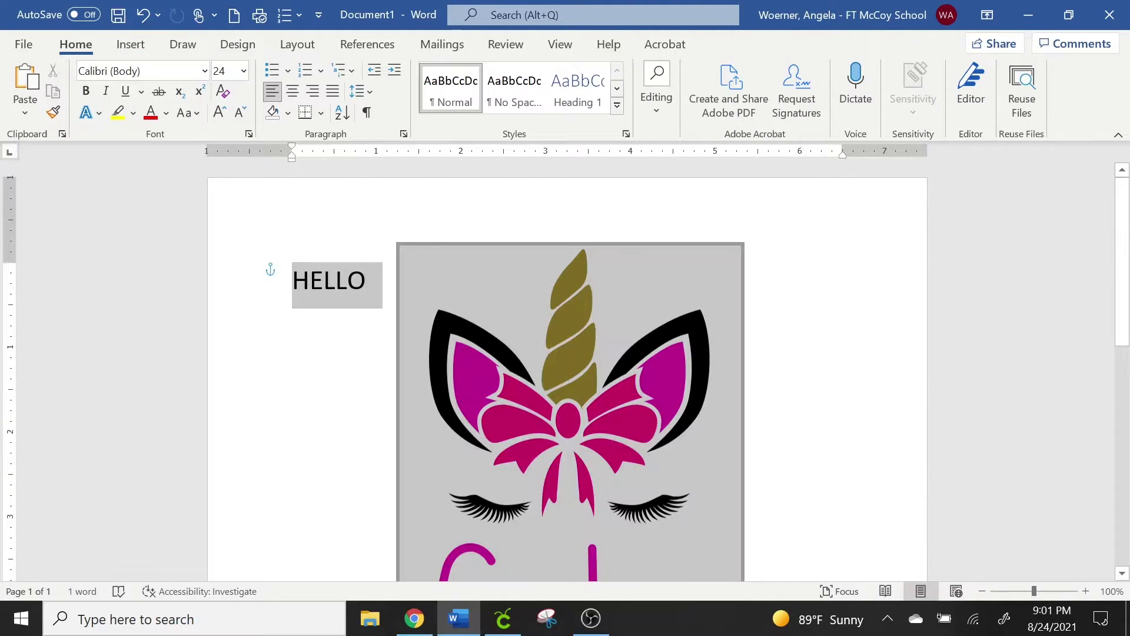
left_click(309, 283)
key("ctrl+a")
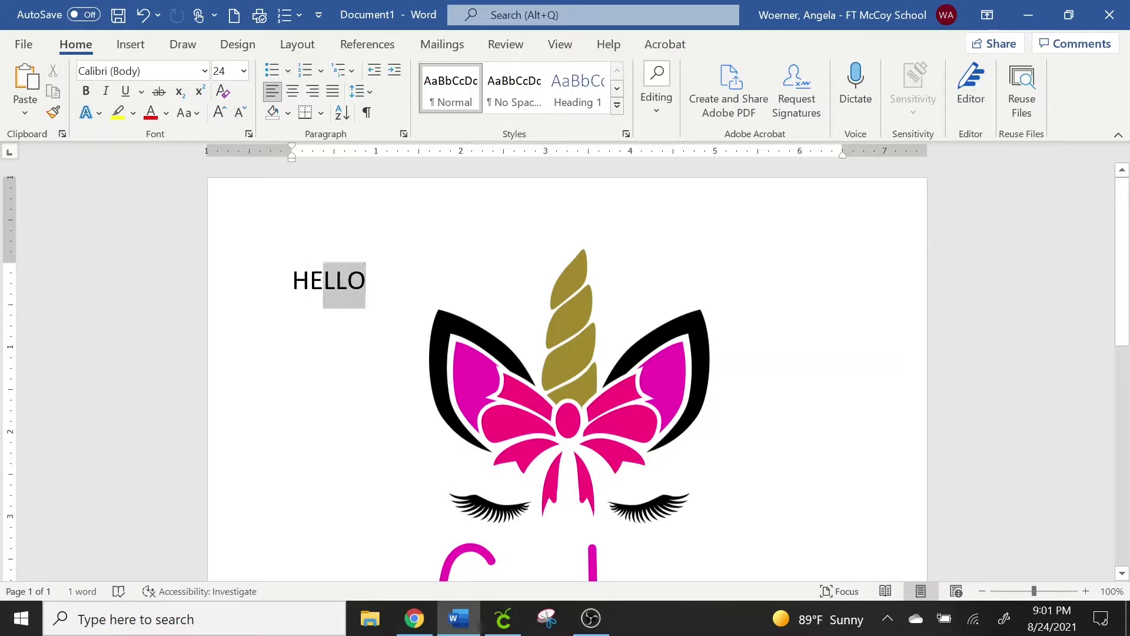
left_click_drag(310, 283, 381, 284)
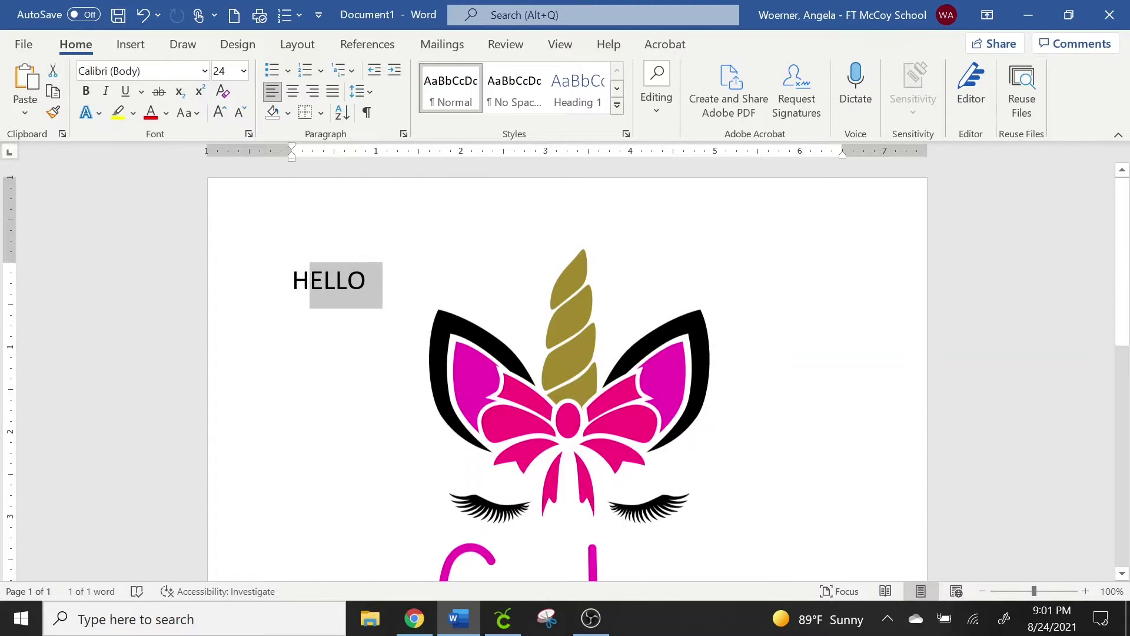
key("BackSpace")
key("BackSpace")
Move the unicorn picture slightly left and crop the blank strips off both its sides to a width of about 3.42"
left_click(631, 412)
left_click_drag(631, 412, 577, 415)
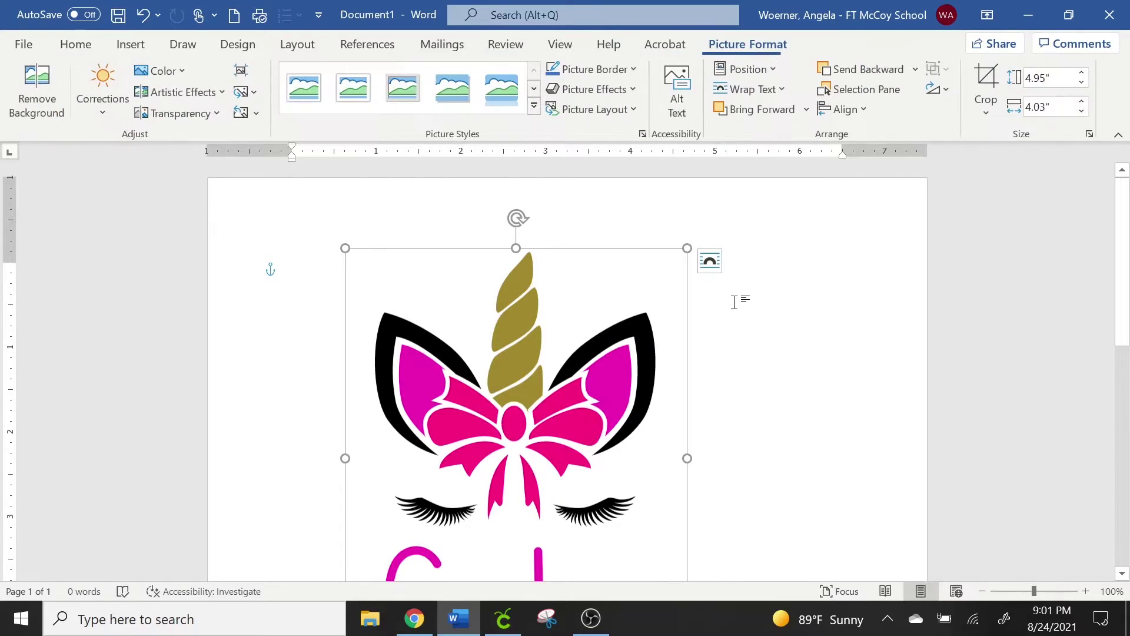
left_click(986, 89)
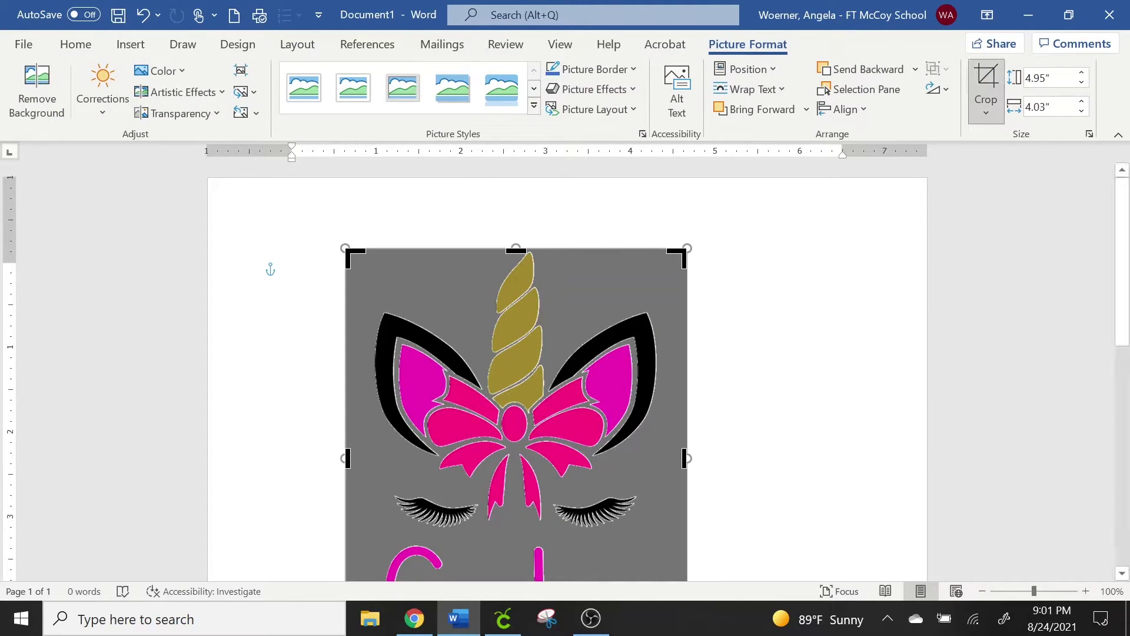
left_click_drag(677, 257, 659, 250)
mouse_move(1127, 287)
left_mouse_down()
mouse_move(1125, 325)
mouse_move(1125, 302)
left_mouse_up()
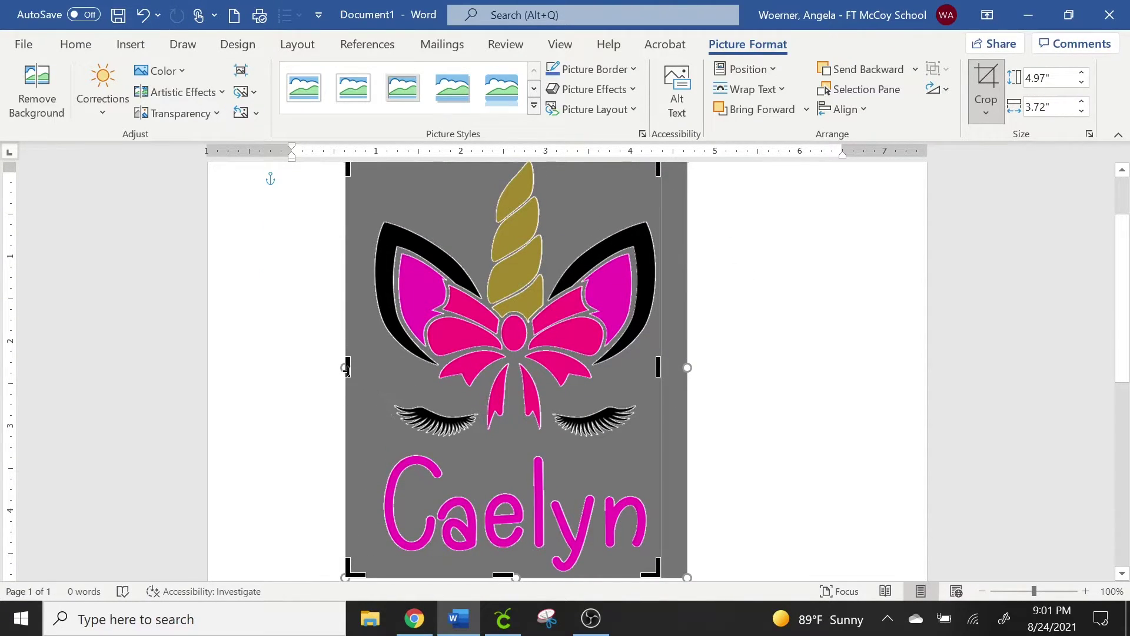
left_click_drag(351, 370, 375, 375)
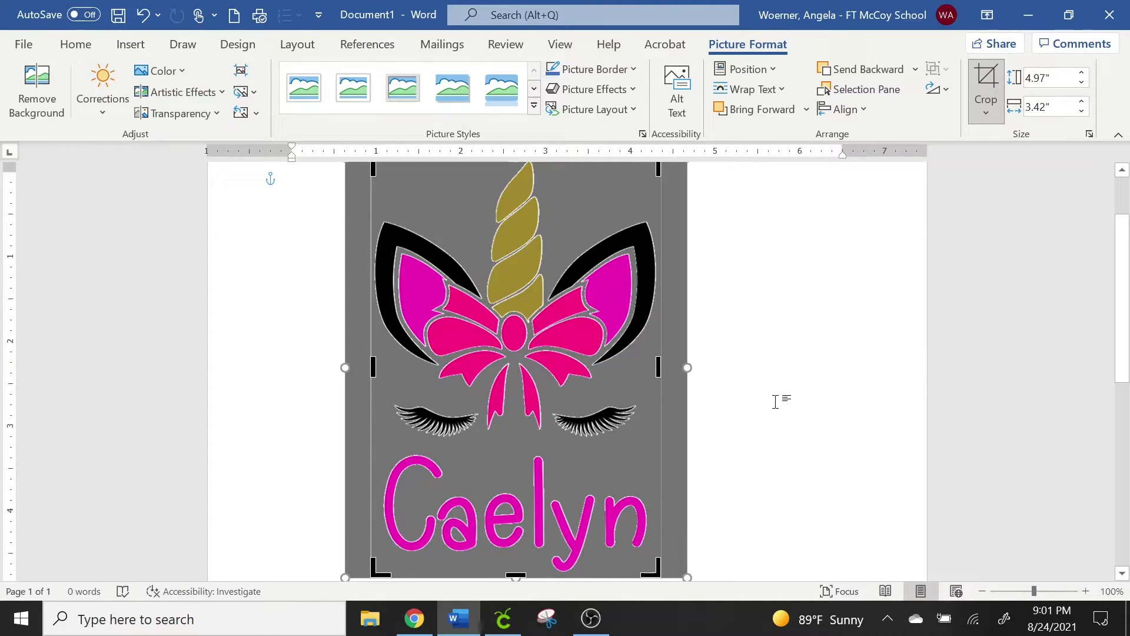
left_click(754, 358)
left_click(551, 337)
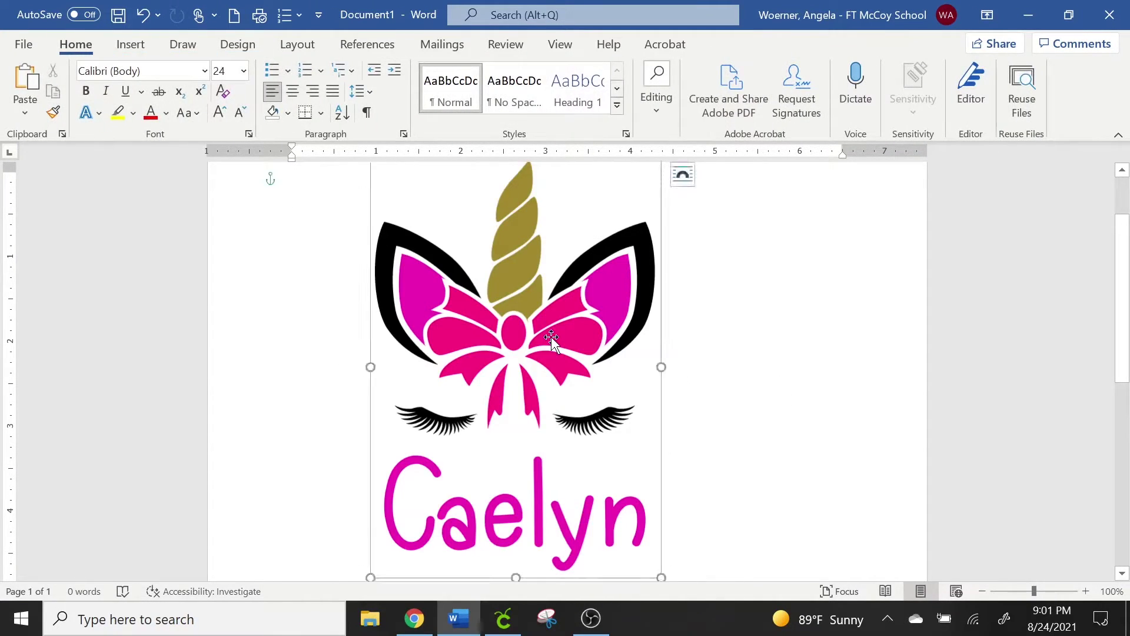
Set the unicorn picture's width to 8" and move it up and left so its full width fits on the page
left_click_drag(1120, 328, 1120, 317)
scroll(1120, 316, "down", 3)
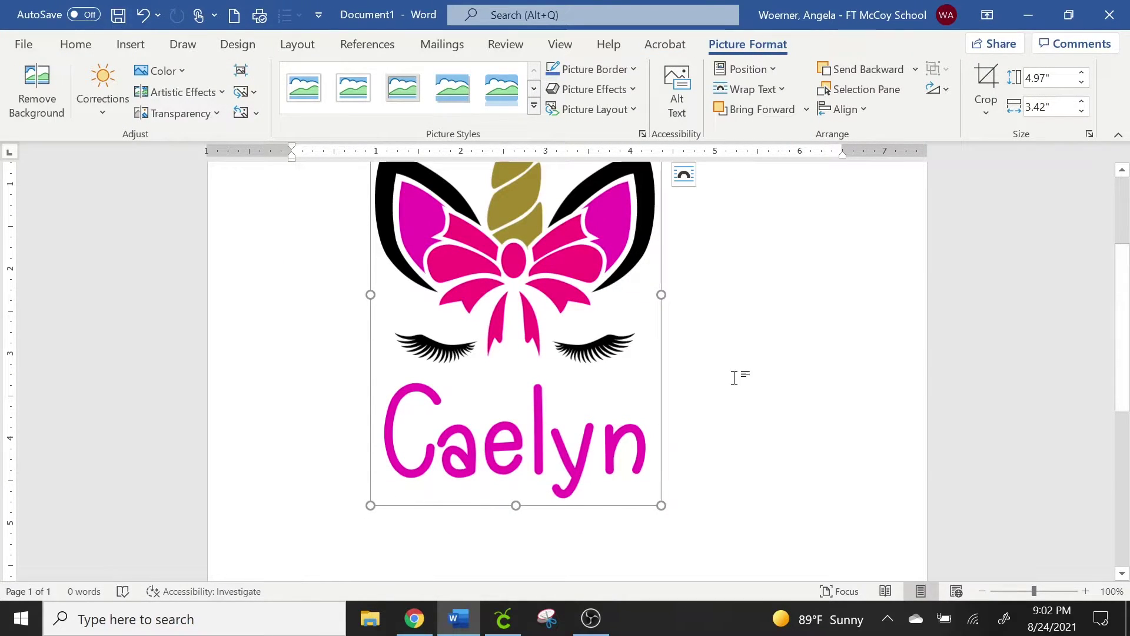
scroll(772, 349, "up", 3)
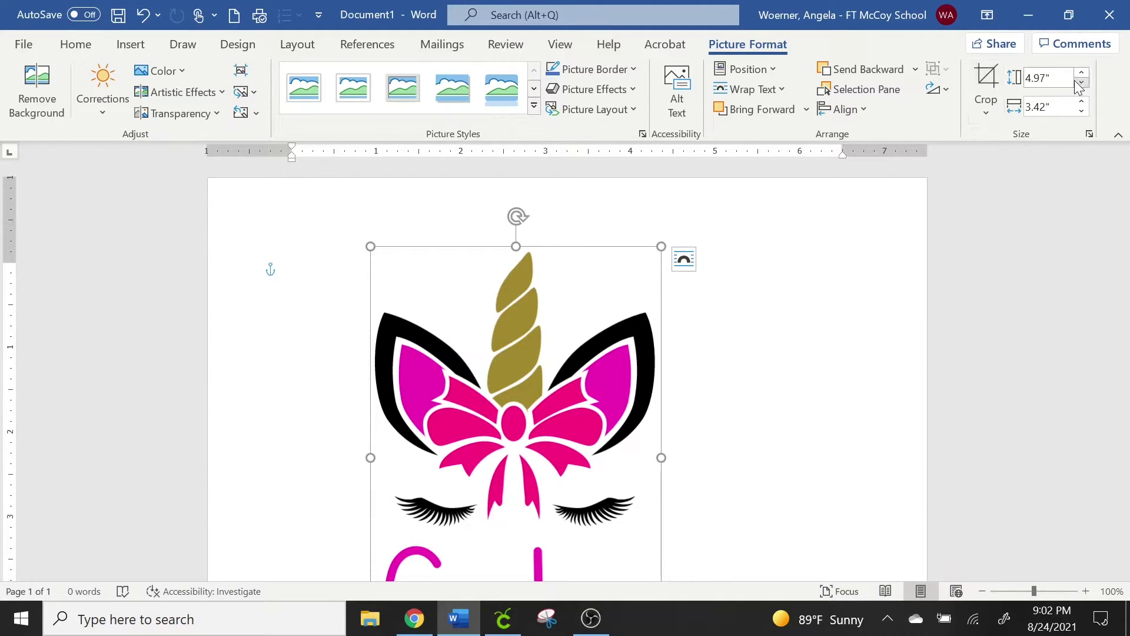
left_click(1046, 78)
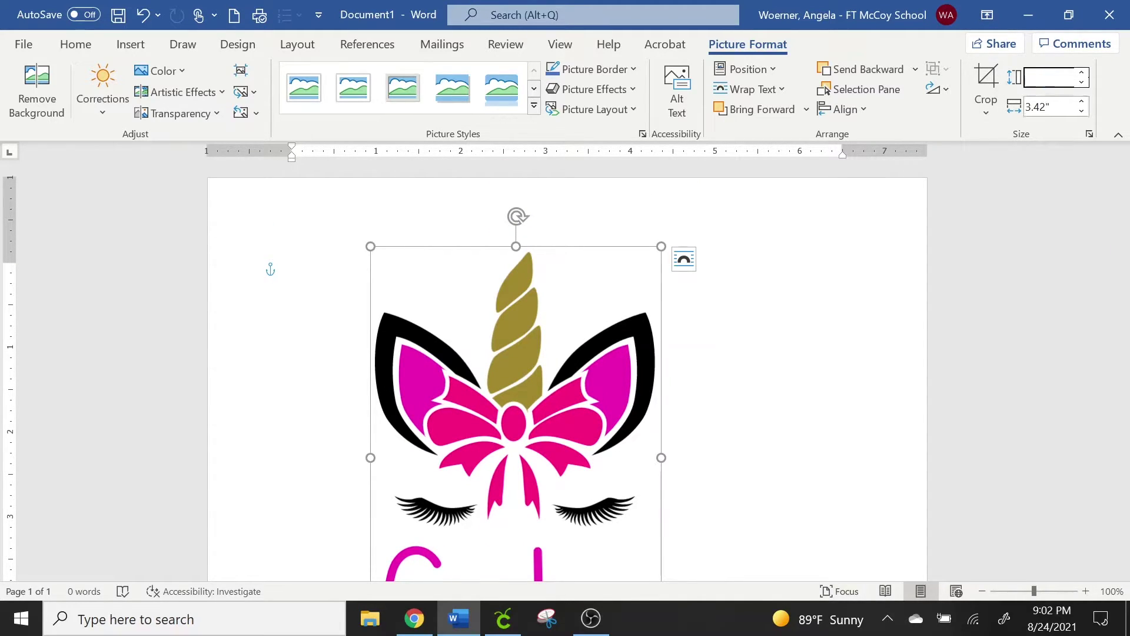
key("Tab")
type("8")
key("Return")
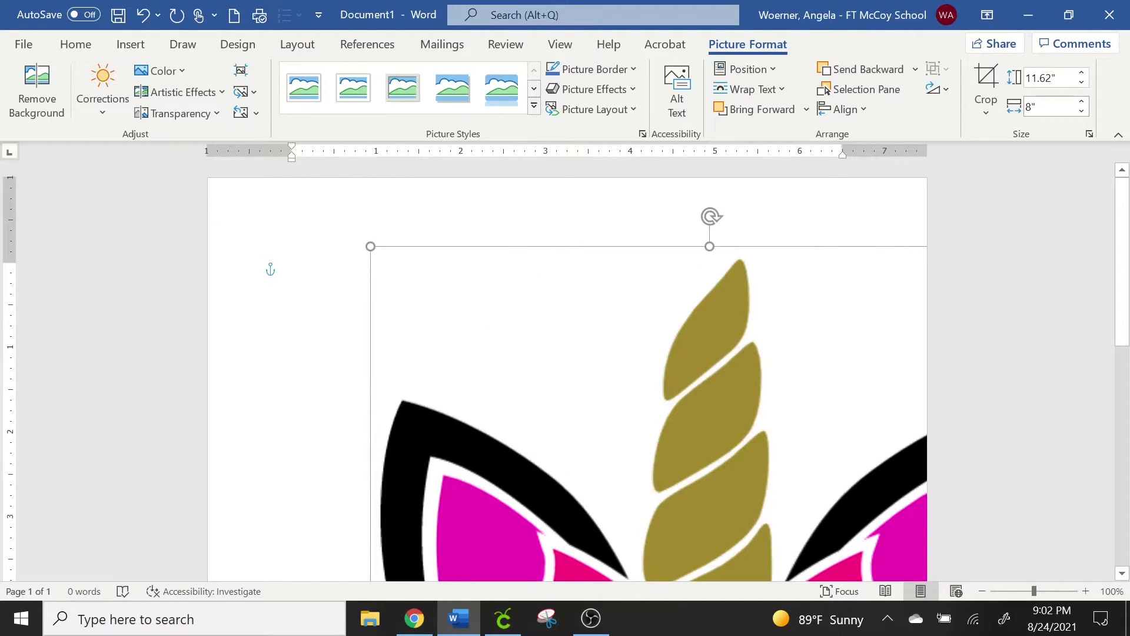
left_click_drag(727, 365, 586, 316)
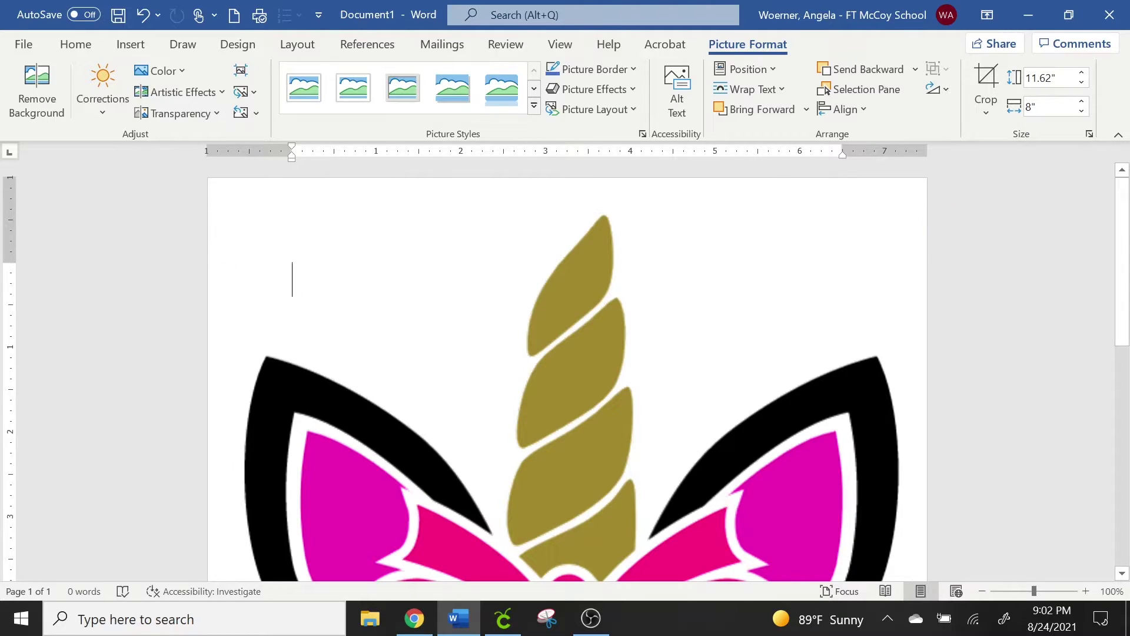
left_click(292, 277)
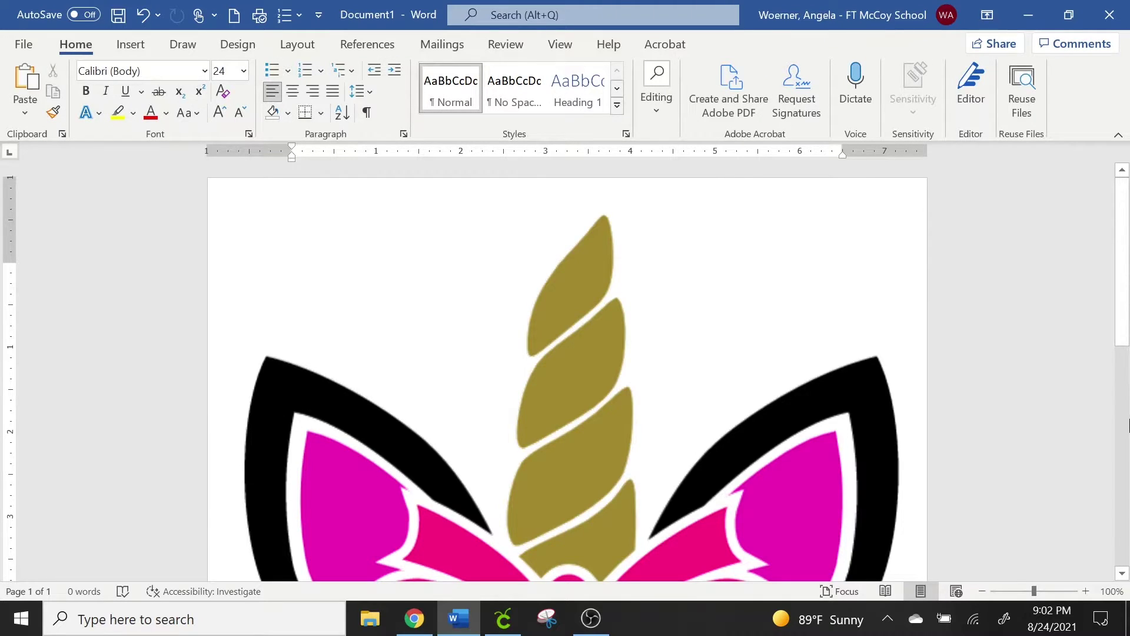
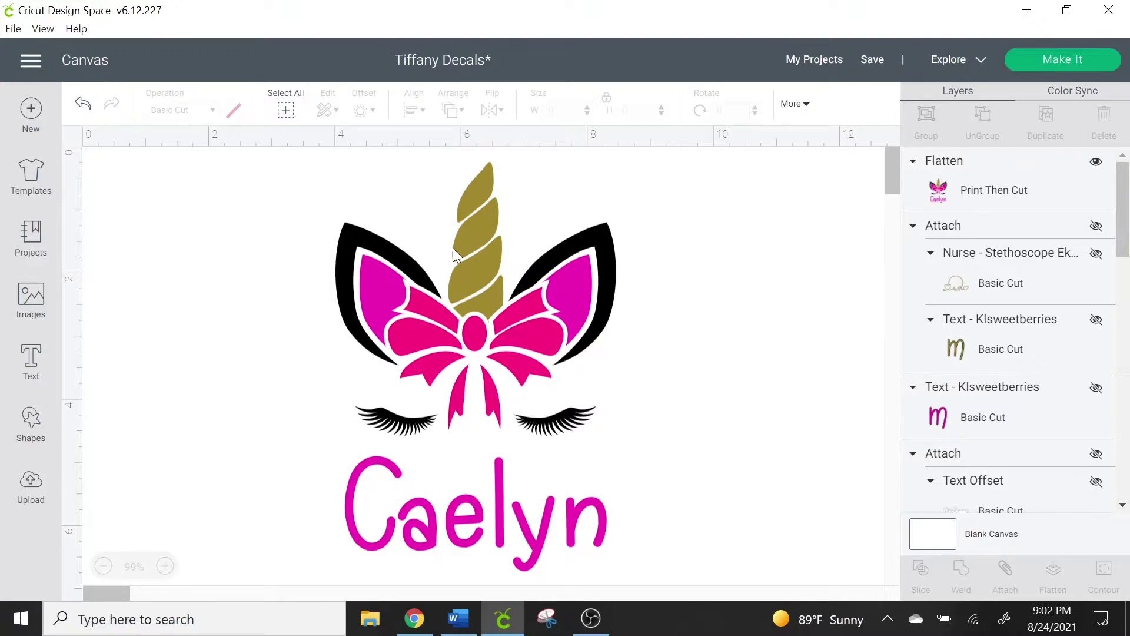
In Cricut Design Space, set the flattened unicorn design's height to 9.25" with its proportions locked
left_click(510, 285)
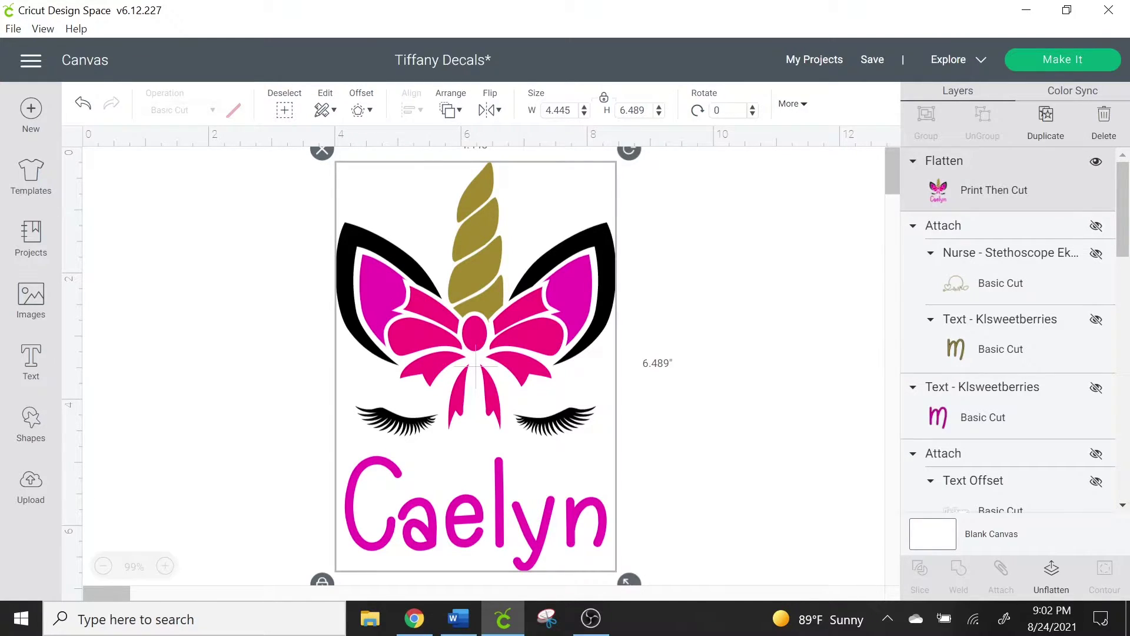
left_click(633, 111)
key("Return")
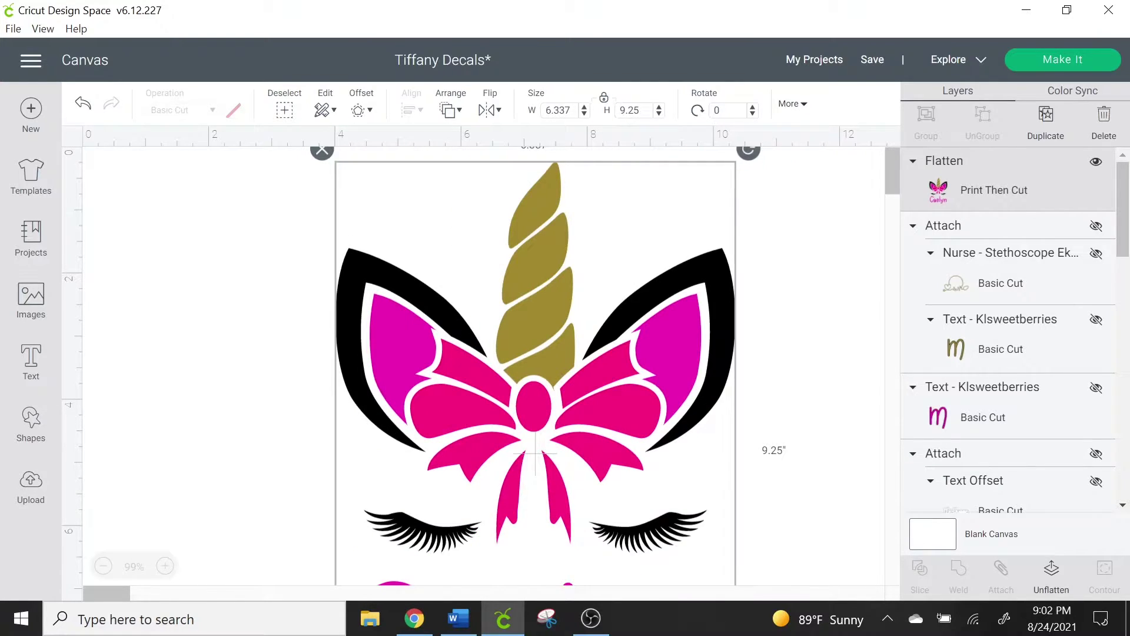
left_click(819, 235)
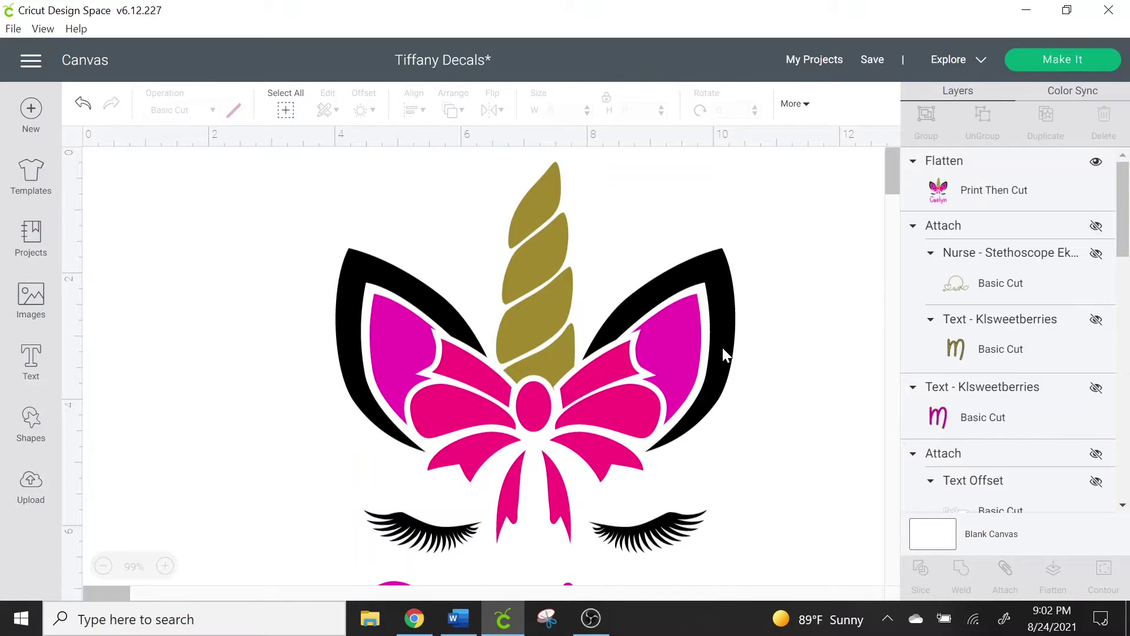
Send the unicorn design to mat preparation and examine how it fits inside the Print Then Cut border
left_click(710, 348)
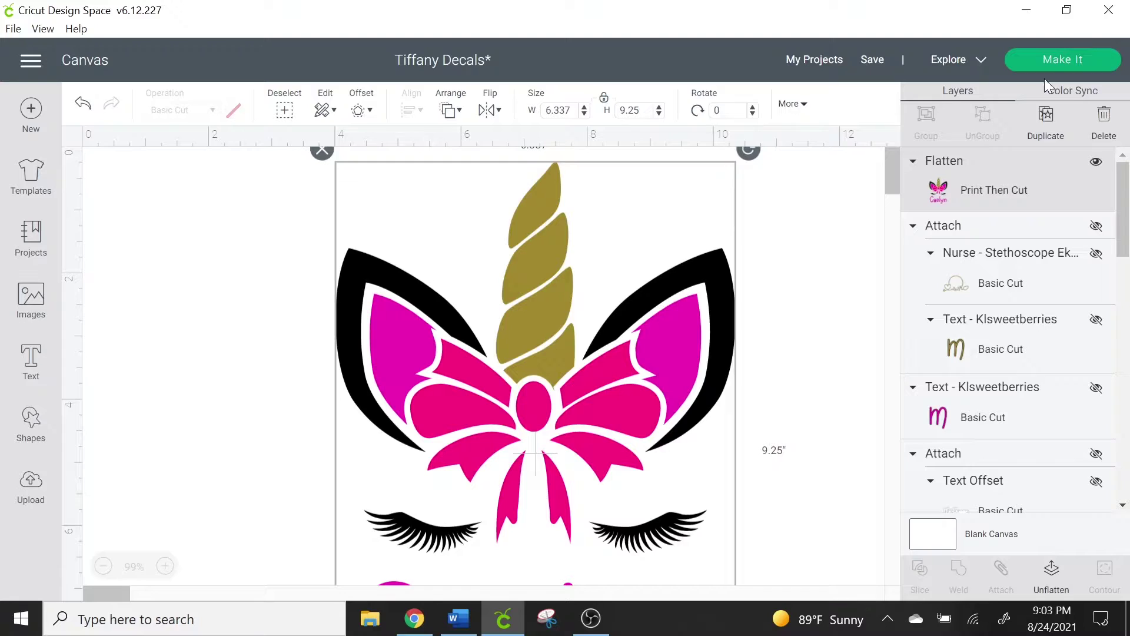
left_click(1045, 61)
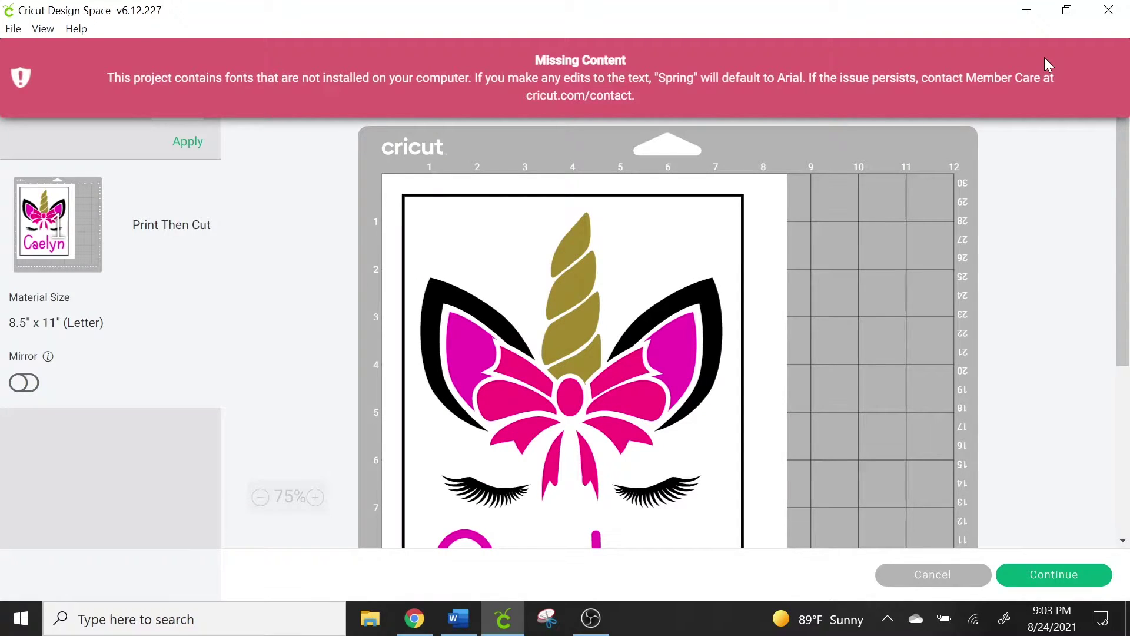
left_click_drag(1126, 182, 1048, 121)
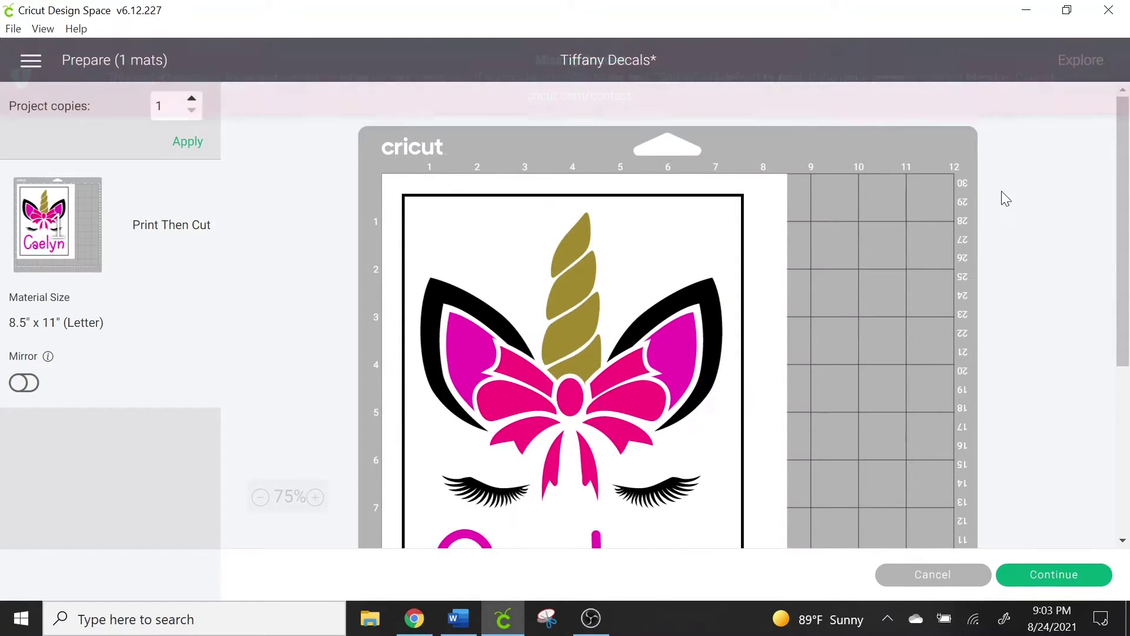
left_click_drag(1123, 177, 1096, 257)
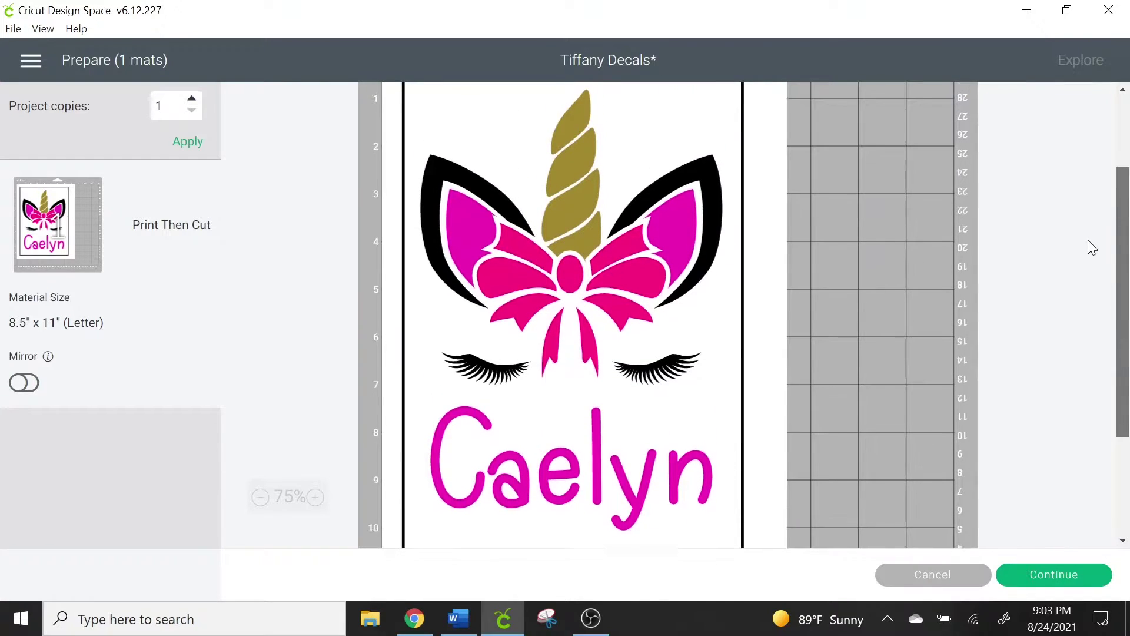
scroll(1088, 239, "up", 2)
scroll(1078, 241, "down", 3)
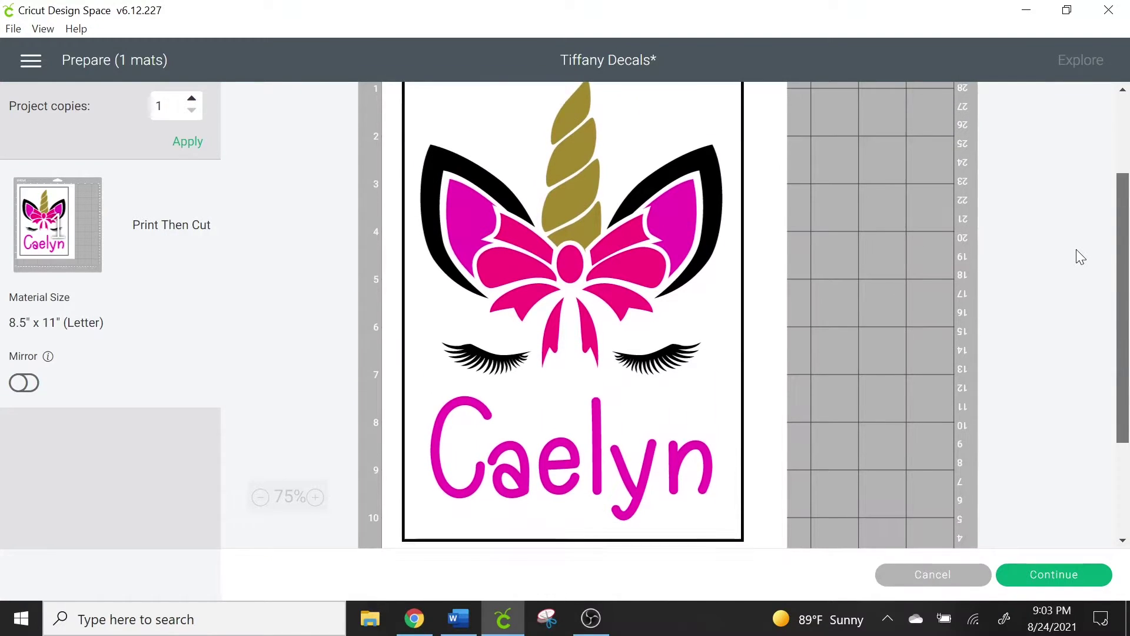
scroll(1076, 249, "up", 2)
scroll(1080, 253, "down", 2)
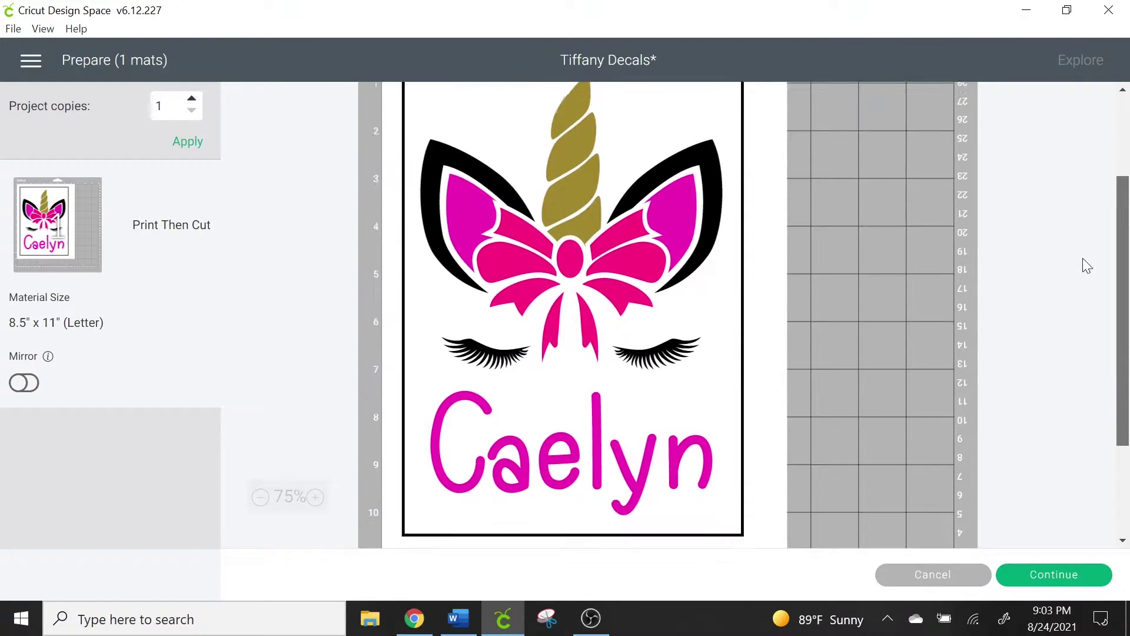
scroll(1087, 271, "down", 1)
scroll(1085, 259, "up", 2)
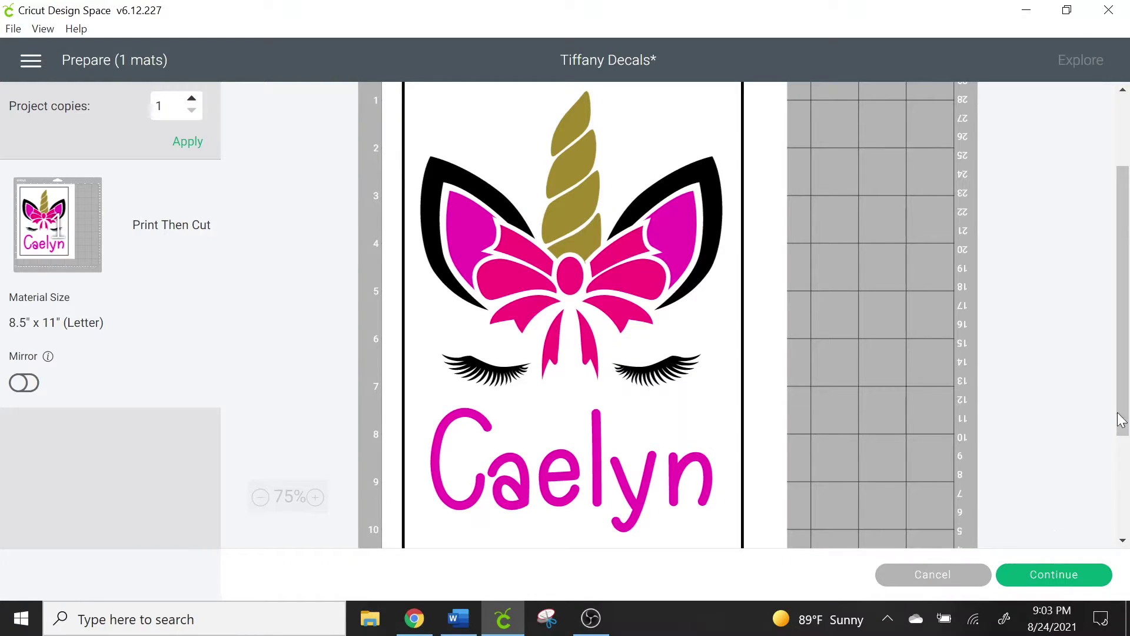
Continue from the mat preview, dismiss the machine connection instructions and open the print setup for the design
left_click(1037, 575)
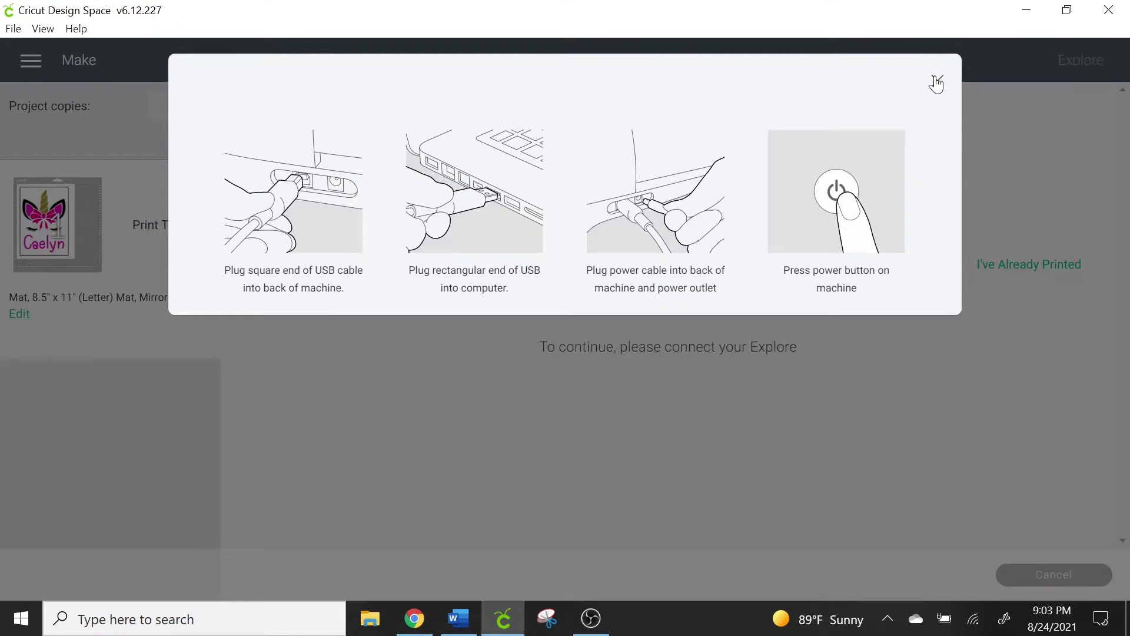
left_click(937, 80)
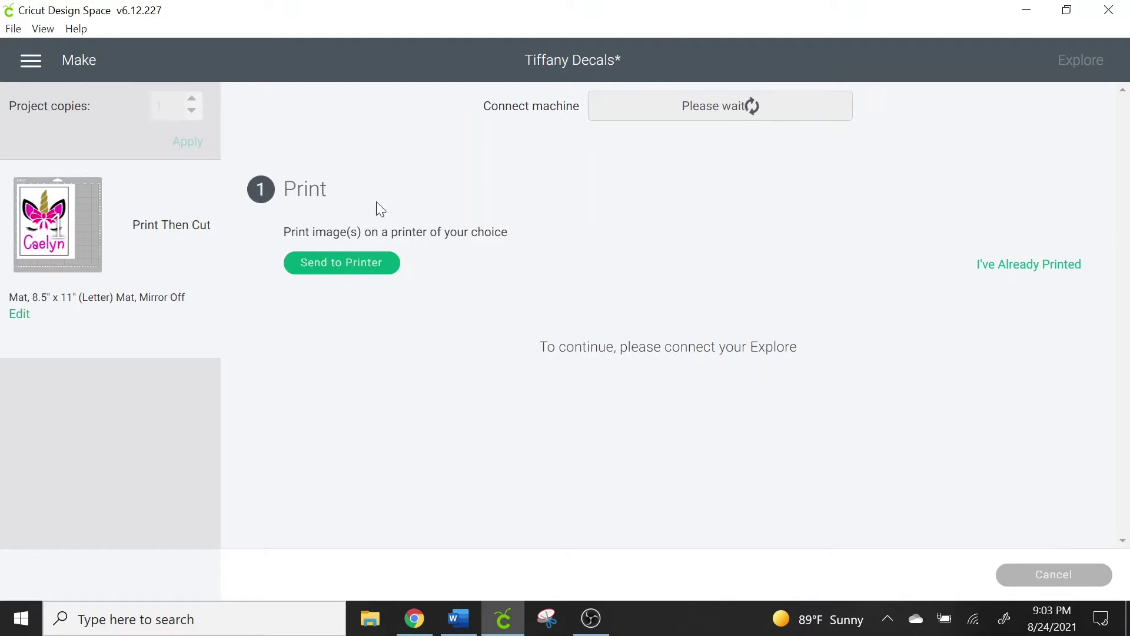
left_click(360, 272)
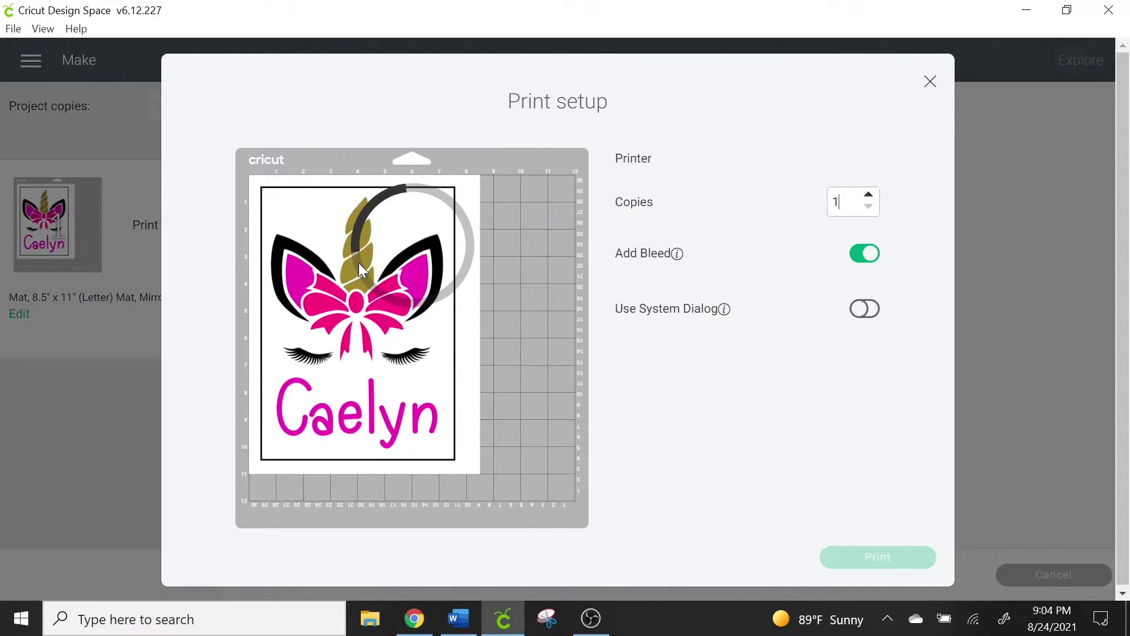
Turn off bleed, choose Adobe PDF as the printer, and print one copy of the unicorn design
left_click(868, 256)
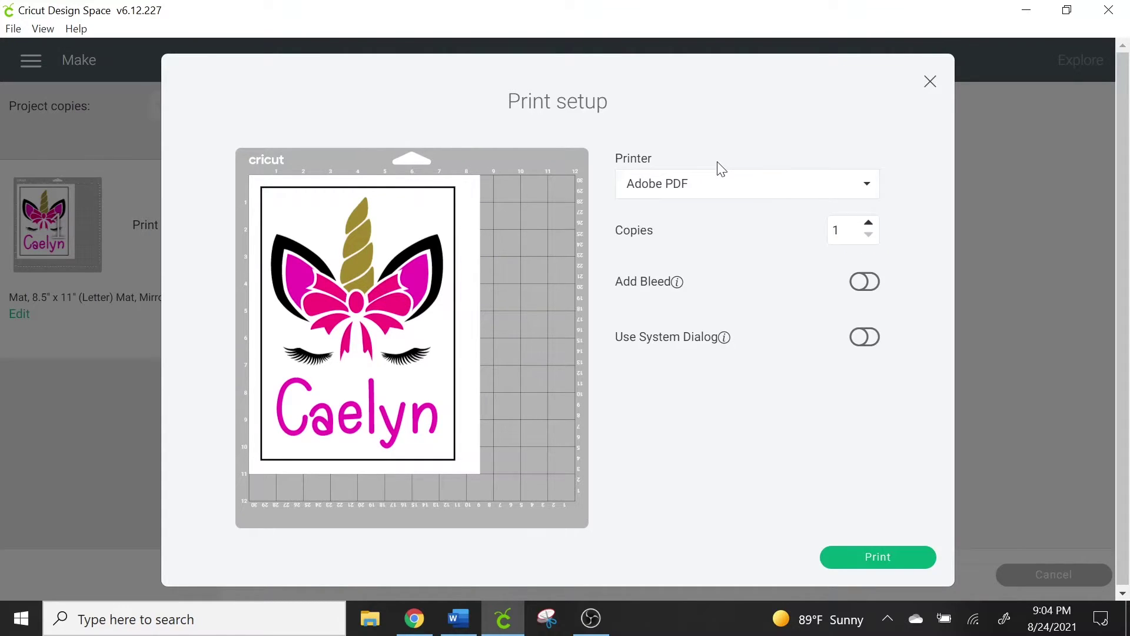
left_click(697, 192)
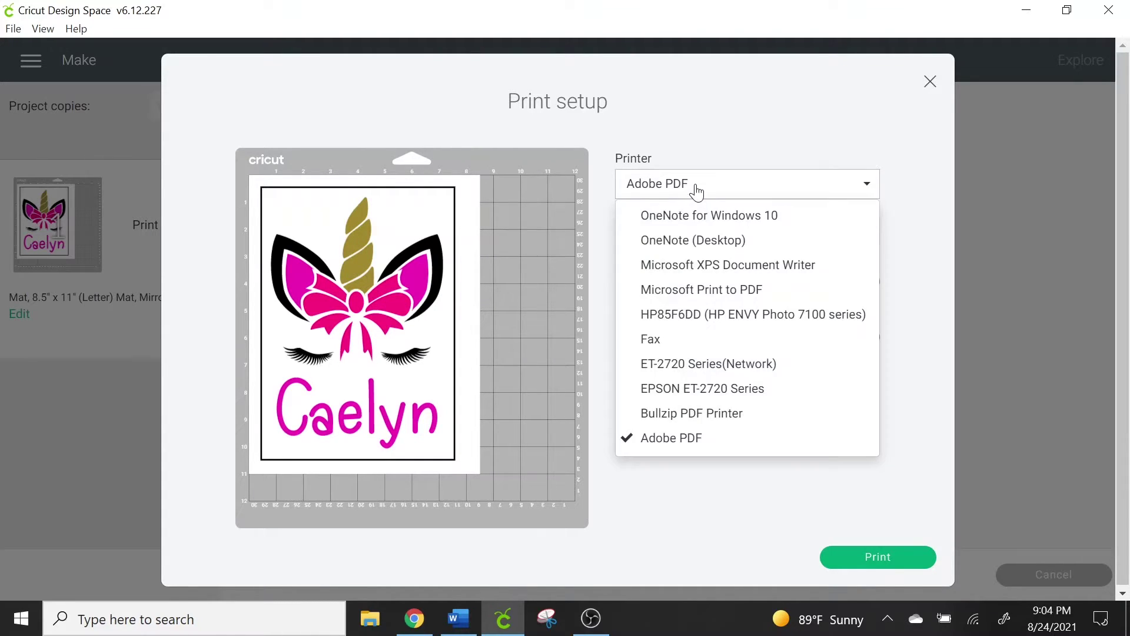
left_click(702, 443)
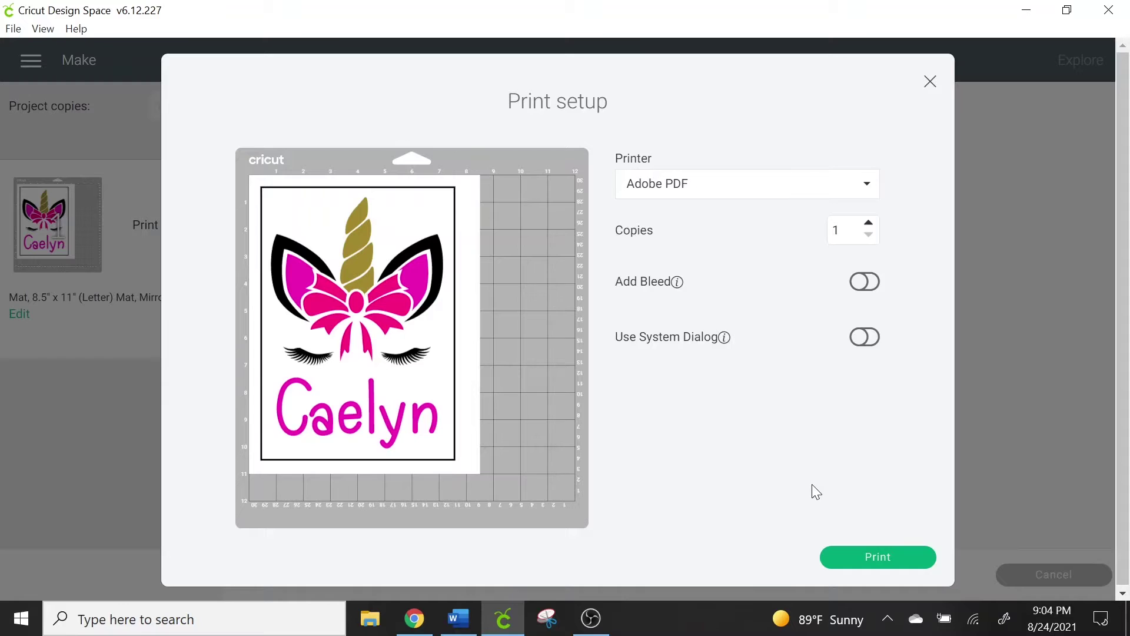
left_click(849, 549)
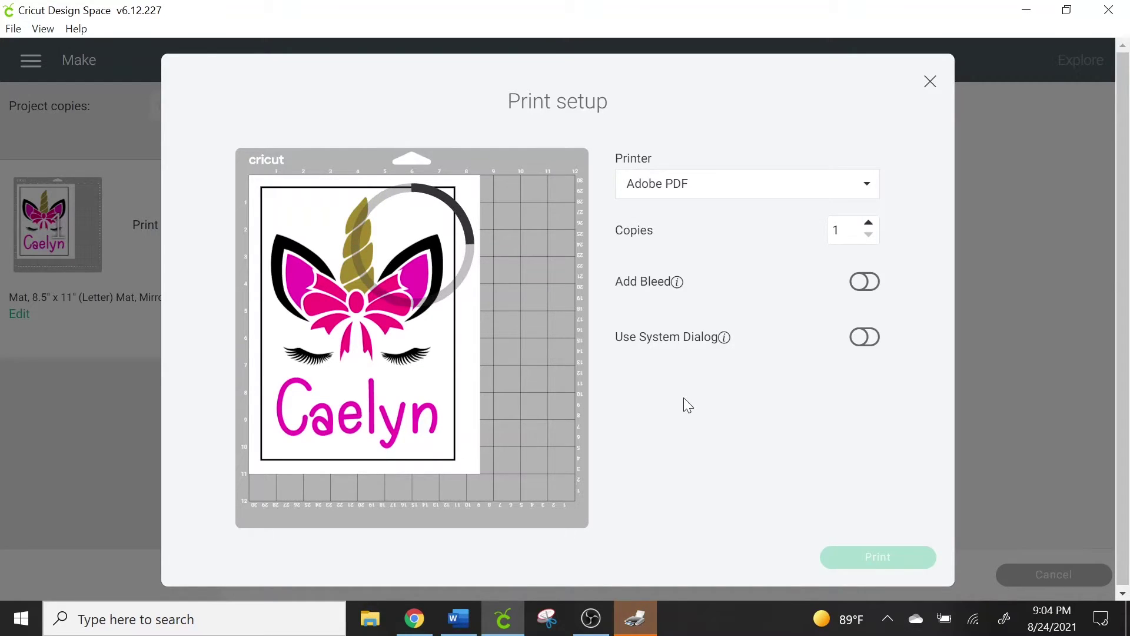
Save the printed design as a PDF in Downloads, replacing the existing PDF listed under Today
left_click(635, 618)
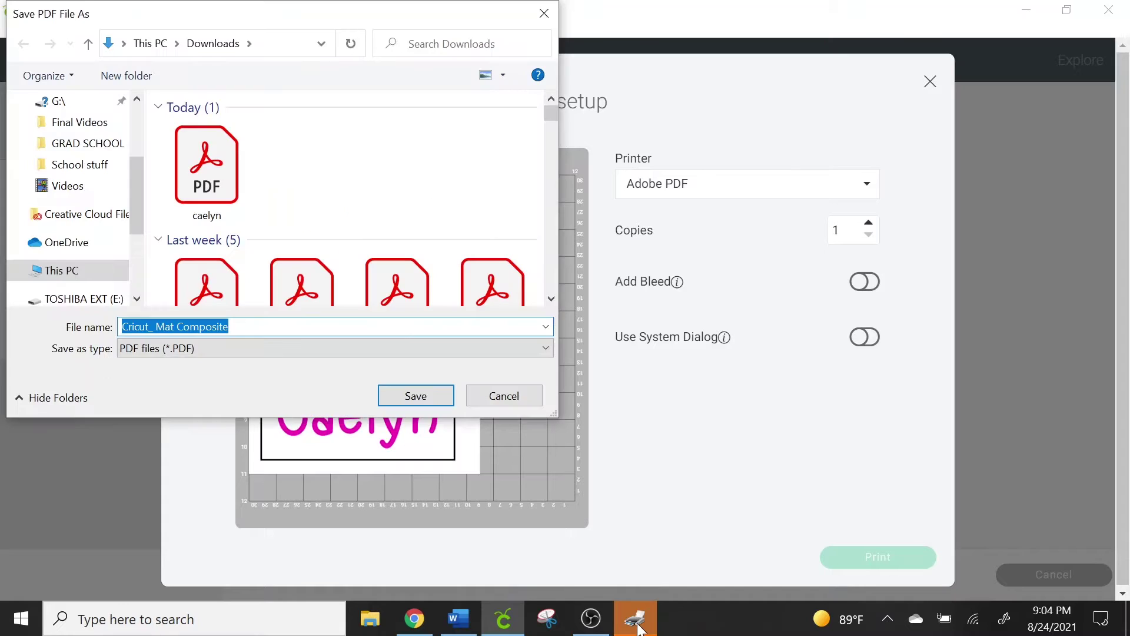
left_click(225, 176)
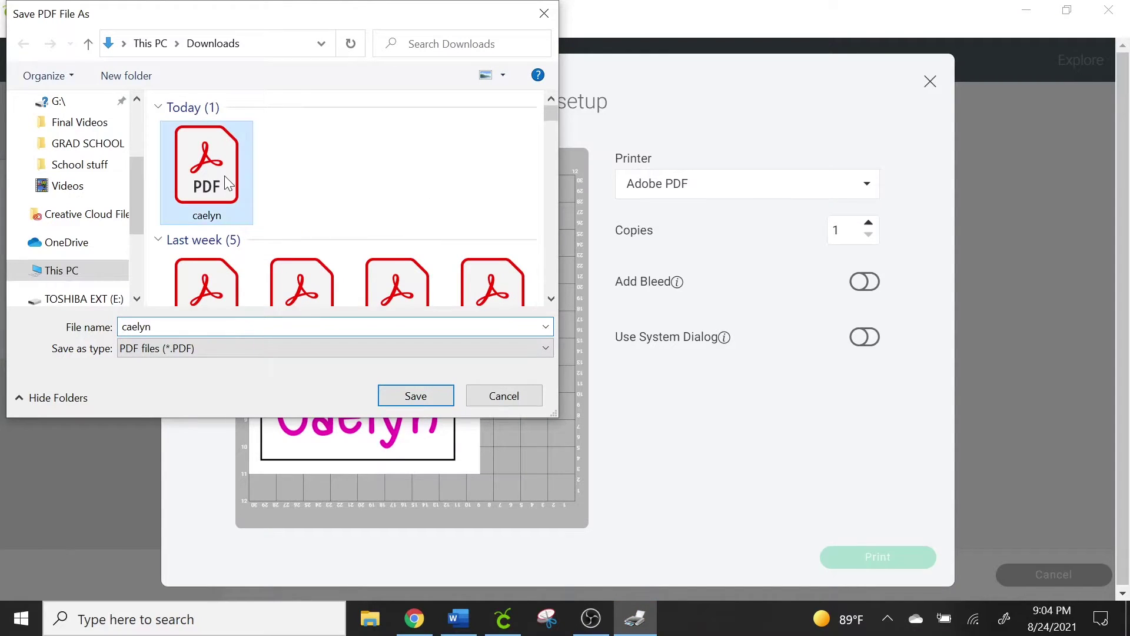
left_click(404, 398)
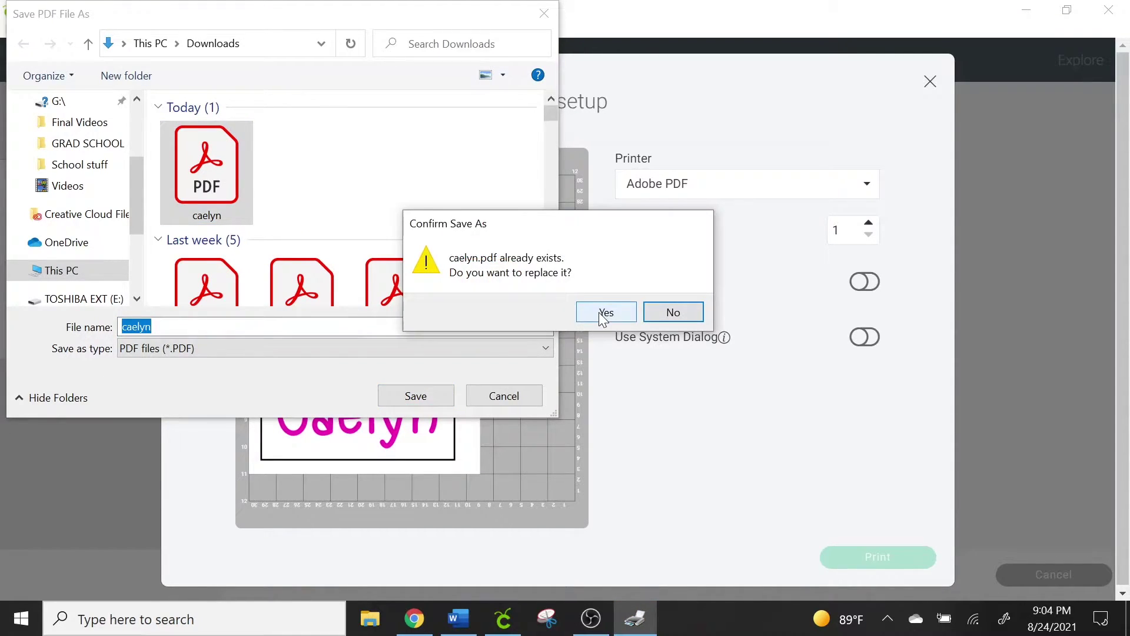
left_click(603, 318)
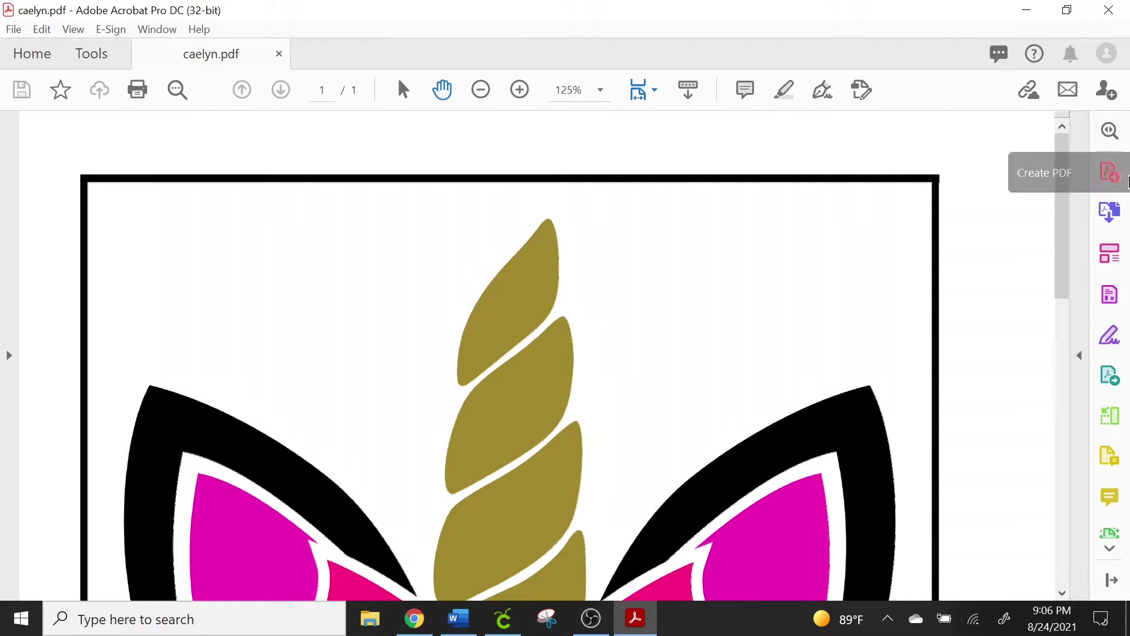
Look over the saved PDF in Acrobat from top to bottom and examine its image and Word export formats
left_click_drag(1068, 150, 1095, 448)
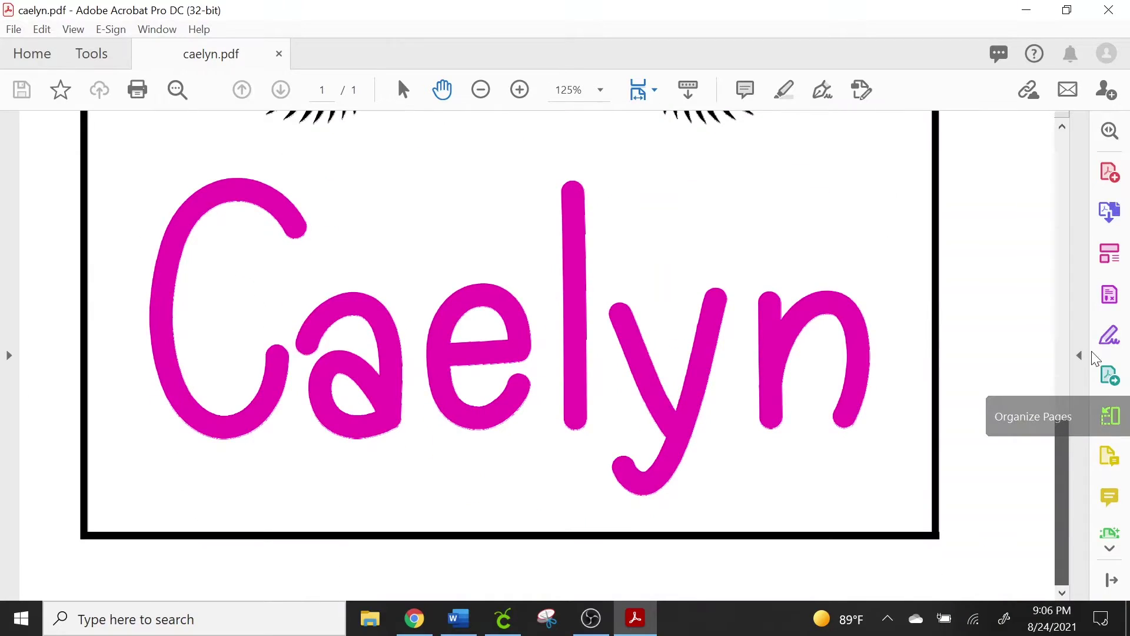
scroll(1124, 165, "up", 5)
scroll(1124, 165, "up", 4)
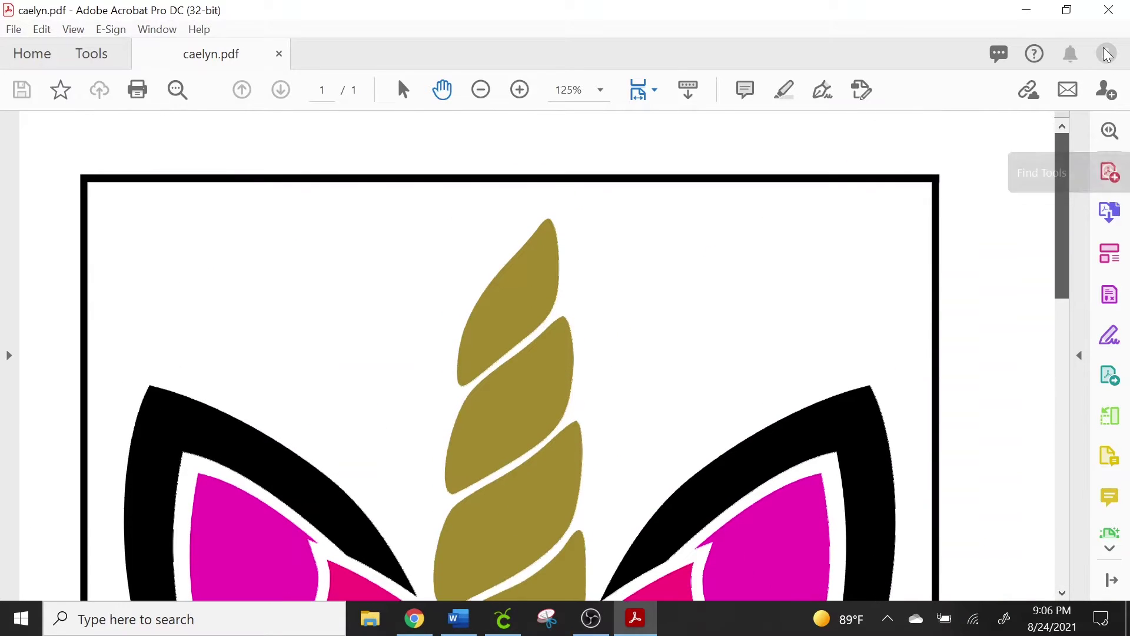
left_click(14, 29)
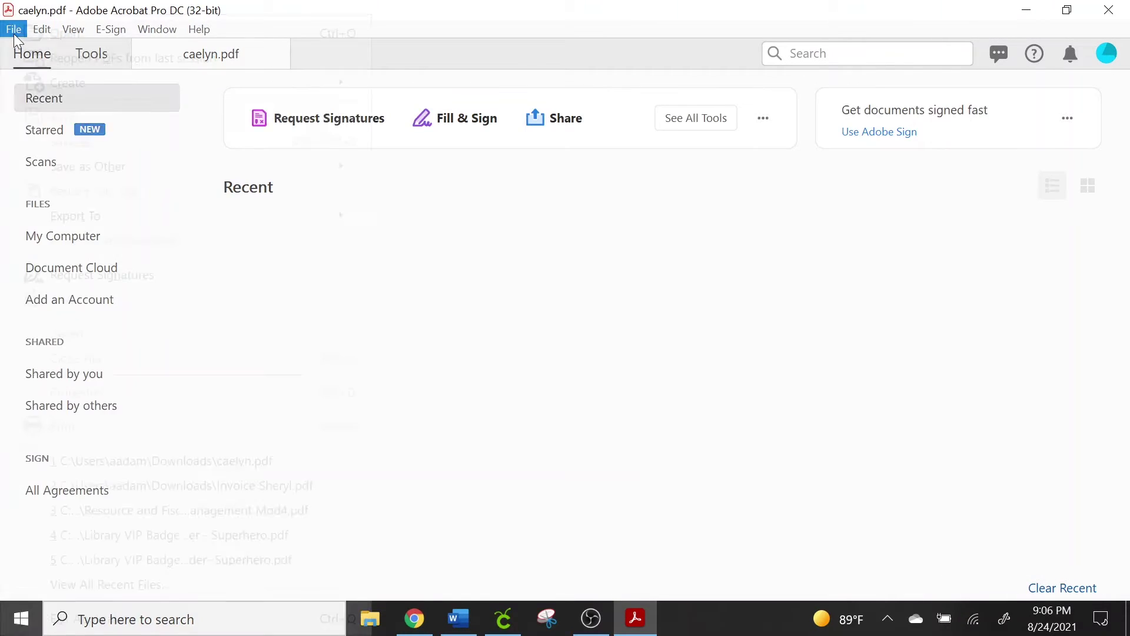
mouse_move(82, 217)
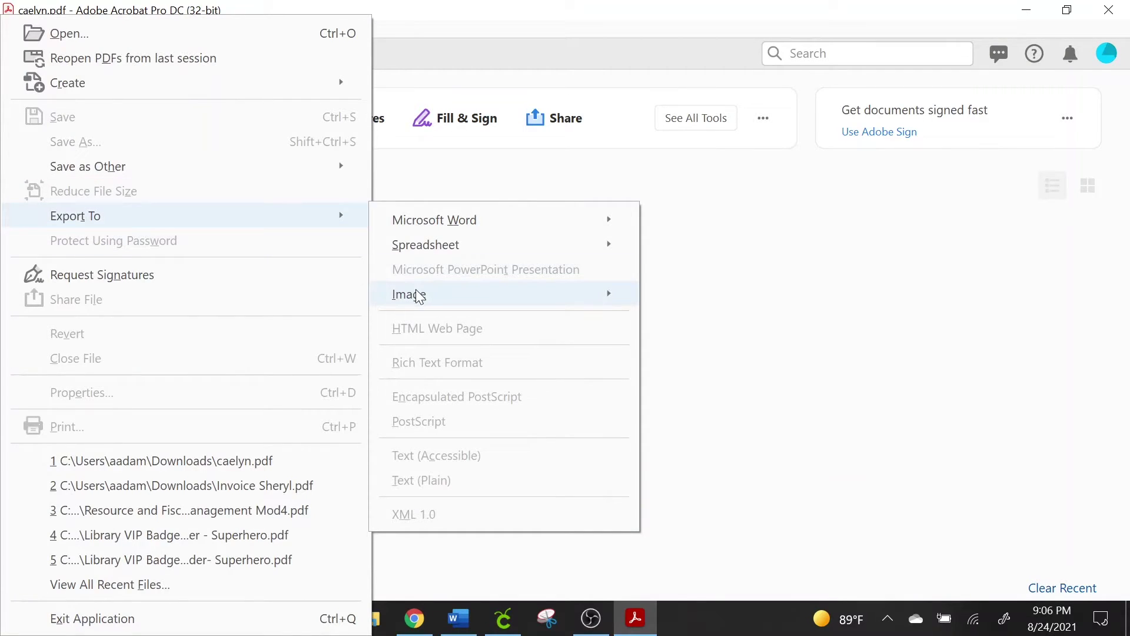
mouse_move(416, 295)
left_click(683, 273)
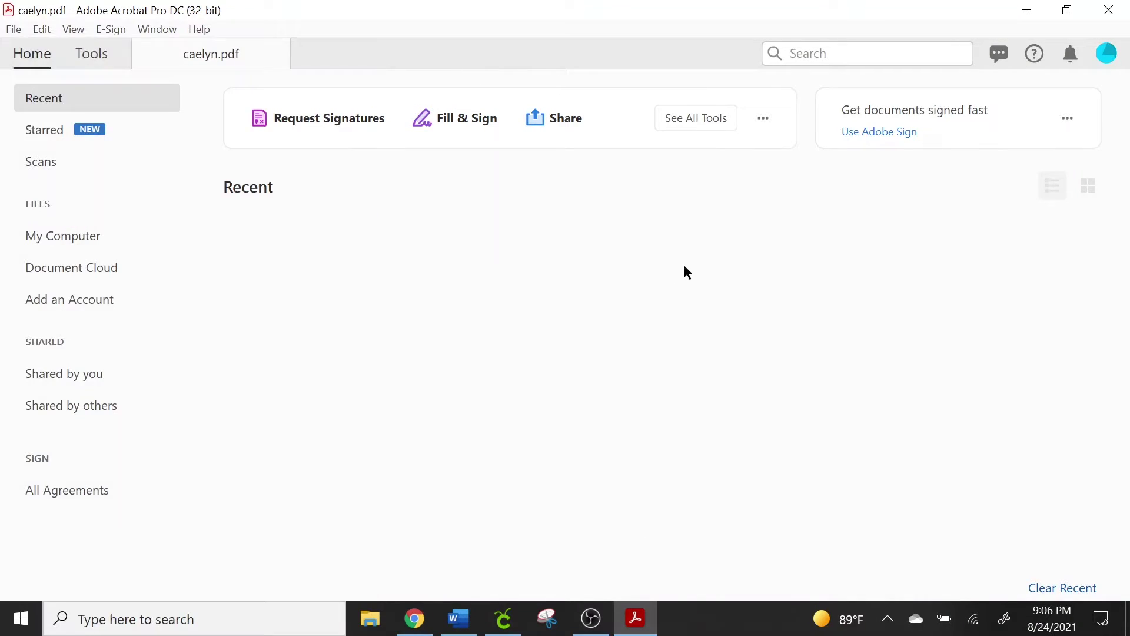
left_click(196, 56)
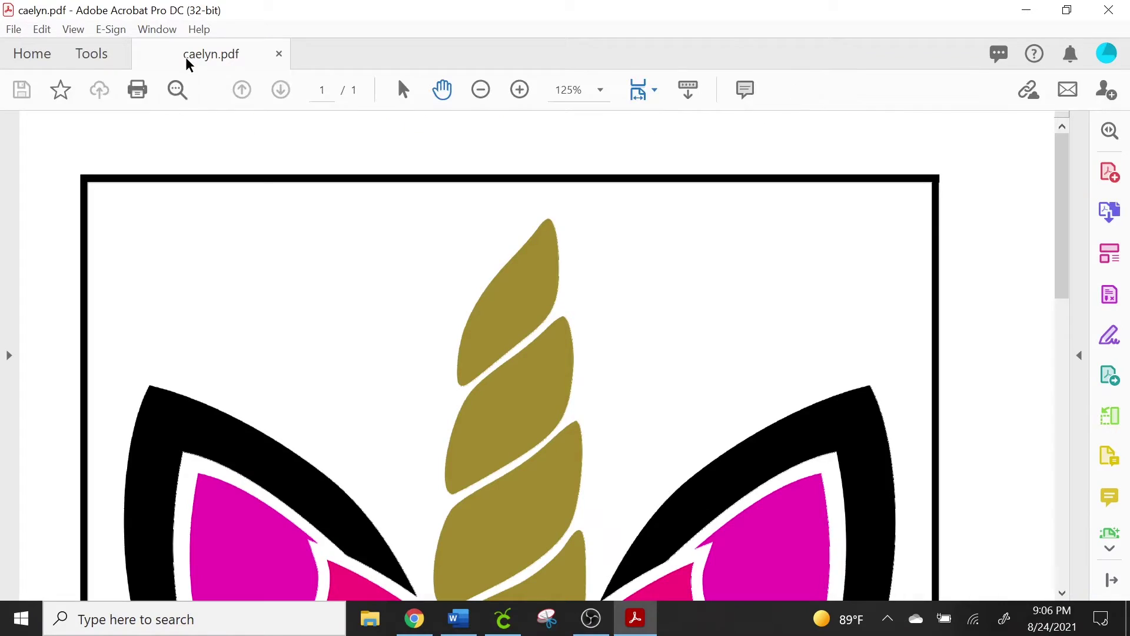
left_click(13, 30)
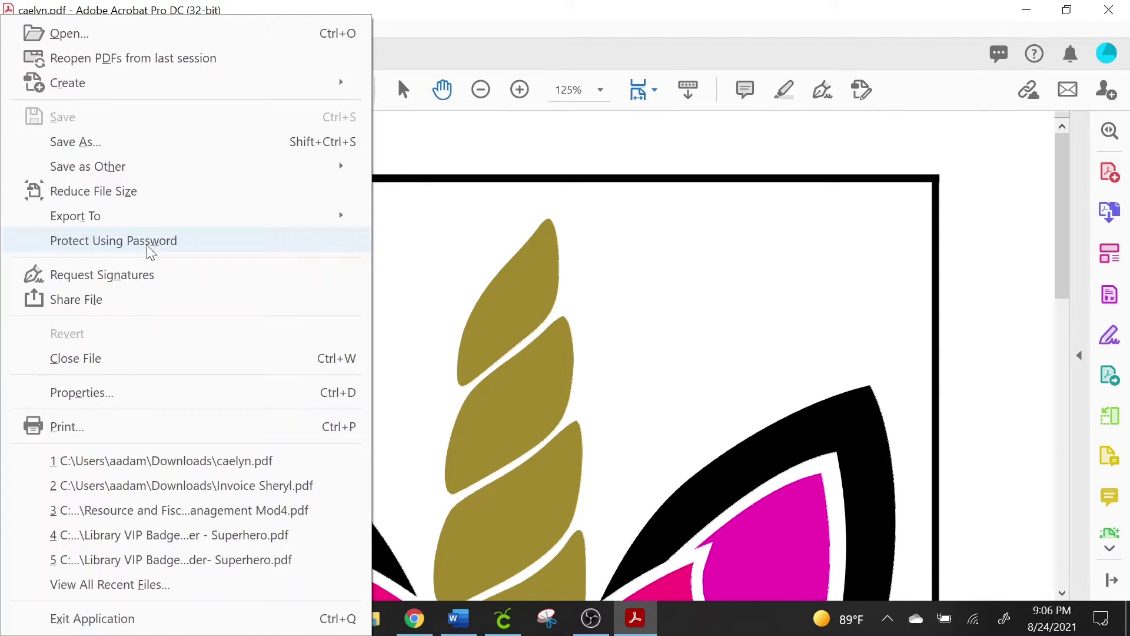
mouse_move(117, 217)
mouse_move(497, 301)
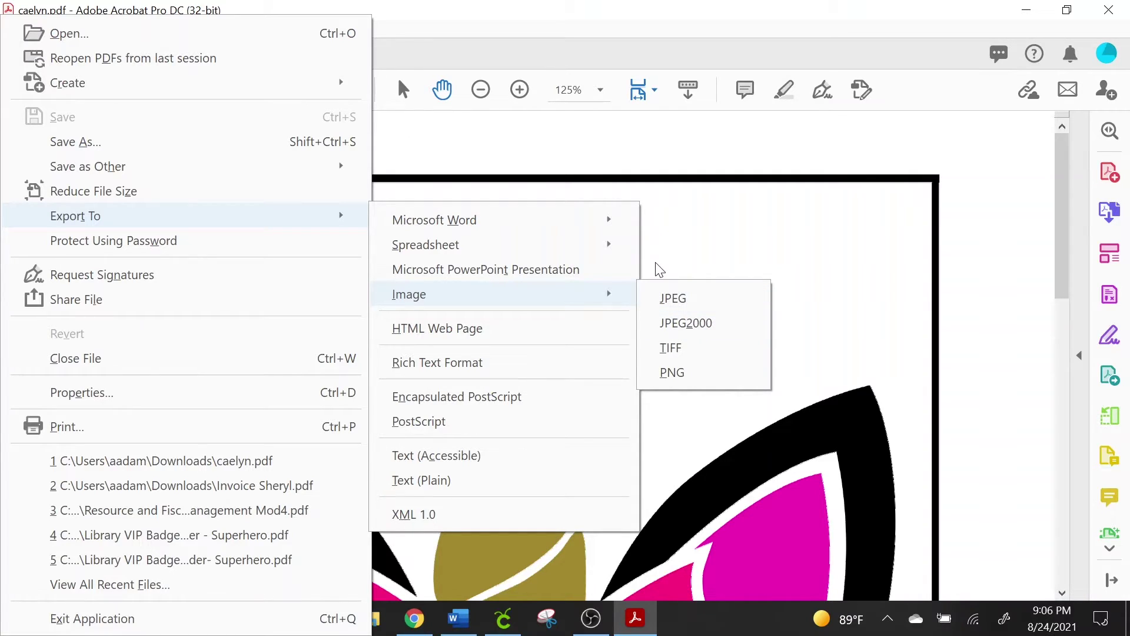
mouse_move(572, 228)
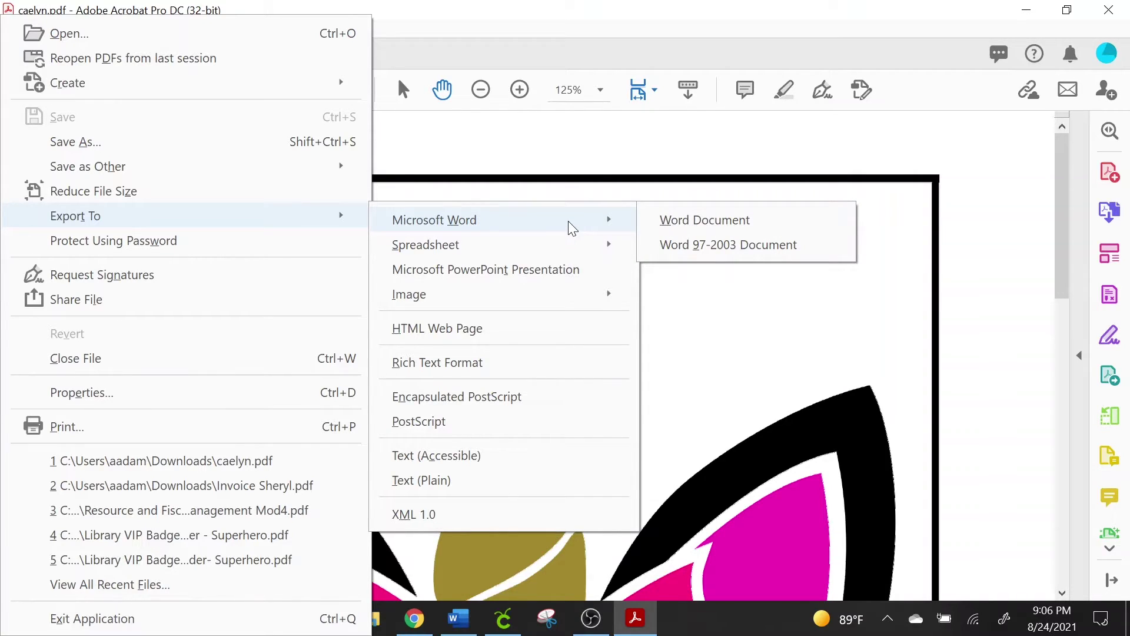
left_click(580, 171)
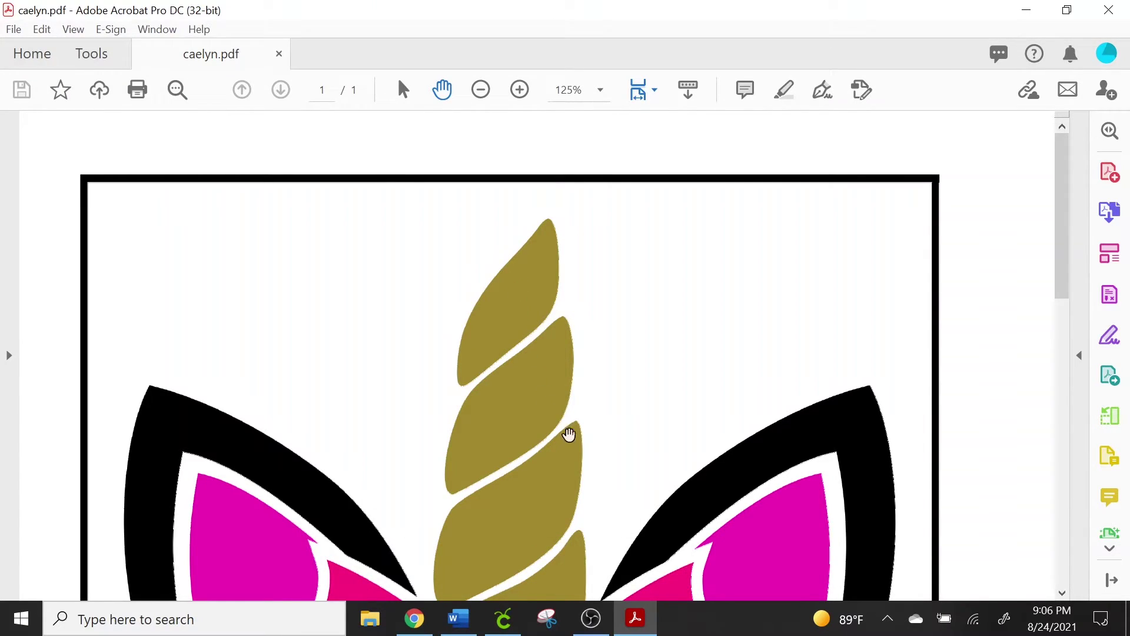
Compare the PDF with the unicorn picture in the Word document, and close the PDF in Acrobat
left_click(459, 618)
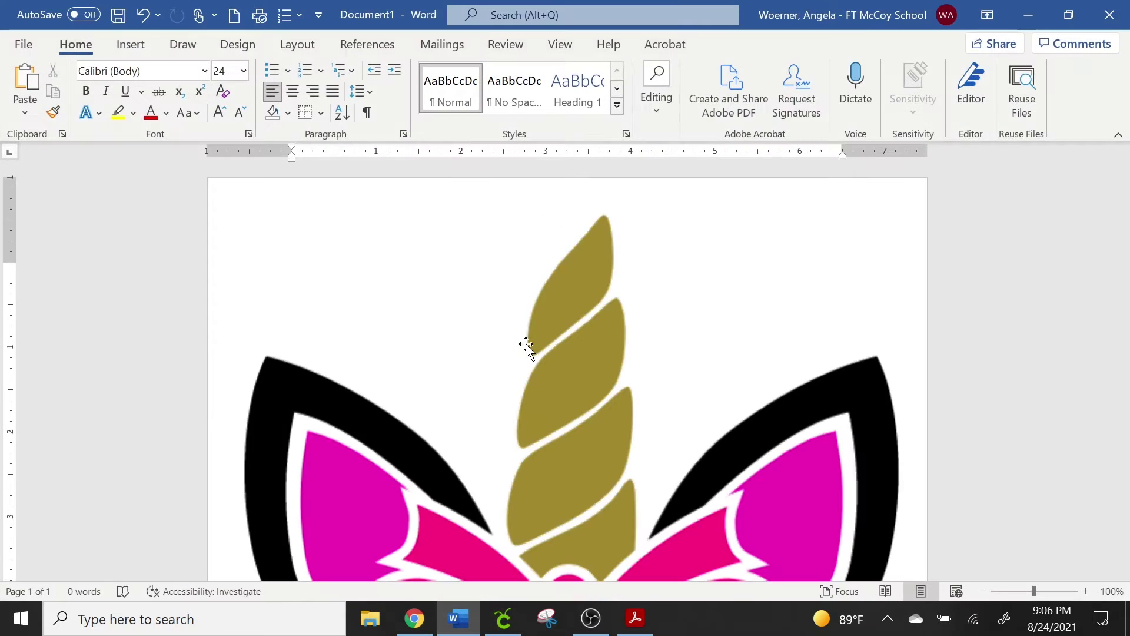
left_click(533, 359)
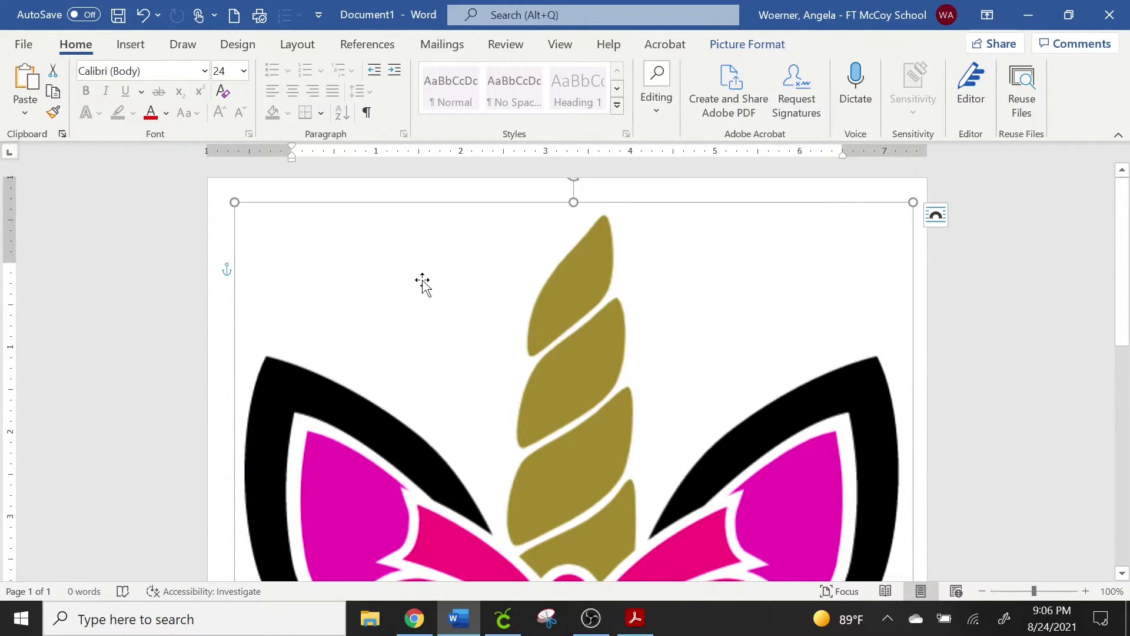
left_click(652, 625)
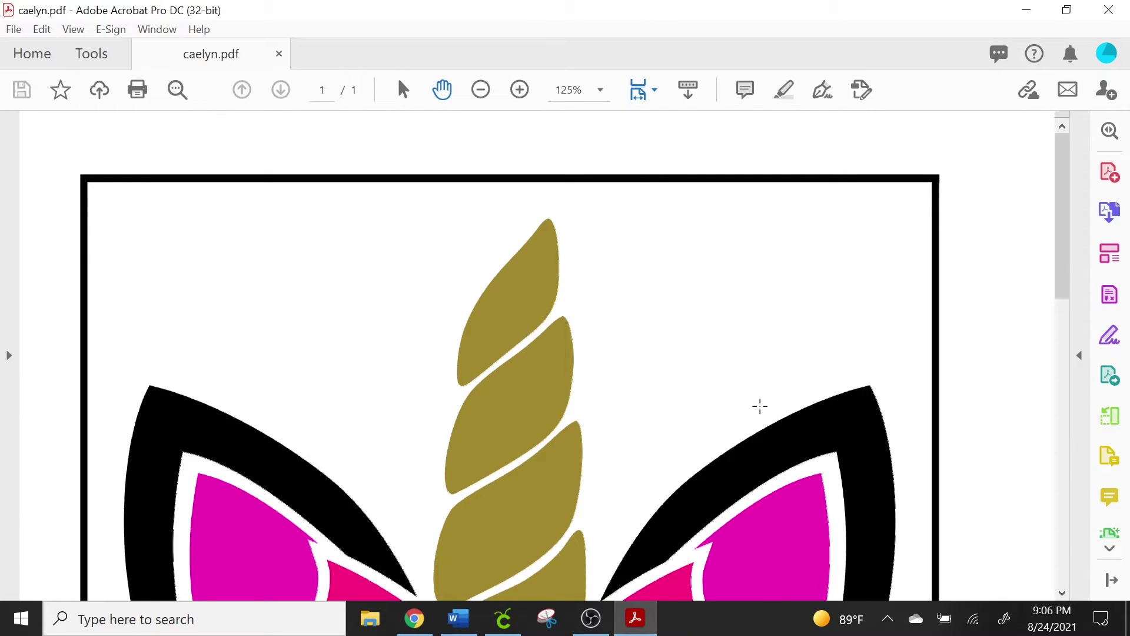
left_click(1098, 16)
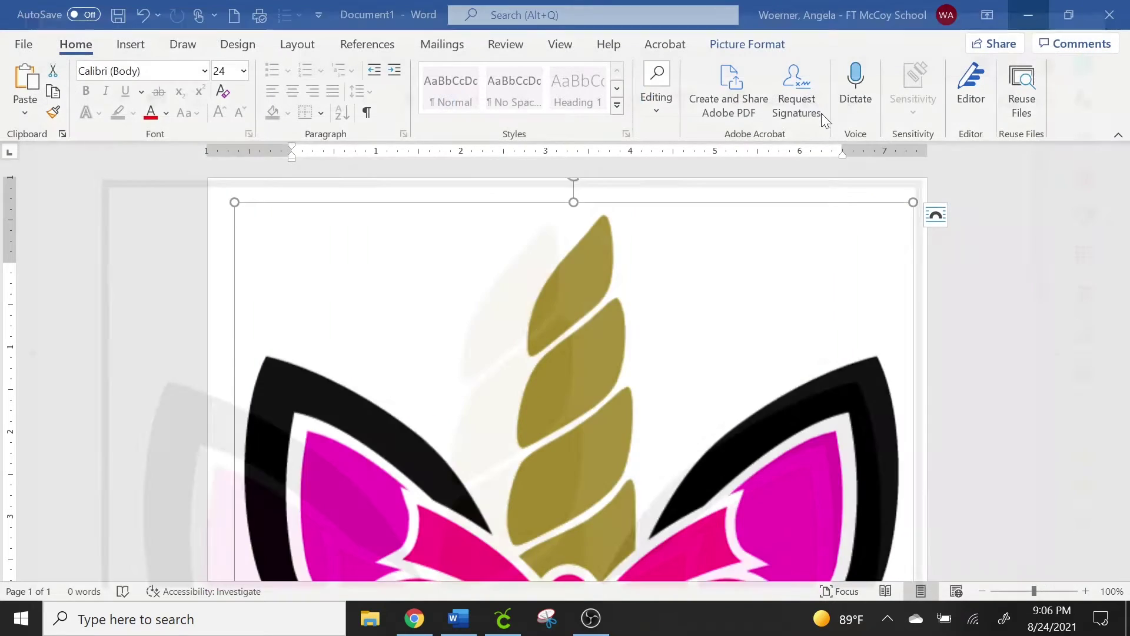
In Cricut Design Space, send the design to the printer again with bleed off, using Bullzip PDF Printer
left_click(503, 618)
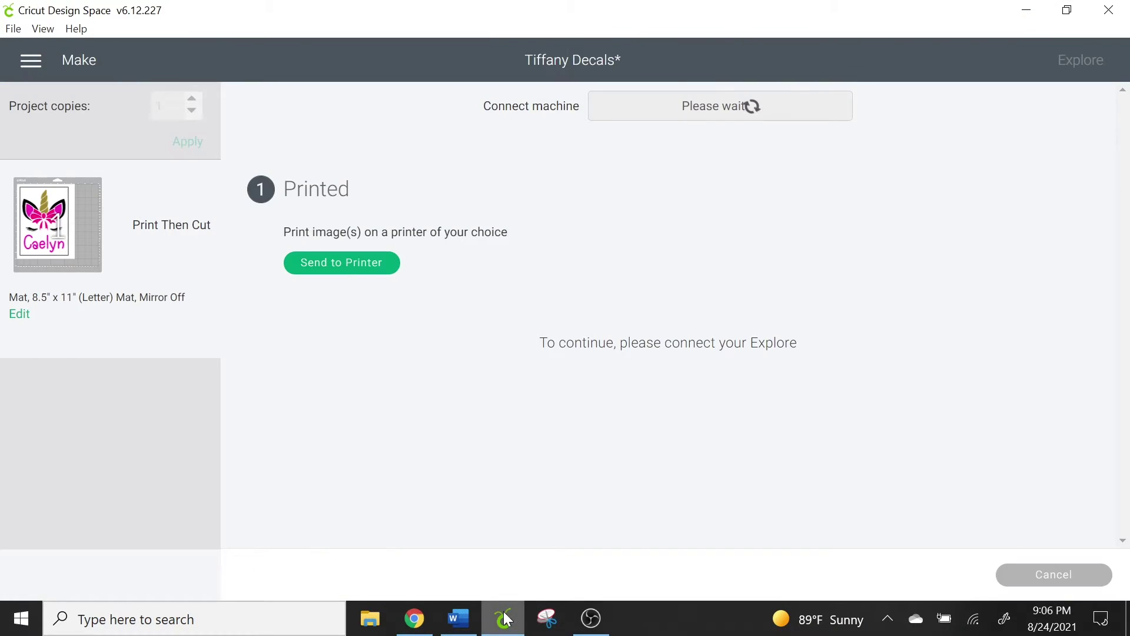
left_click(357, 269)
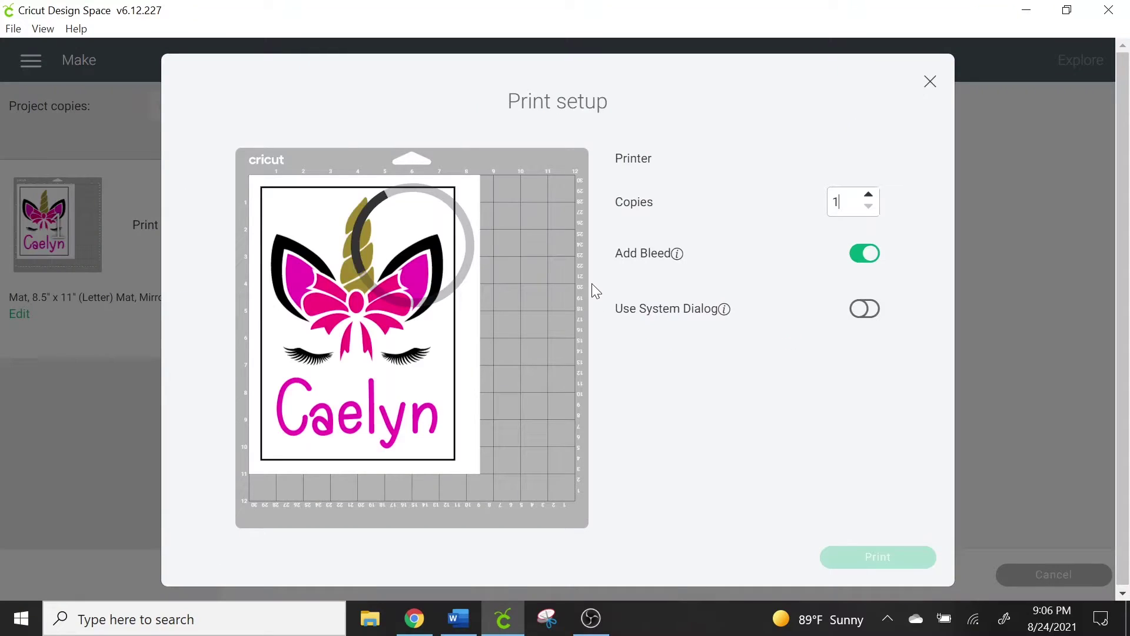
left_click(871, 254)
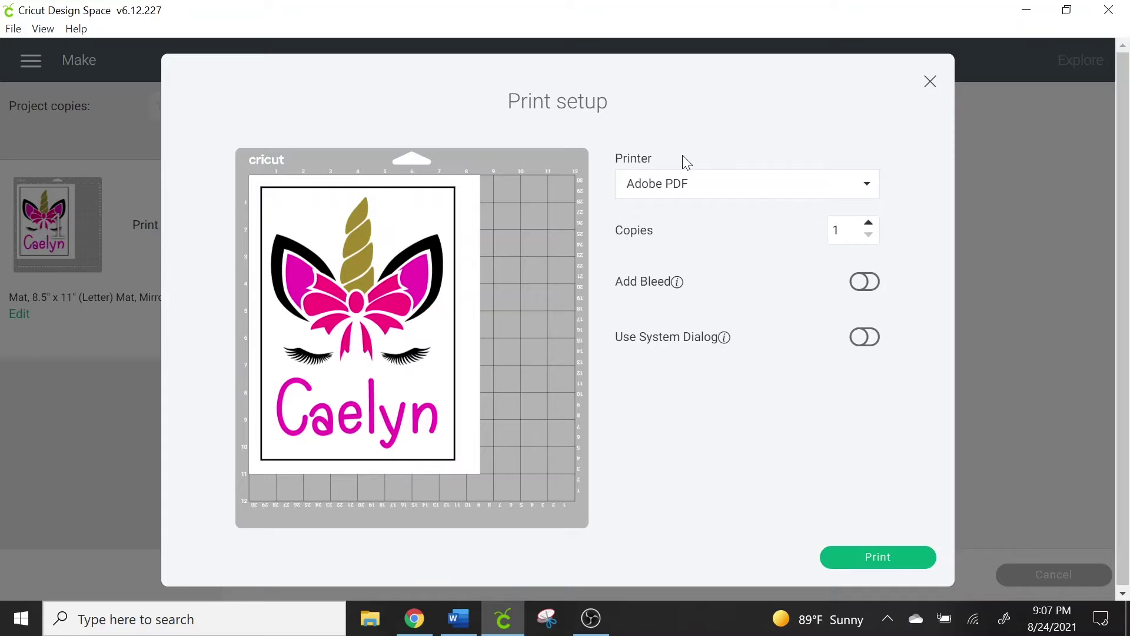
left_click(682, 188)
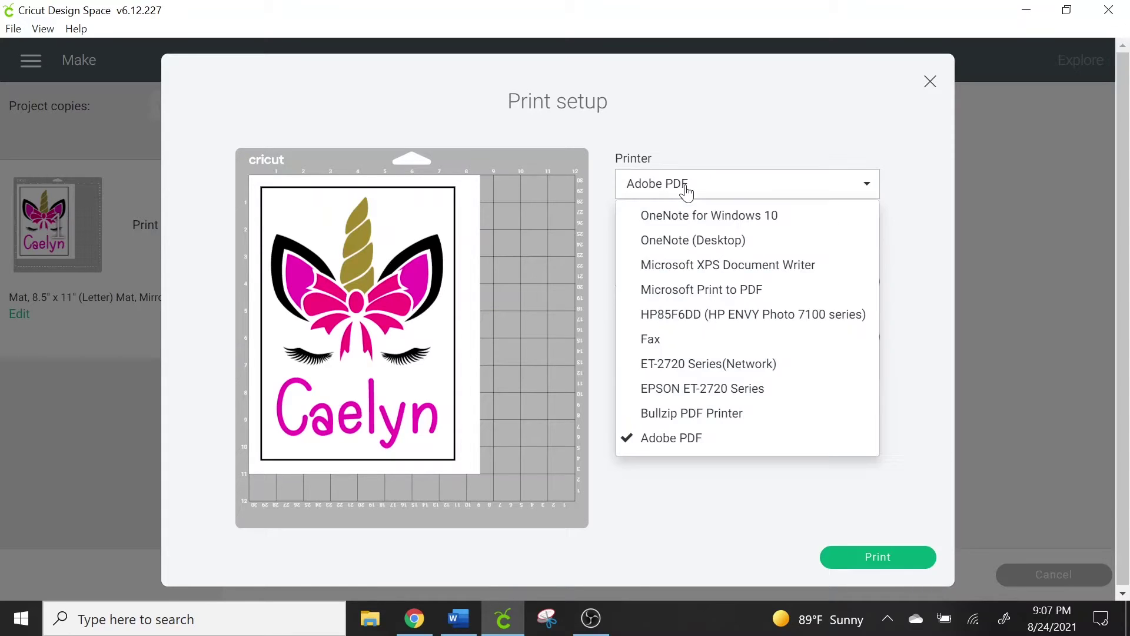
left_click(679, 415)
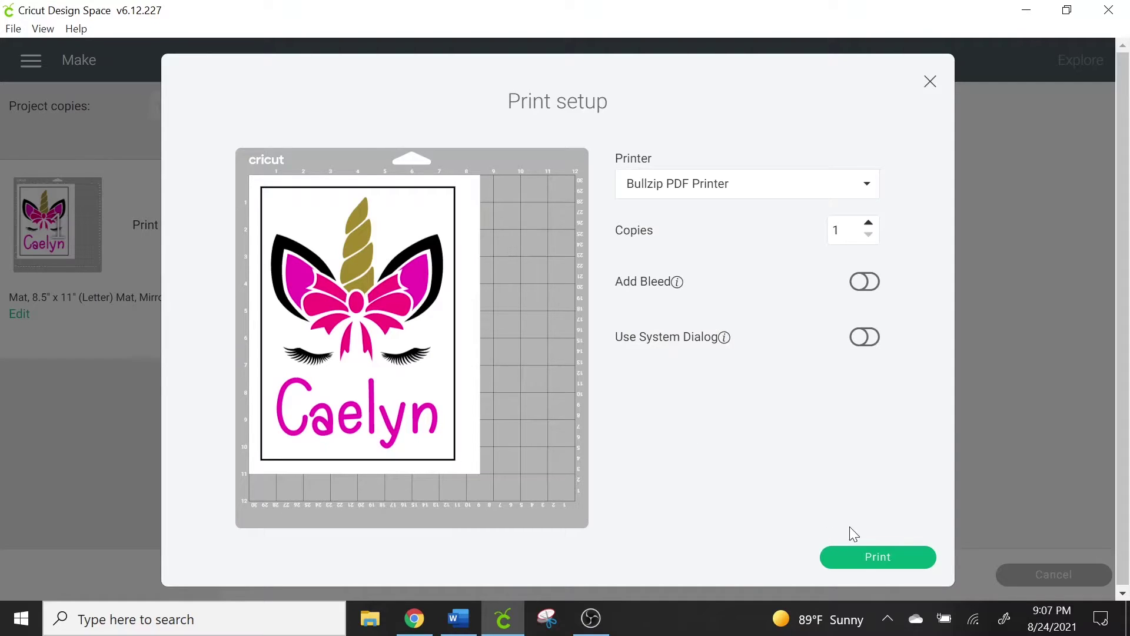
left_click(860, 556)
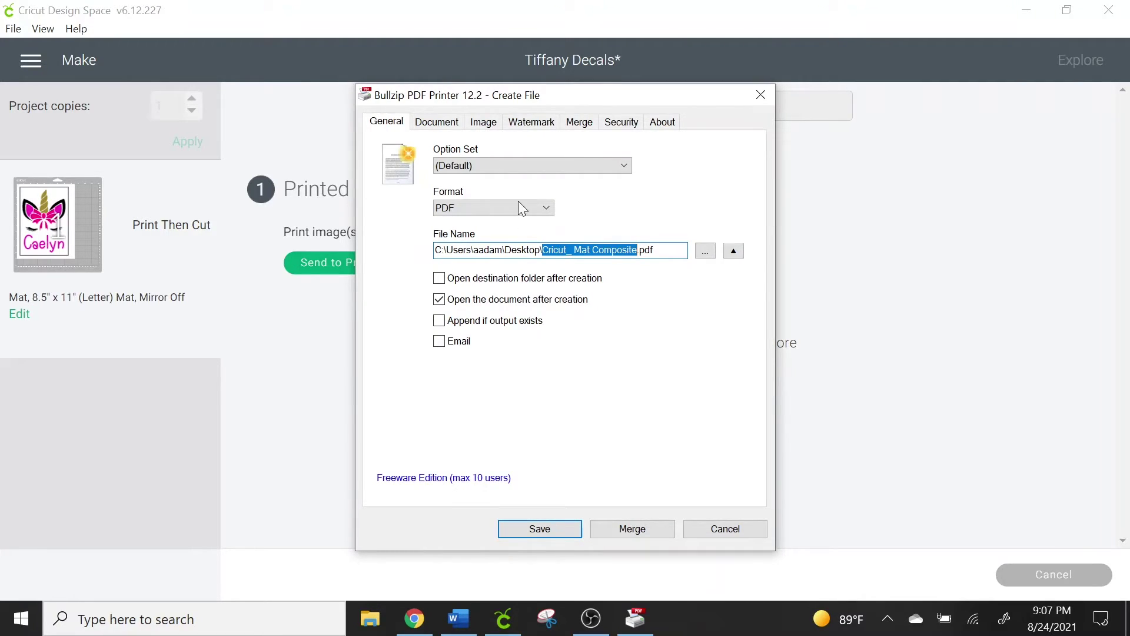
Check the Bullzip option sets and set the output format to PNG
left_click(513, 161)
left_click(513, 163)
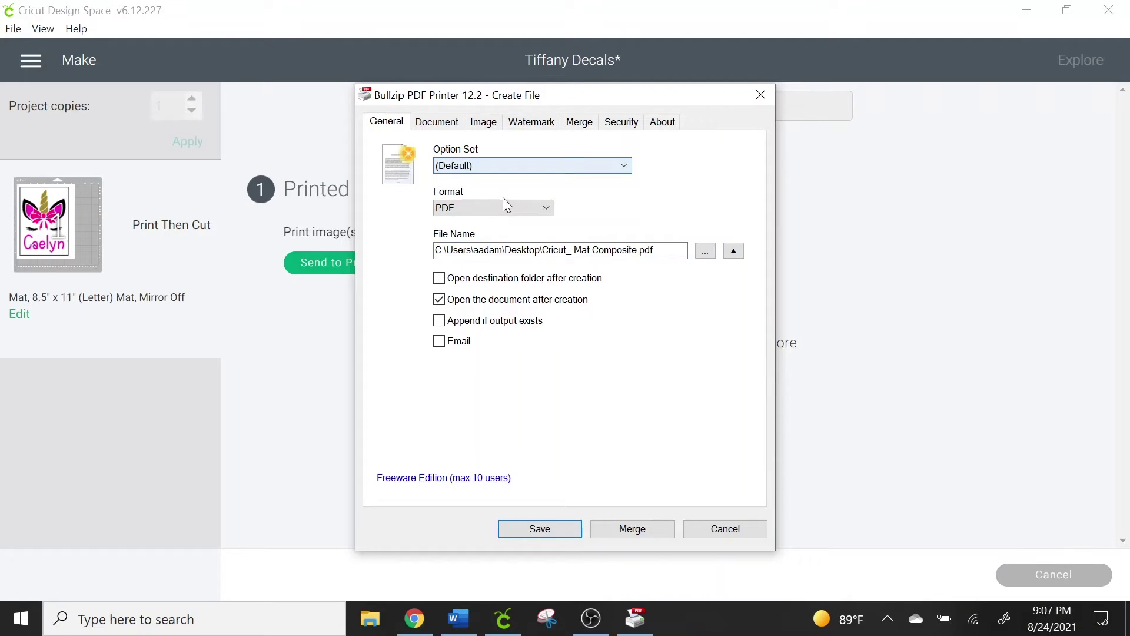
left_click(503, 206)
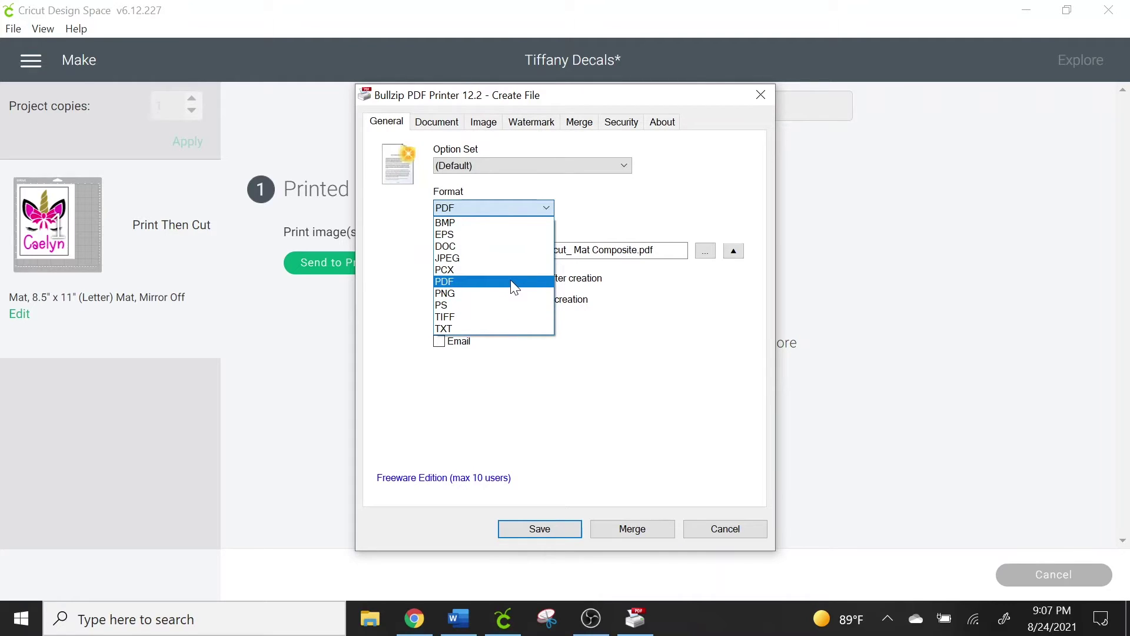
left_click(515, 292)
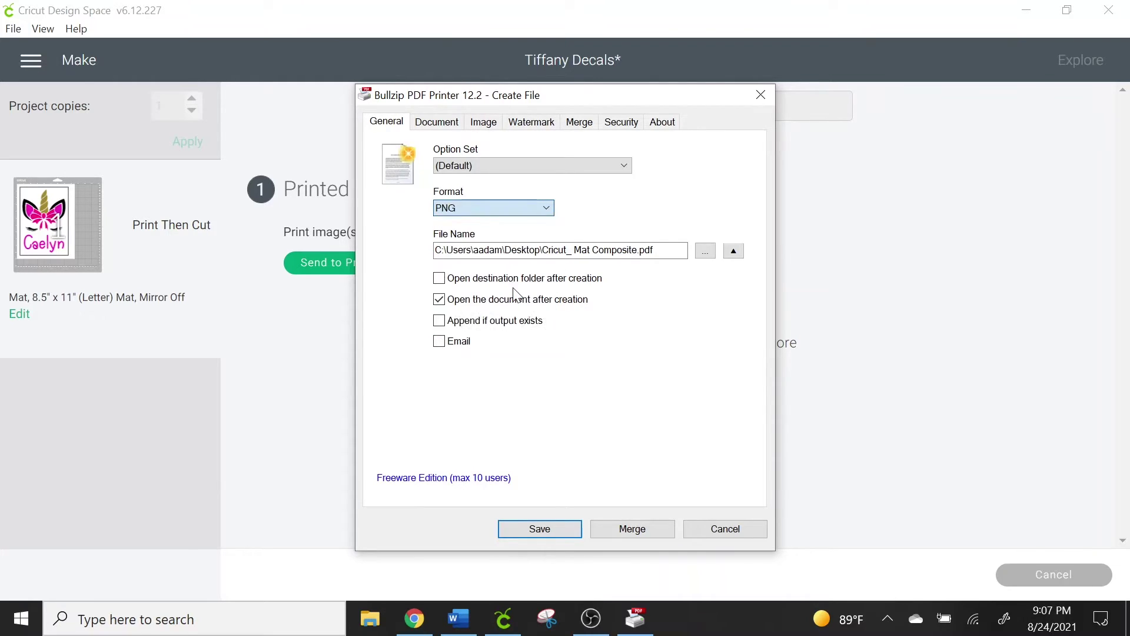
Name the PNG file on the Desktop with the first name shown on the design followed by 3
left_click_drag(543, 250, 558, 249)
left_click(550, 250)
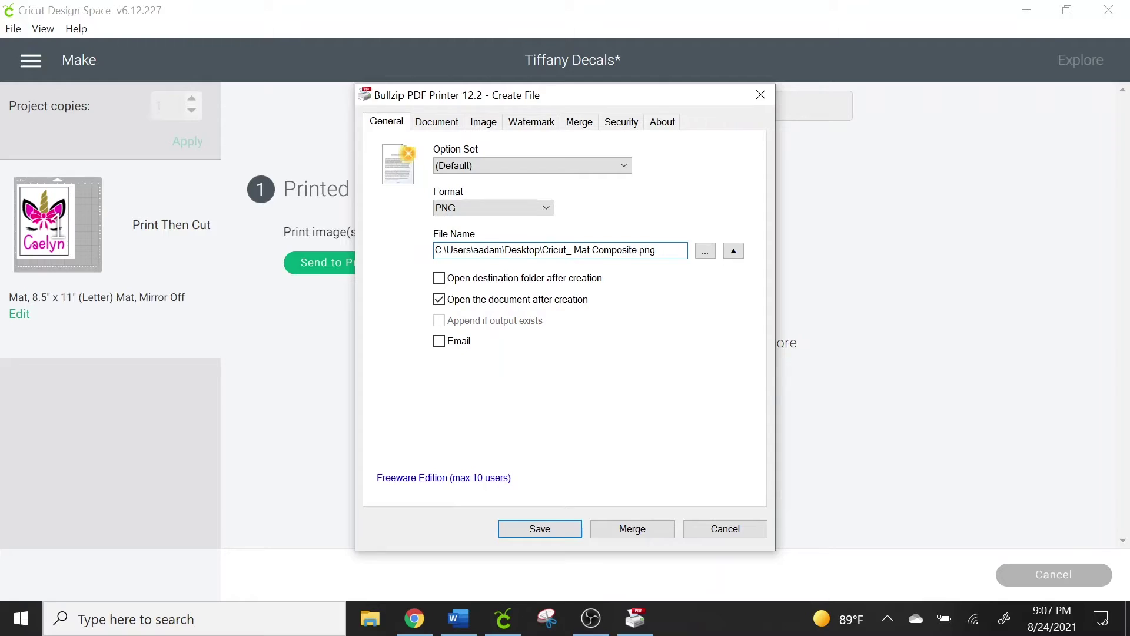
left_click_drag(542, 249, 622, 249)
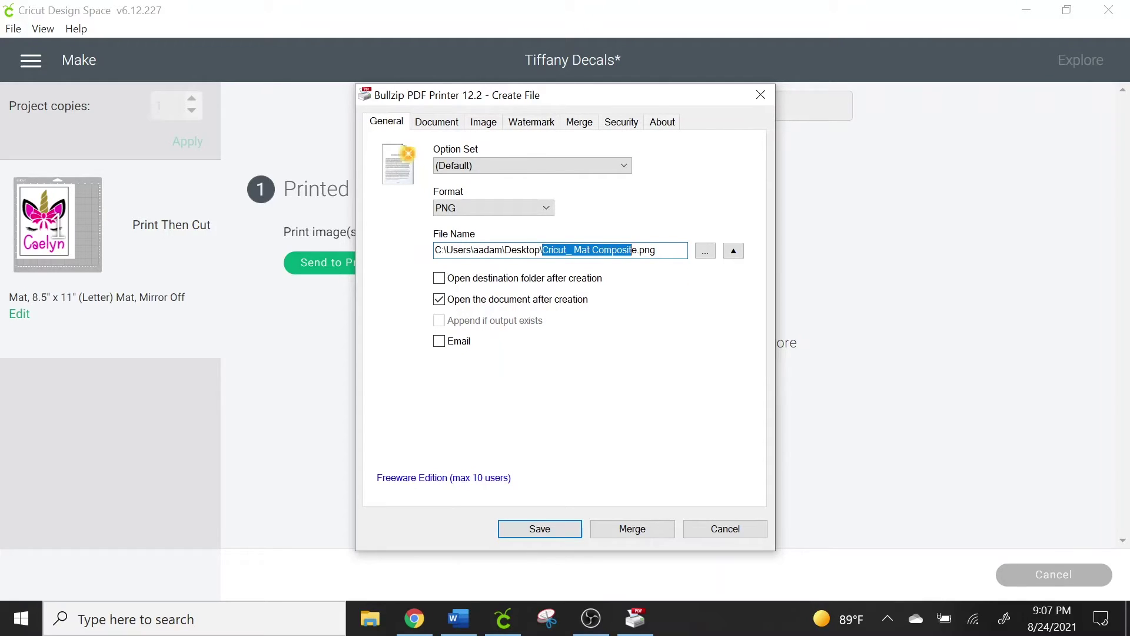
type("Cae")
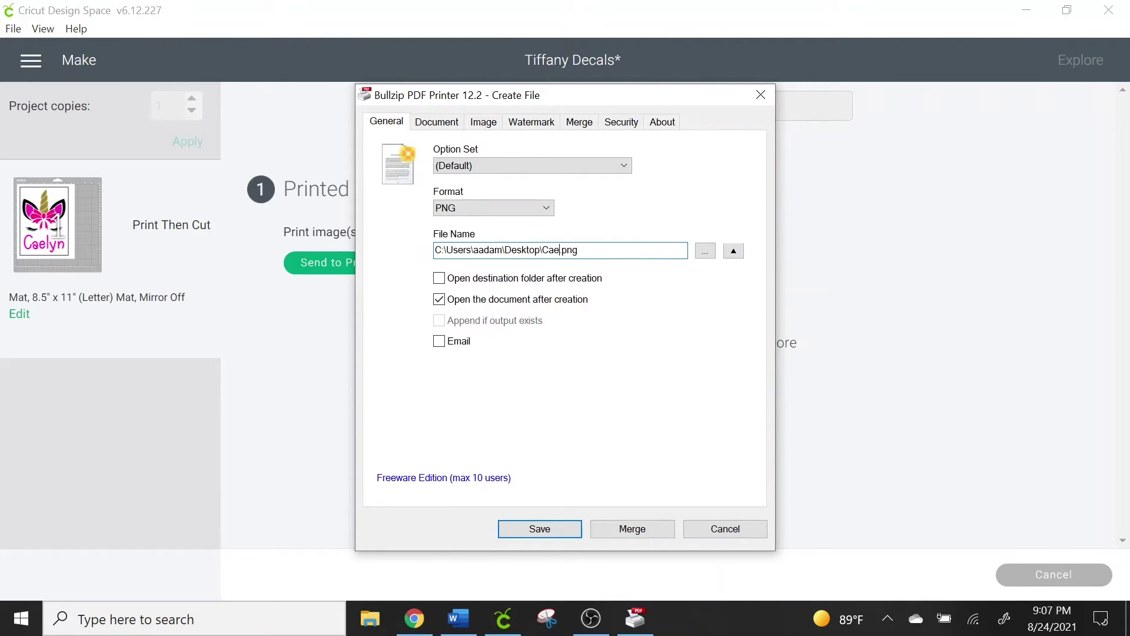
type("lyn3")
left_click_drag(434, 250, 562, 250)
left_click(618, 299)
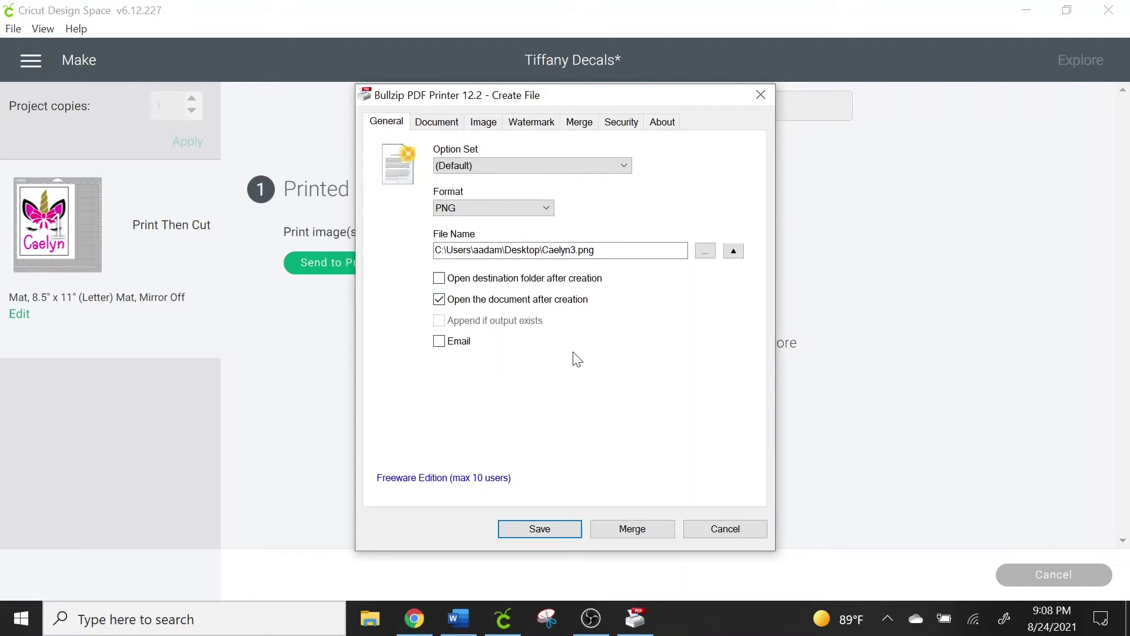
Create the PNG file and crop the opened image in Photos to just inside the black border
left_click(549, 532)
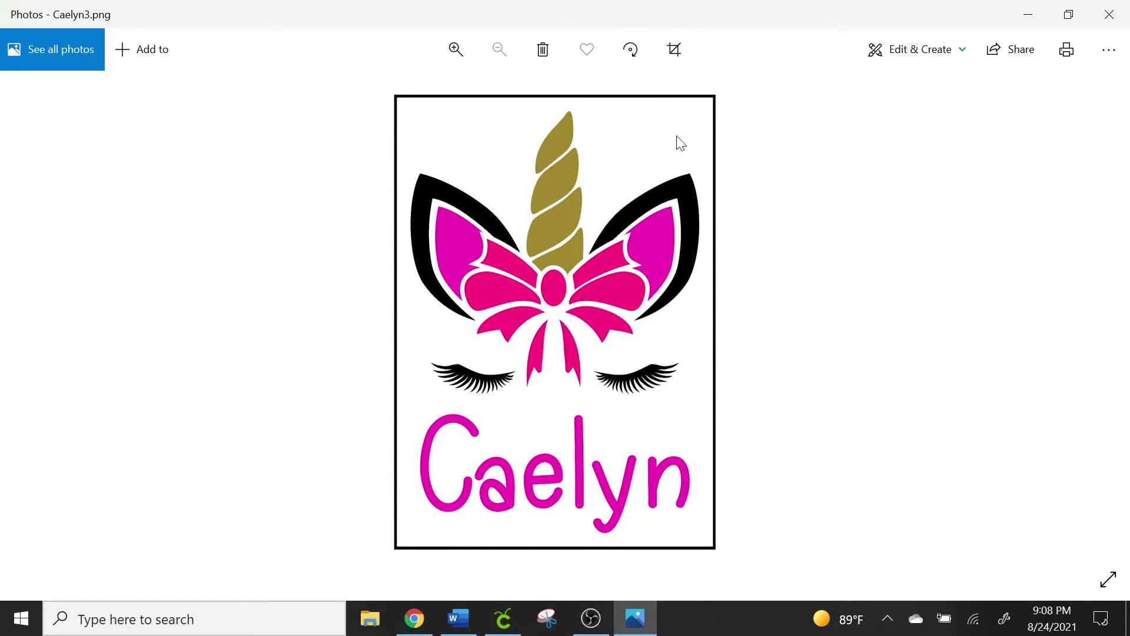
left_click(675, 52)
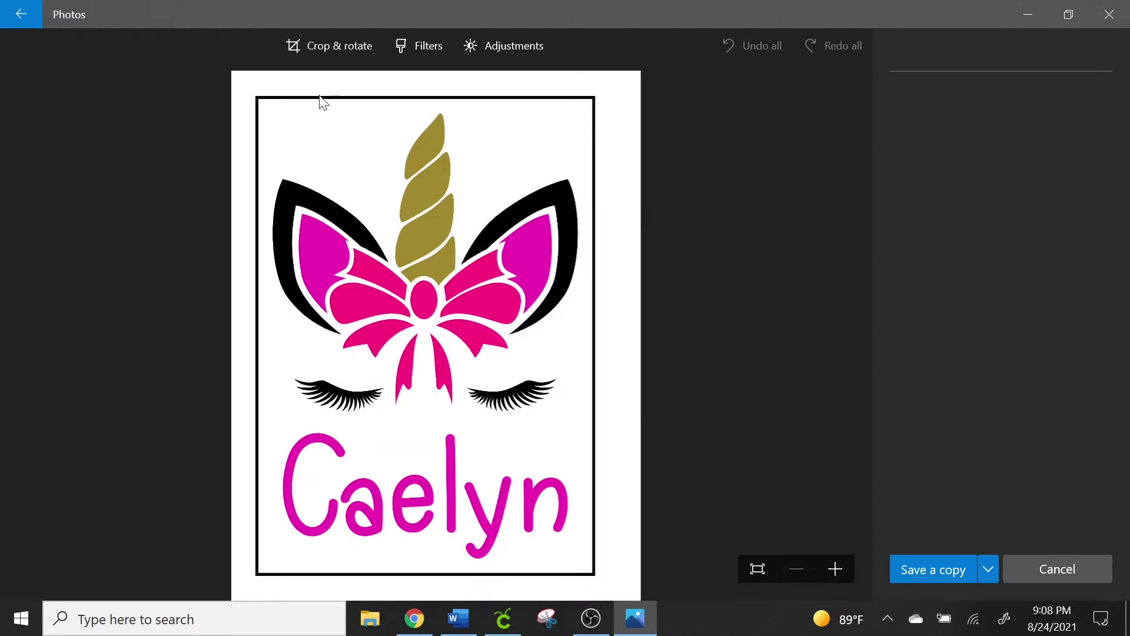
left_click_drag(259, 106, 293, 134)
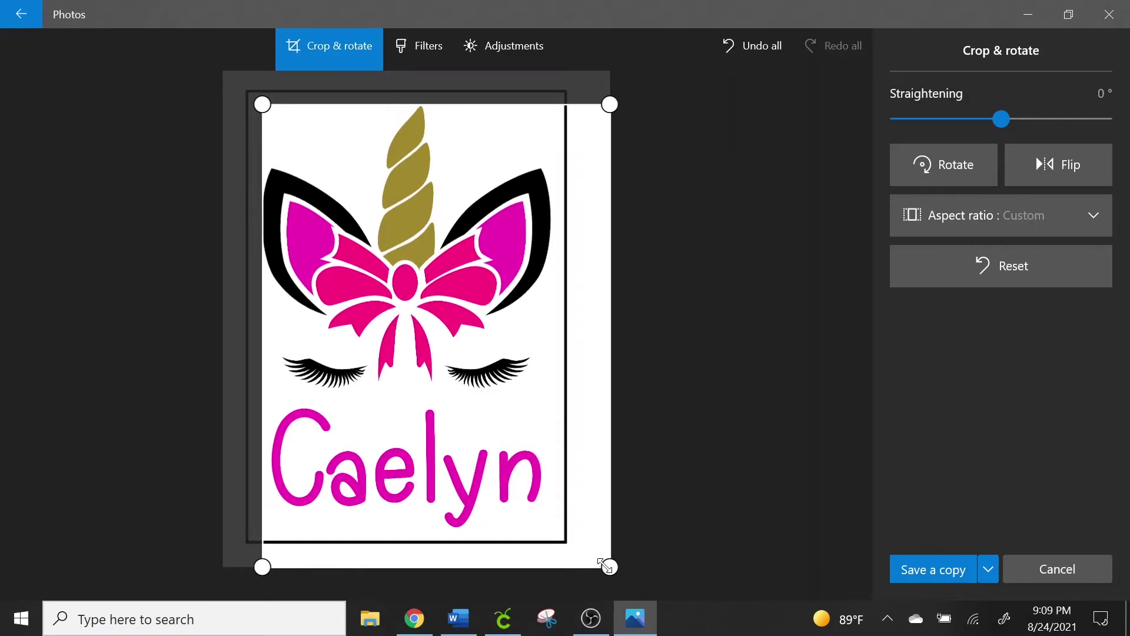
left_click_drag(606, 565, 550, 527)
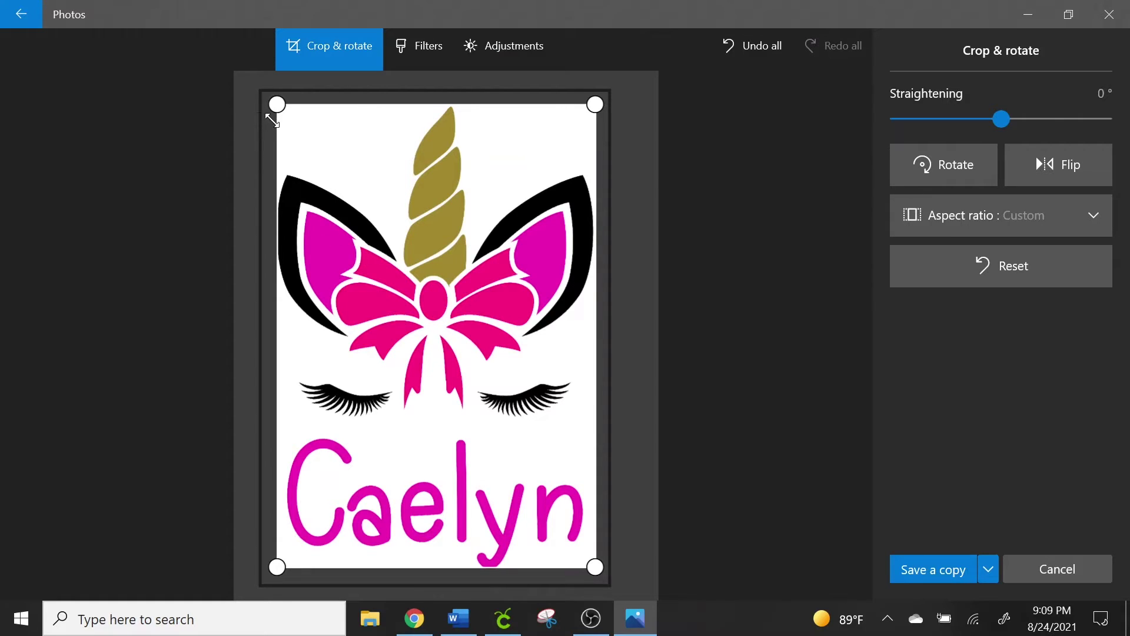
left_click_drag(272, 111, 271, 113)
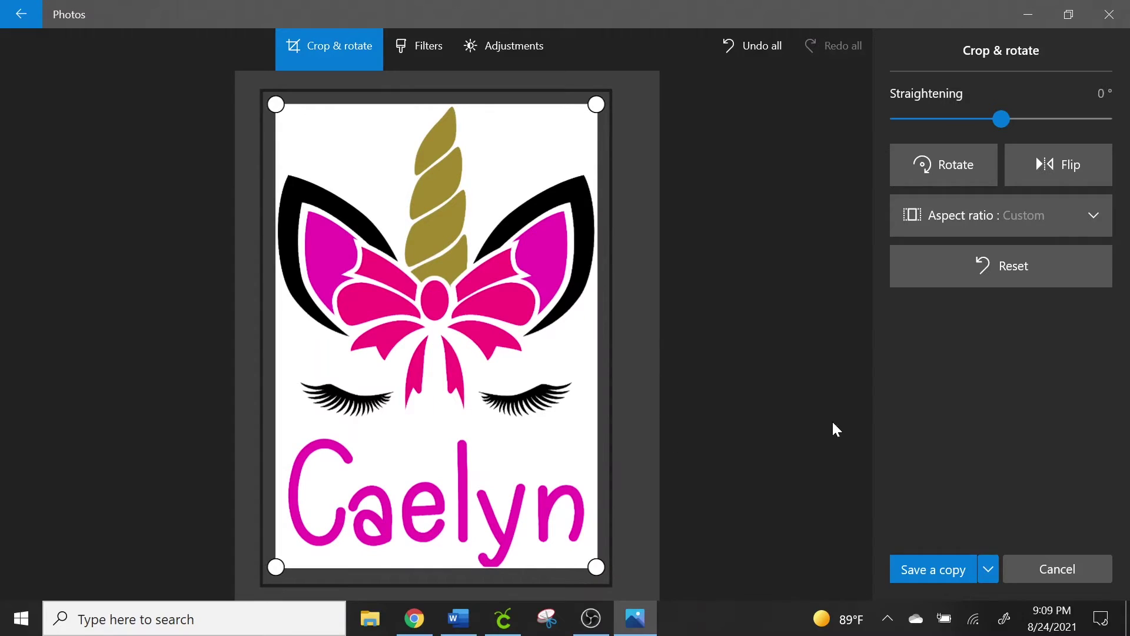
Save the crop over the original PNG file and close Photos
left_click(993, 567)
left_click(984, 542)
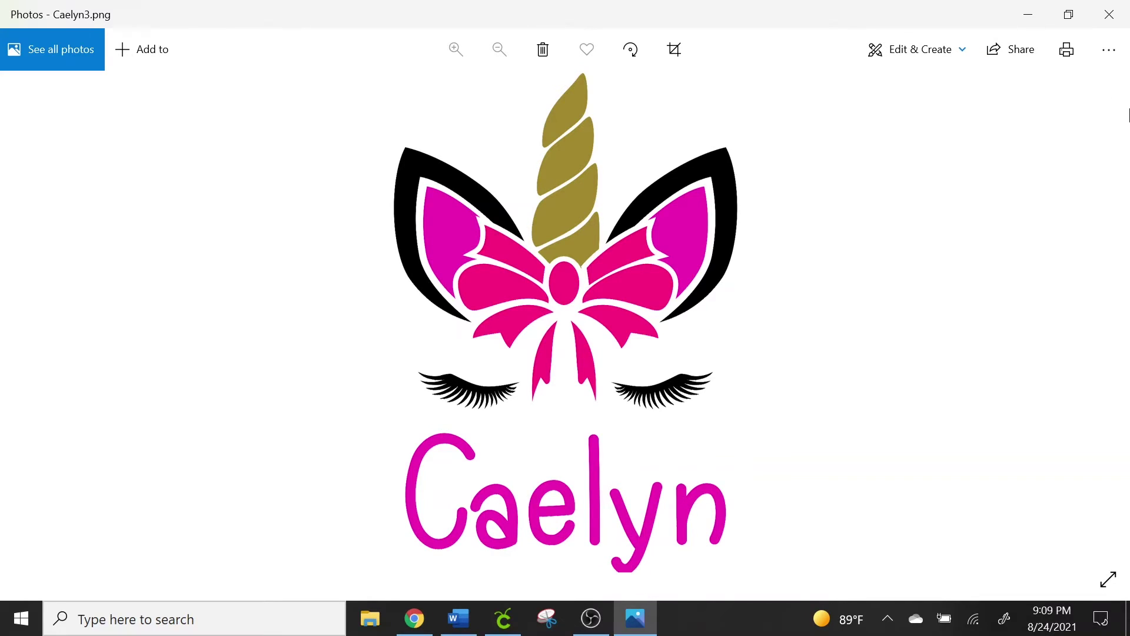
left_click(1109, 21)
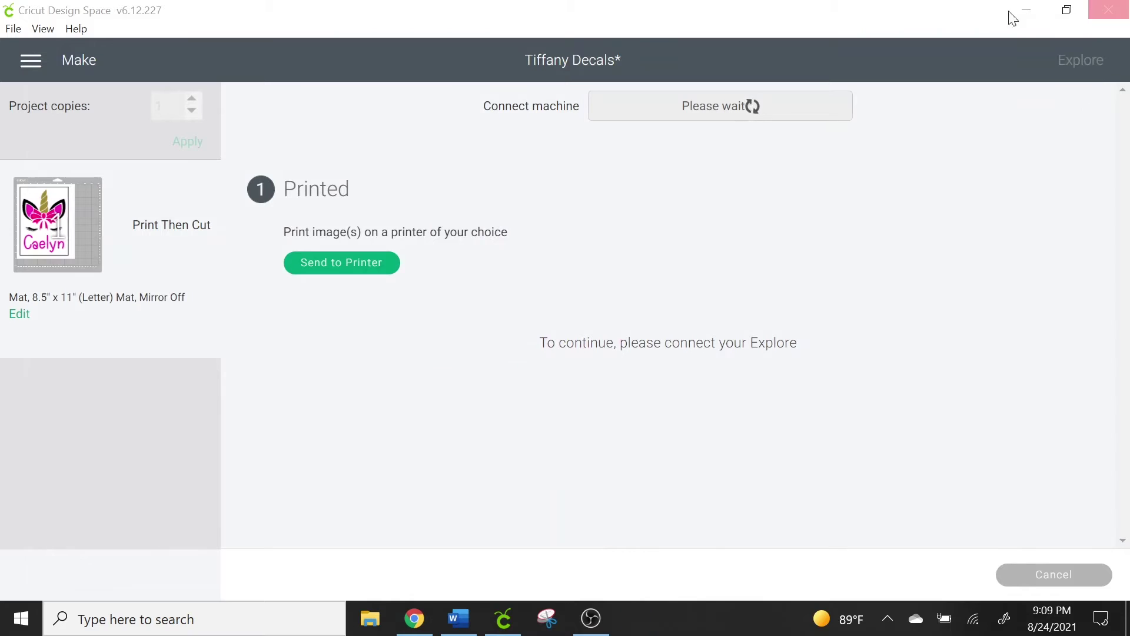
In Word, replace the old unicorn picture with the cropped PNG from the Desktop
left_click(459, 618)
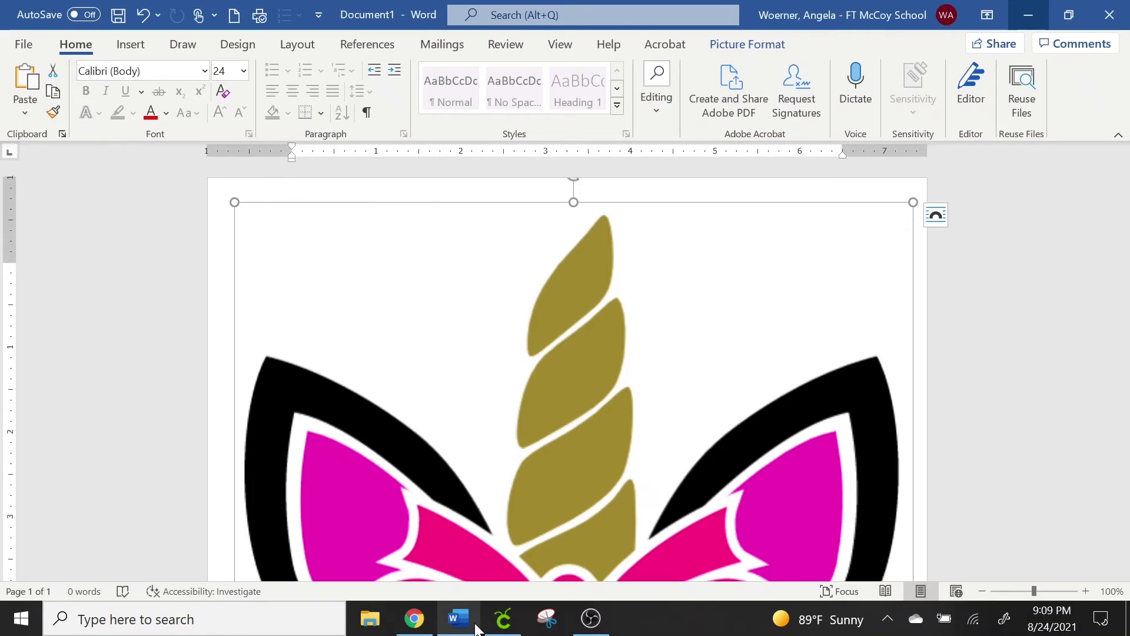
key("Delete")
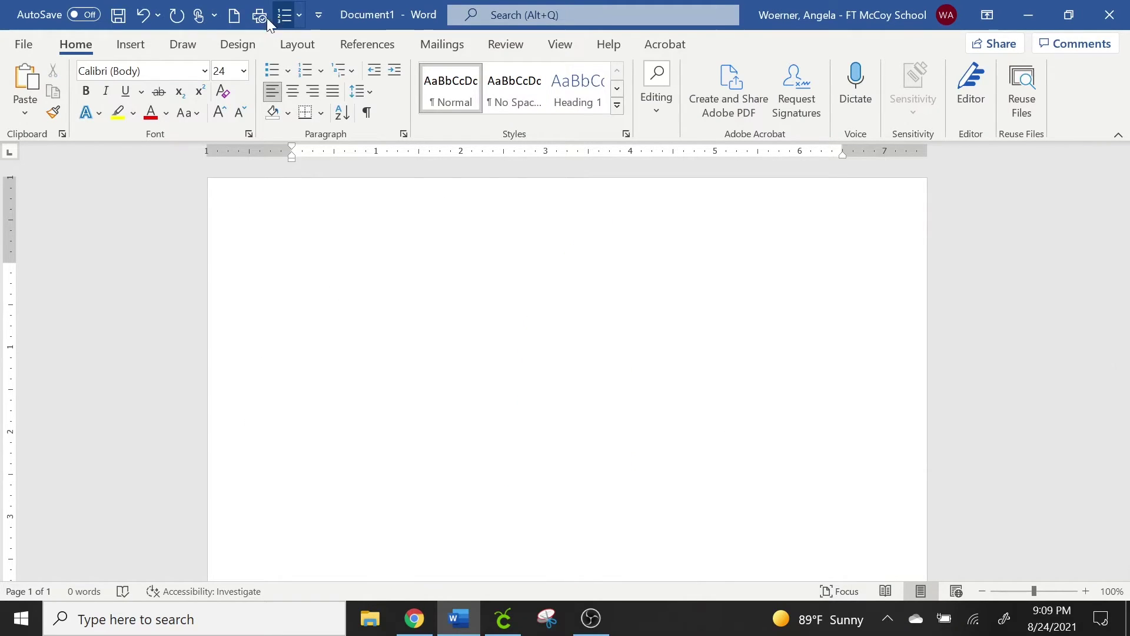
left_click(131, 44)
left_click(175, 93)
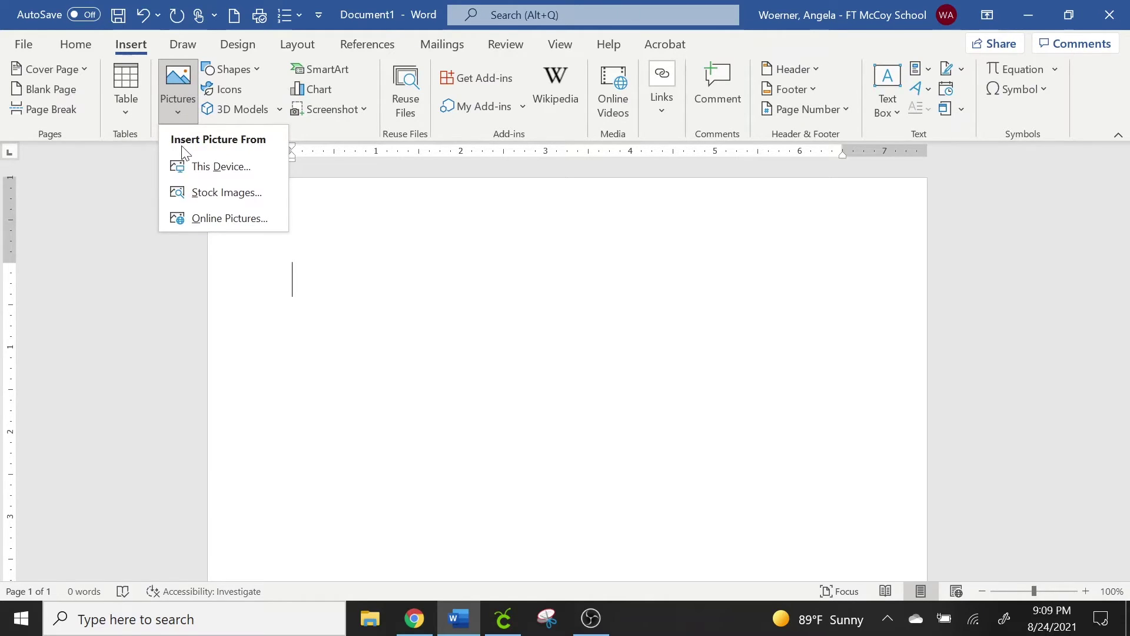
left_click(181, 165)
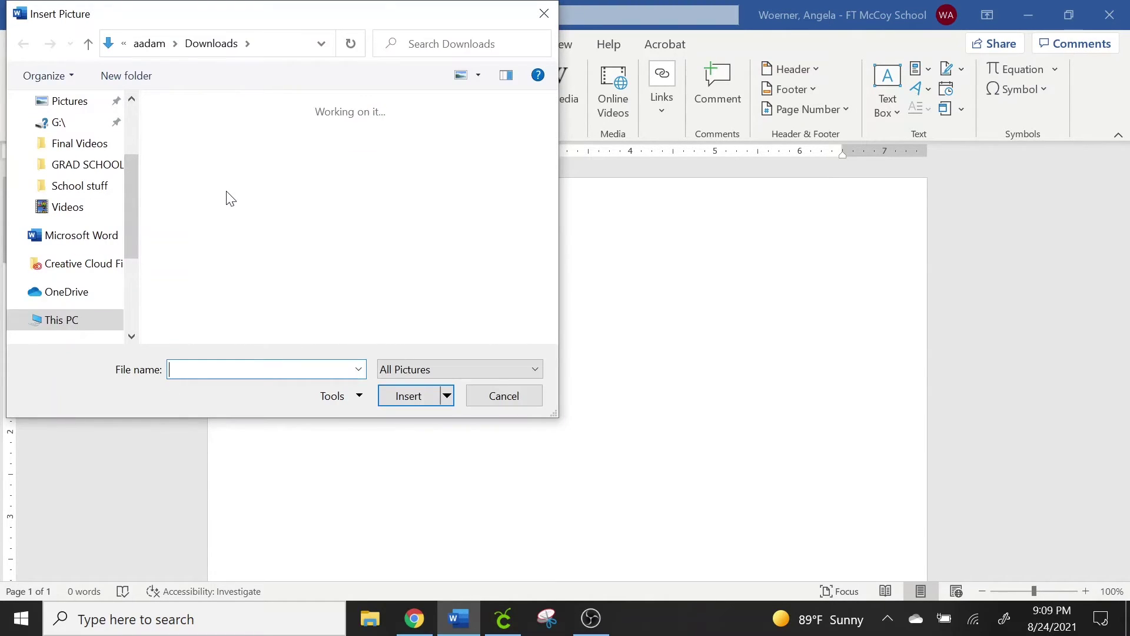
left_click(127, 134)
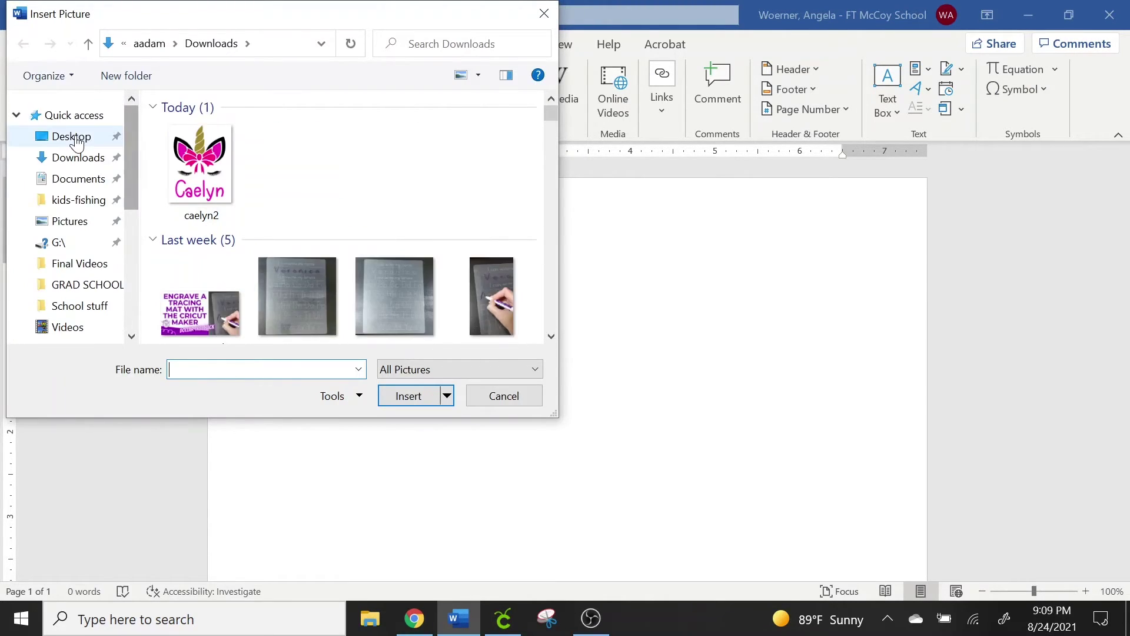
left_click(71, 136)
double_click(217, 168)
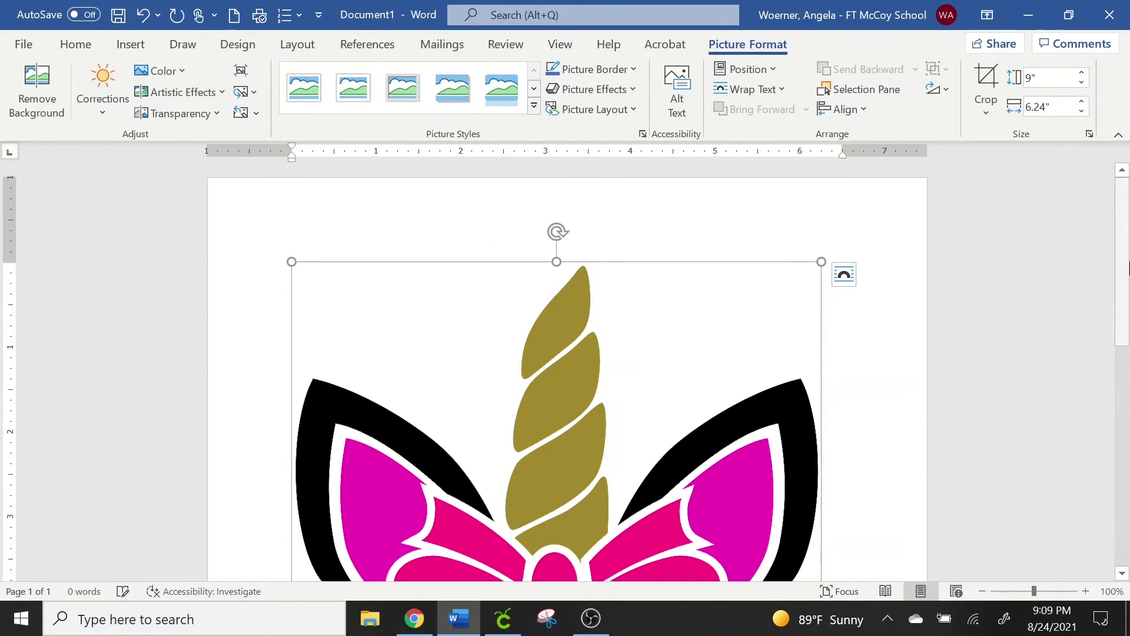
Set the inserted picture's white background as the transparent color and check the whole picture on the page
mouse_move(1127, 261)
left_mouse_down()
mouse_move(1129, 500)
mouse_move(1129, 277)
left_mouse_up()
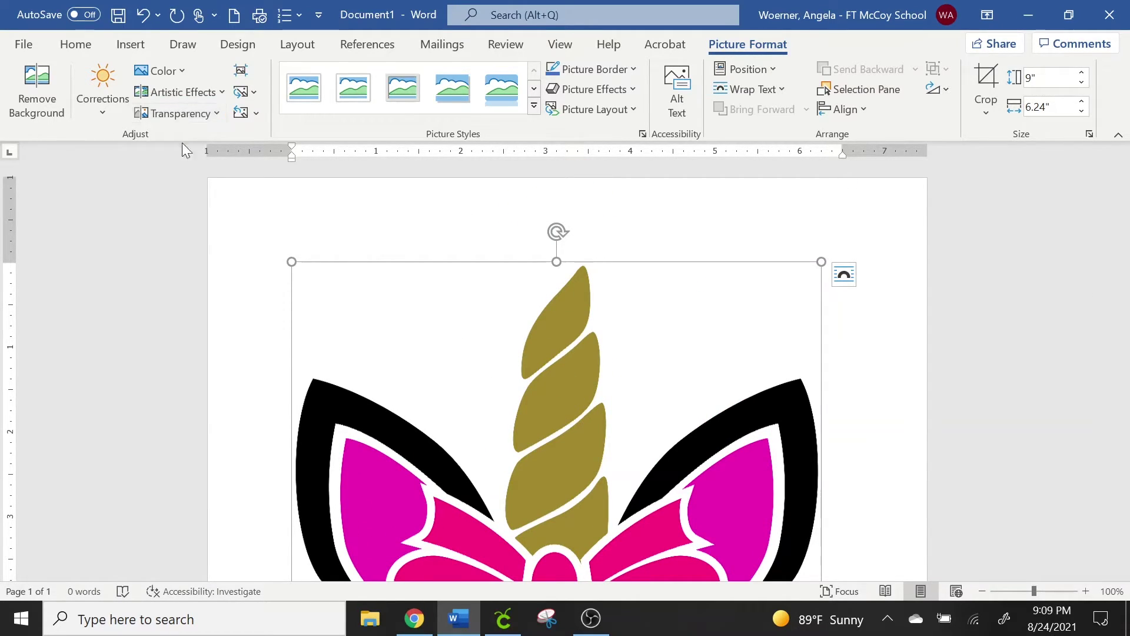
left_click(157, 71)
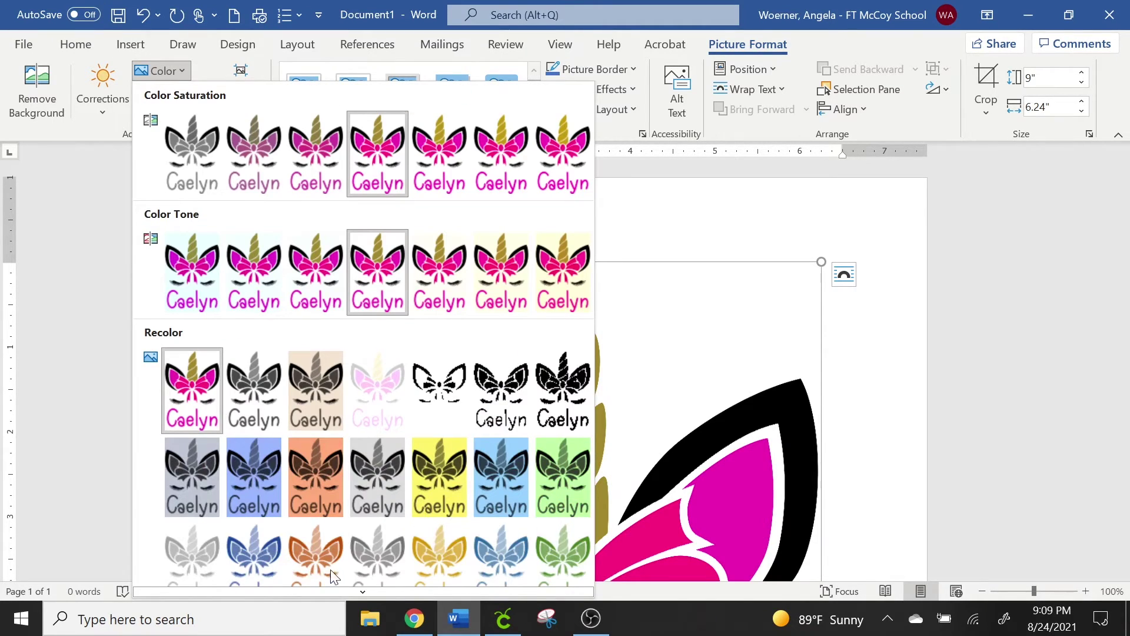
scroll(273, 593, "down", 3)
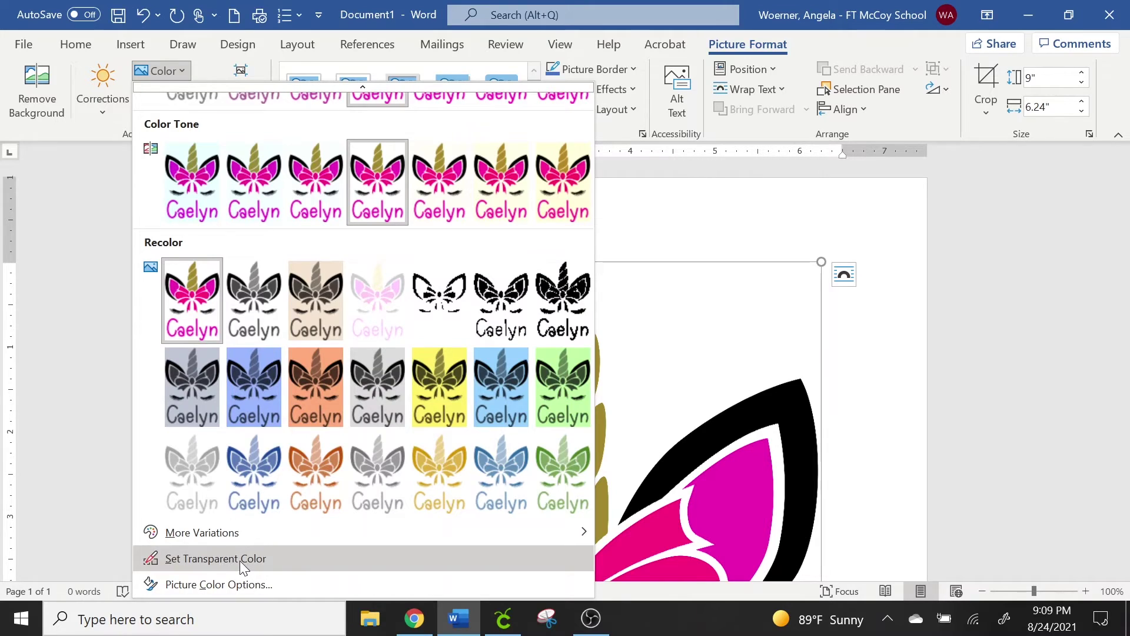
left_click(239, 561)
left_click(484, 349)
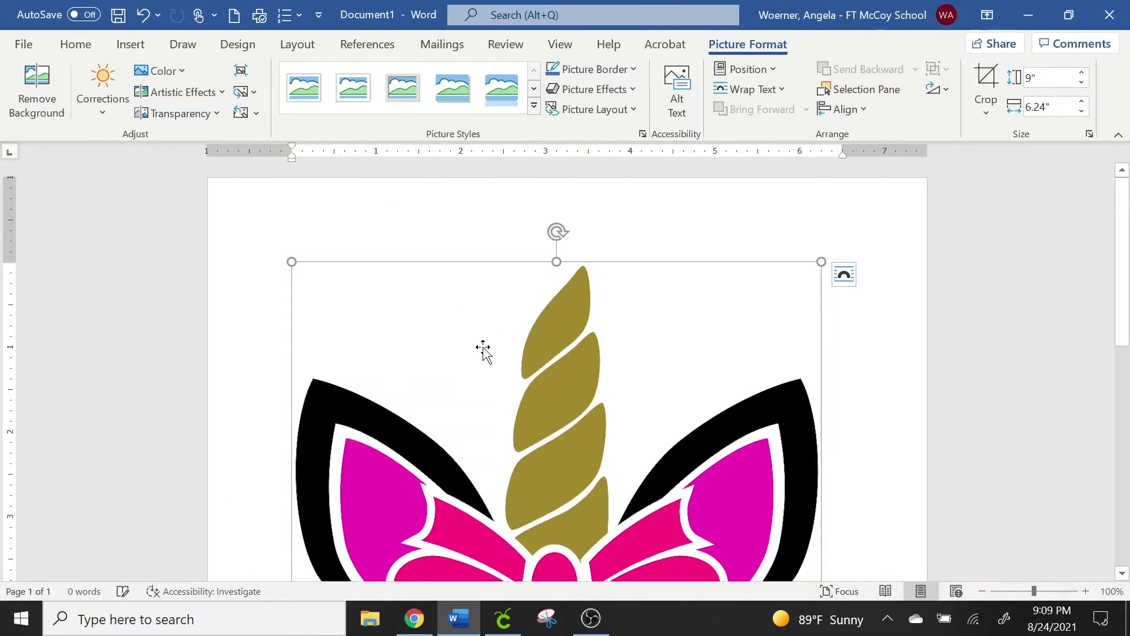
left_click(871, 376)
scroll(871, 377, "down", 8)
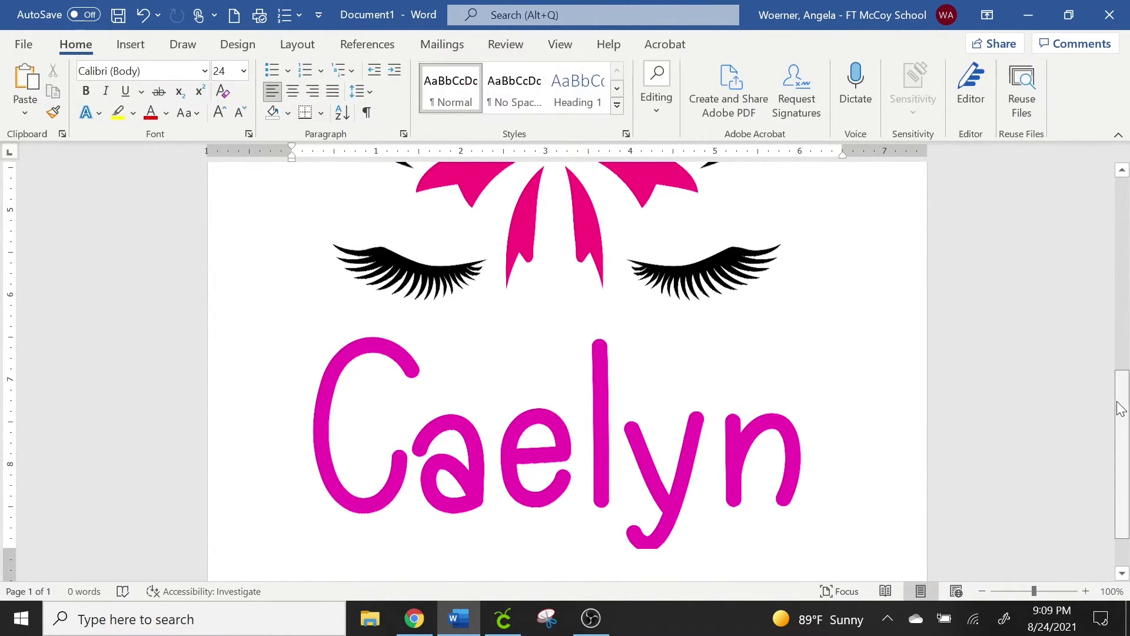
scroll(1120, 408, "up", 8)
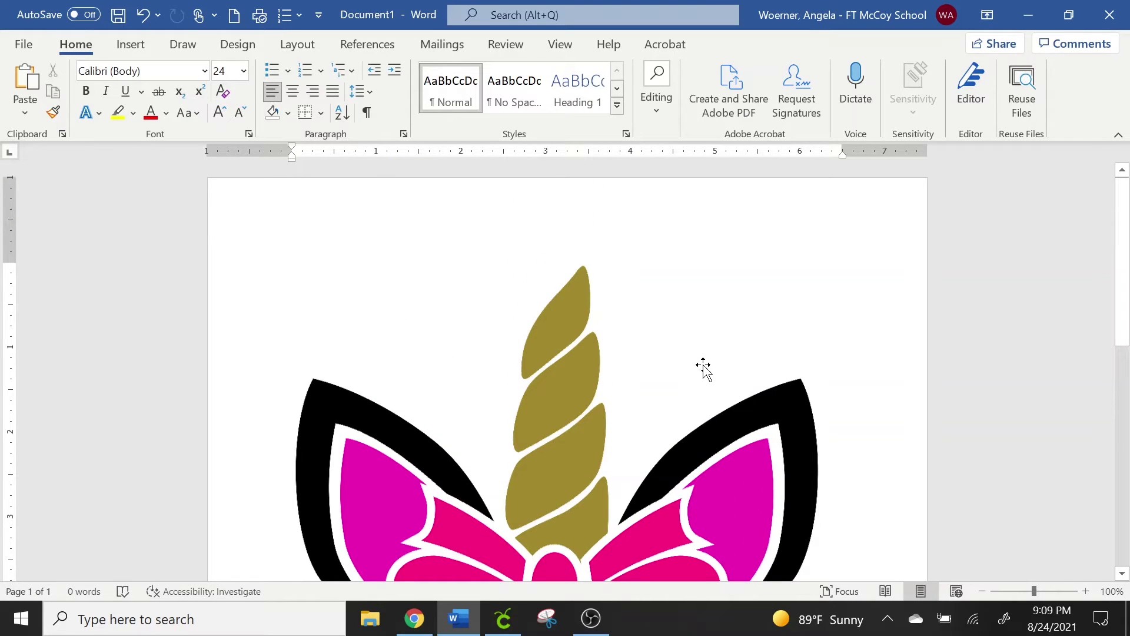
left_click(703, 368)
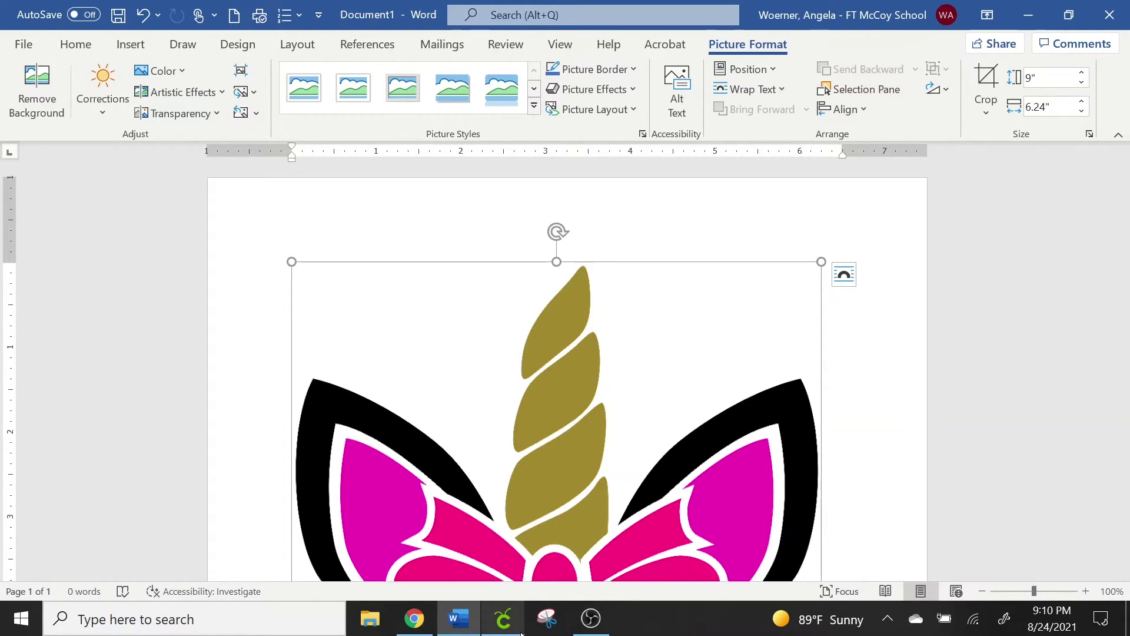
In Chrome, search for bullzip pdf printer in a new tab and open the Bullzip site's PDF Printer download page
mouse_move(505, 624)
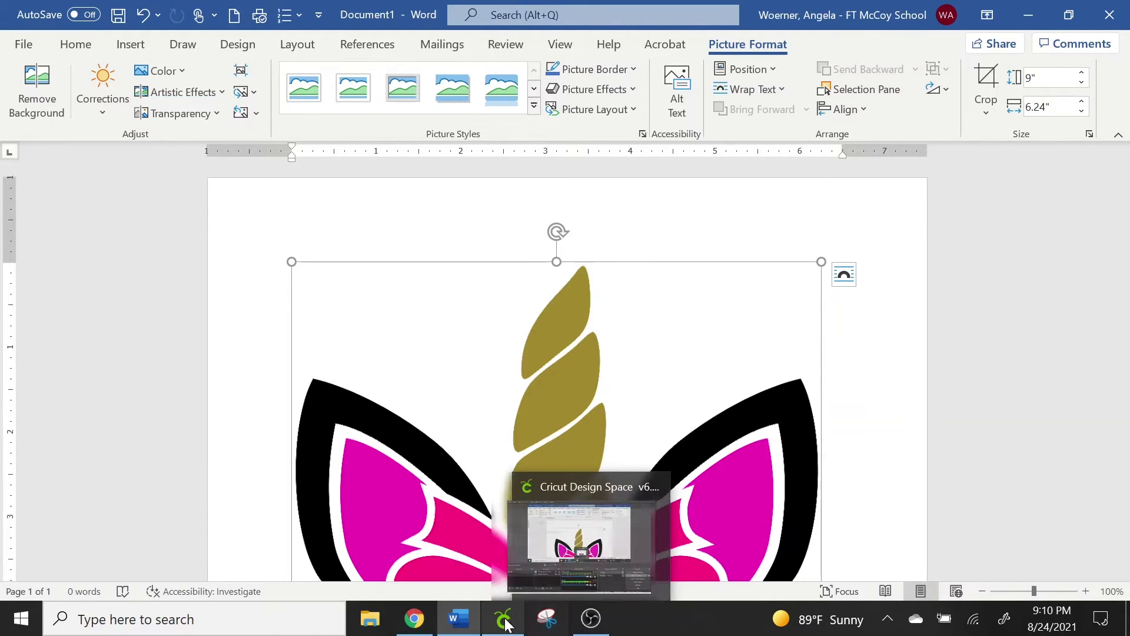
left_click(414, 619)
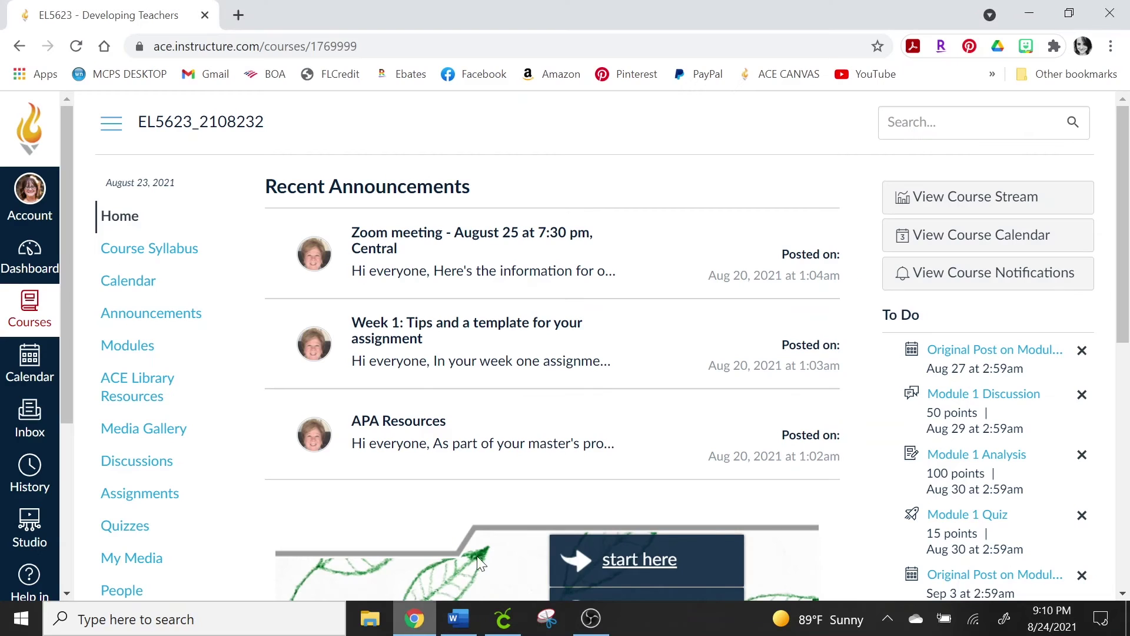
left_click(238, 13)
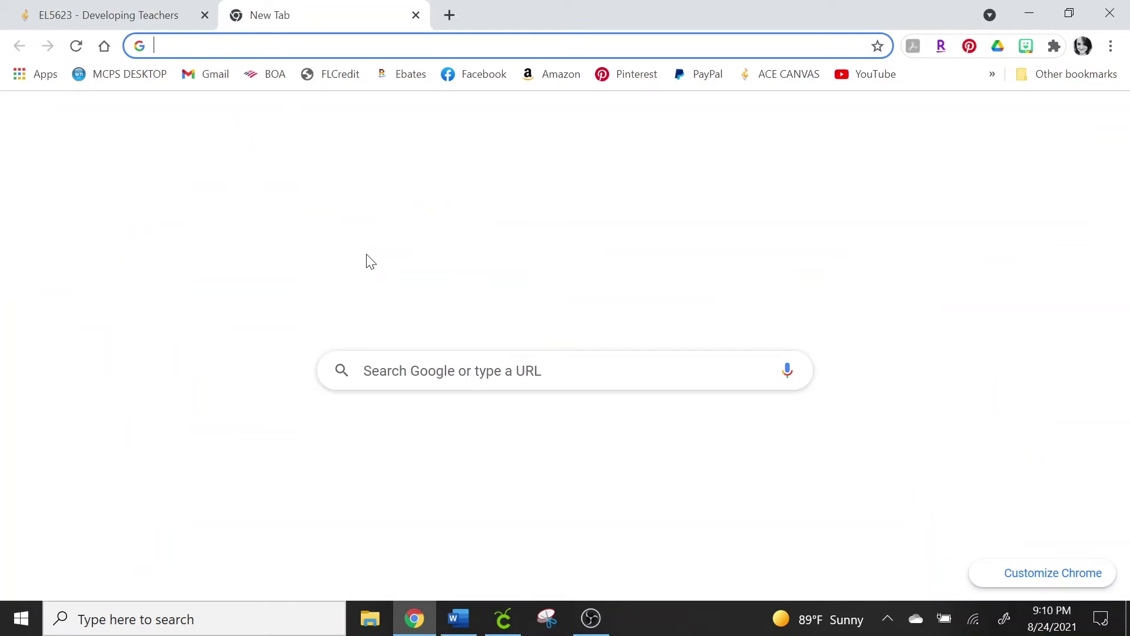
type("bull")
key("Return")
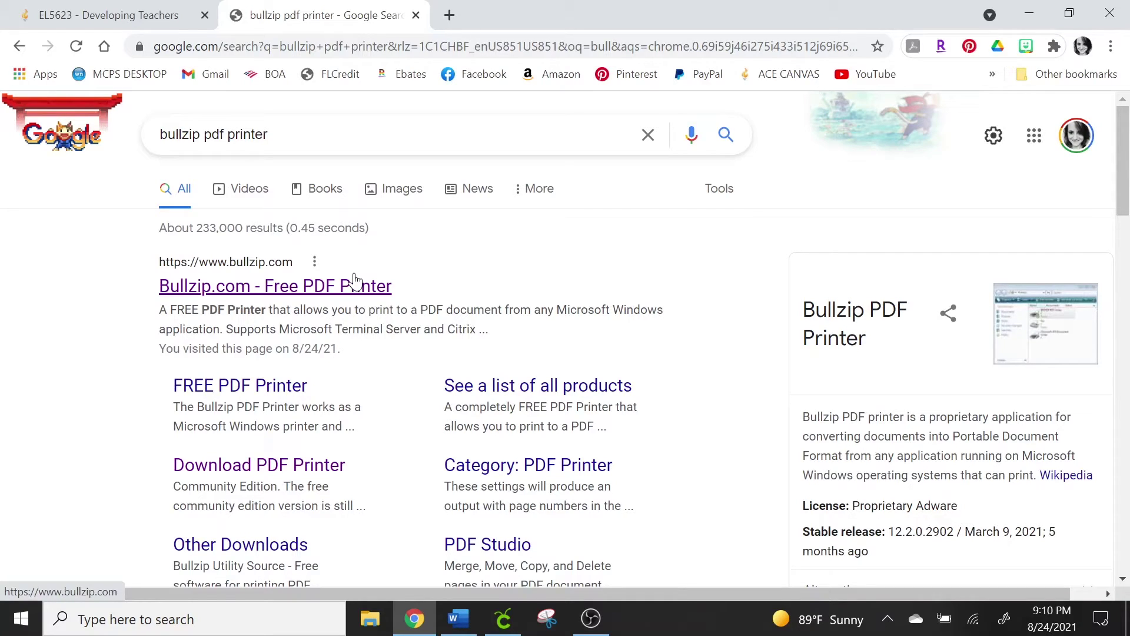
left_click(236, 288)
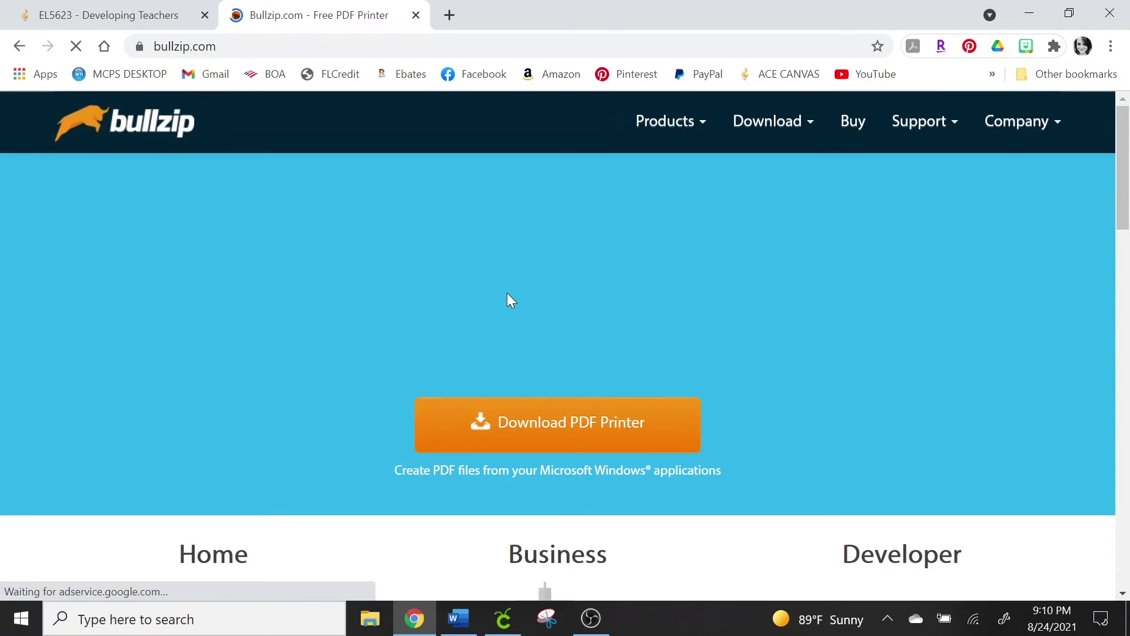
left_click(553, 435)
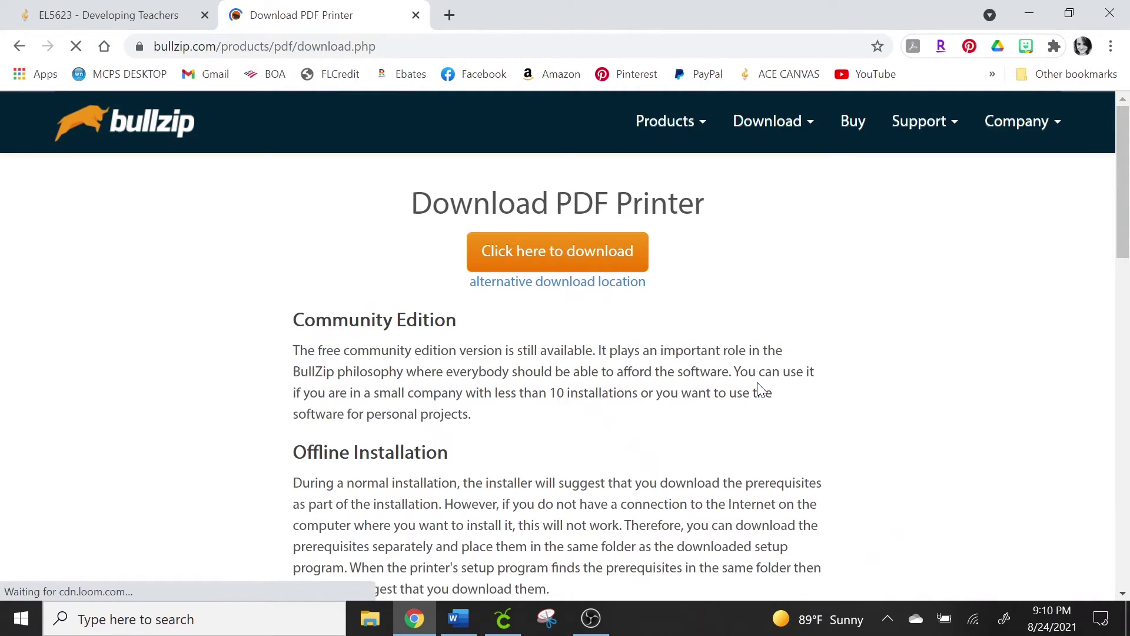
left_click_drag(1123, 200, 1061, 151)
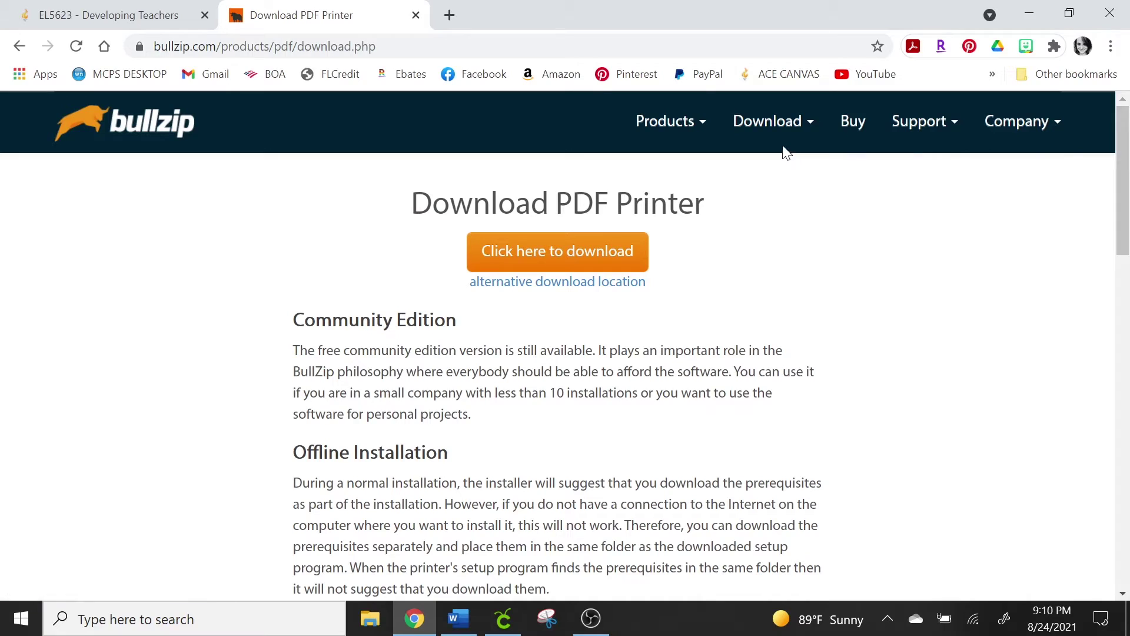
Review the editions and prices on Bullzip's Buy page and return to the site's home page
left_click(853, 121)
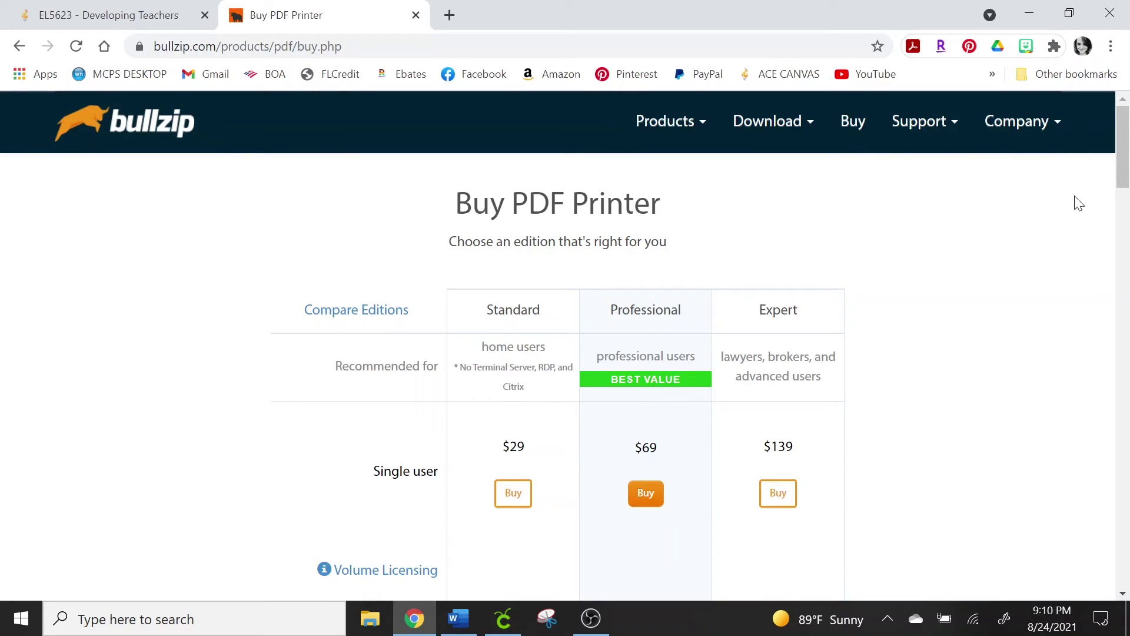
left_click_drag(1118, 166, 1126, 194)
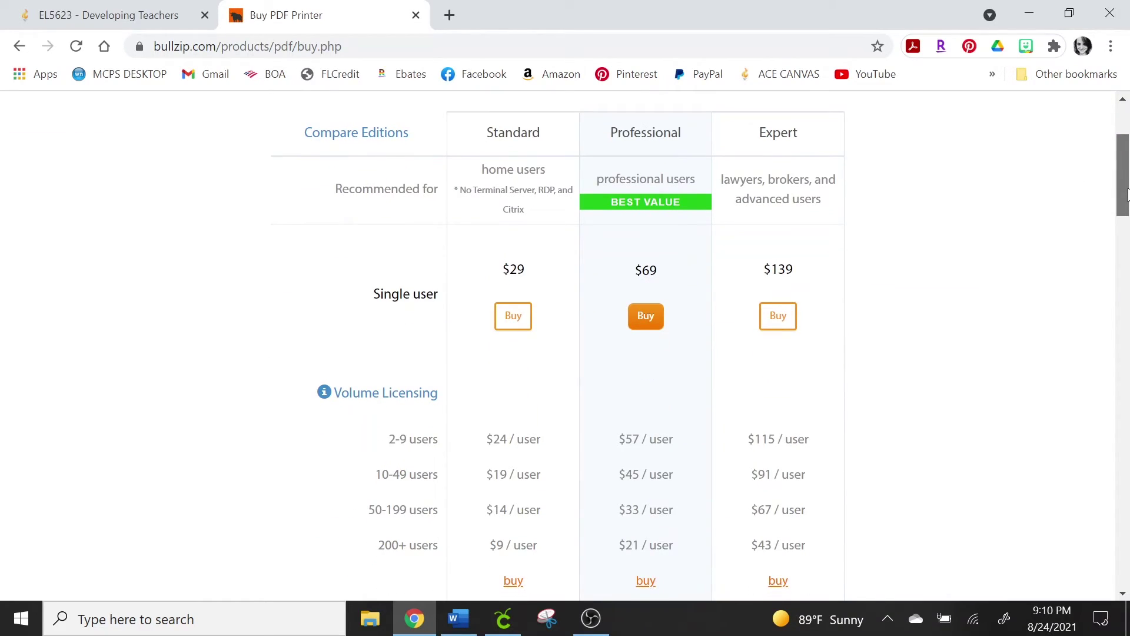
scroll(1126, 194, "up", 4)
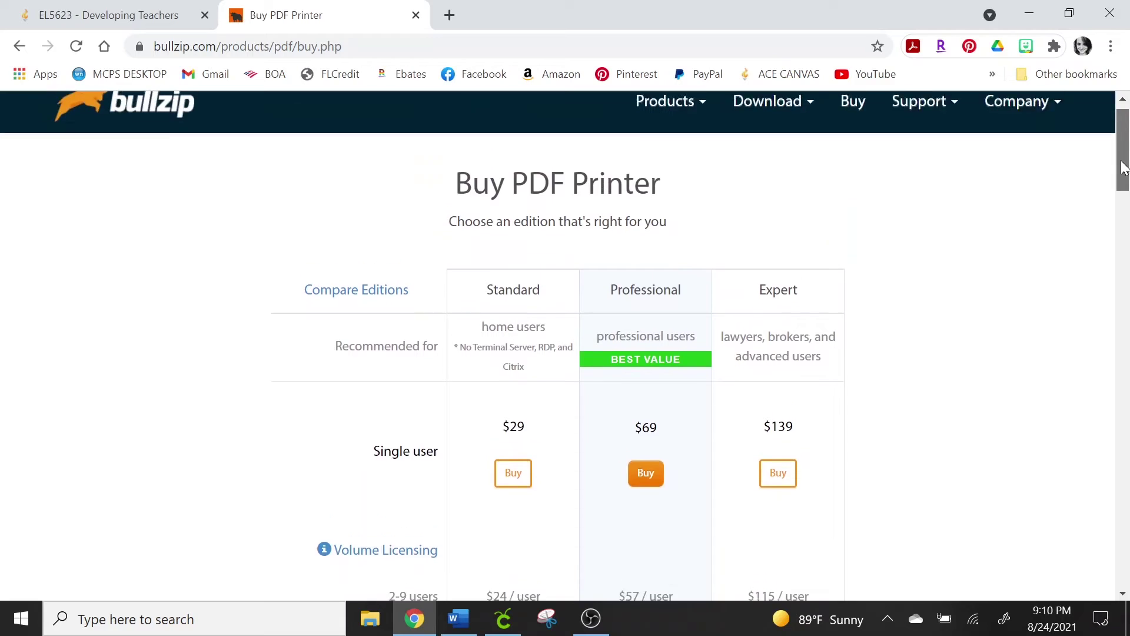
scroll(1125, 217, "down", 2)
left_click_drag(1126, 224, 1104, 196)
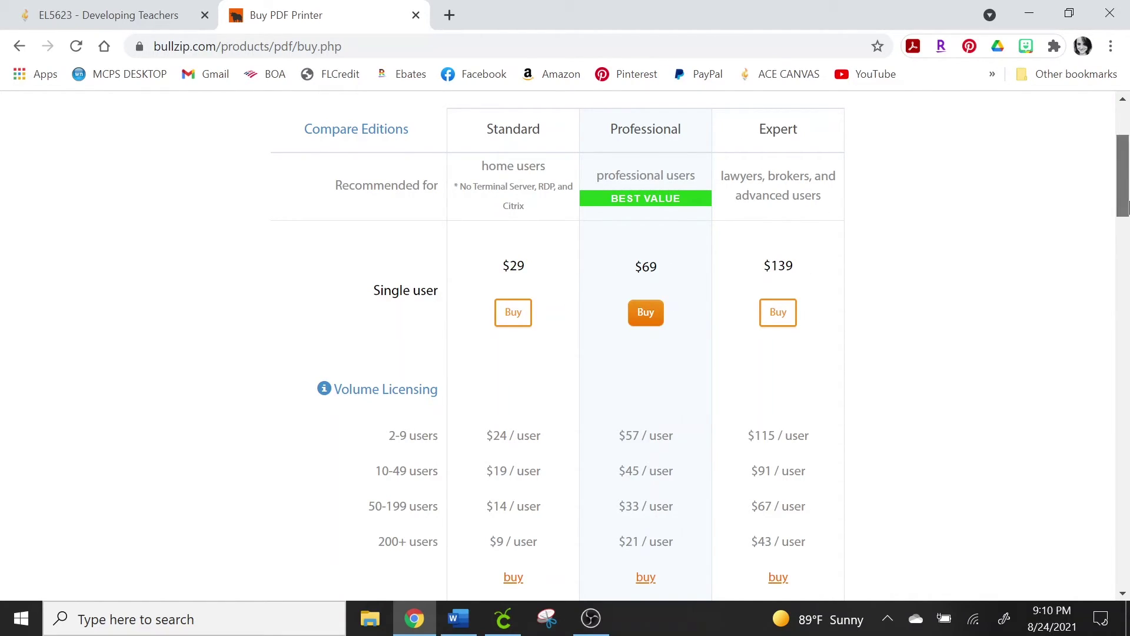
scroll(1124, 200, "up", 3)
left_click(100, 126)
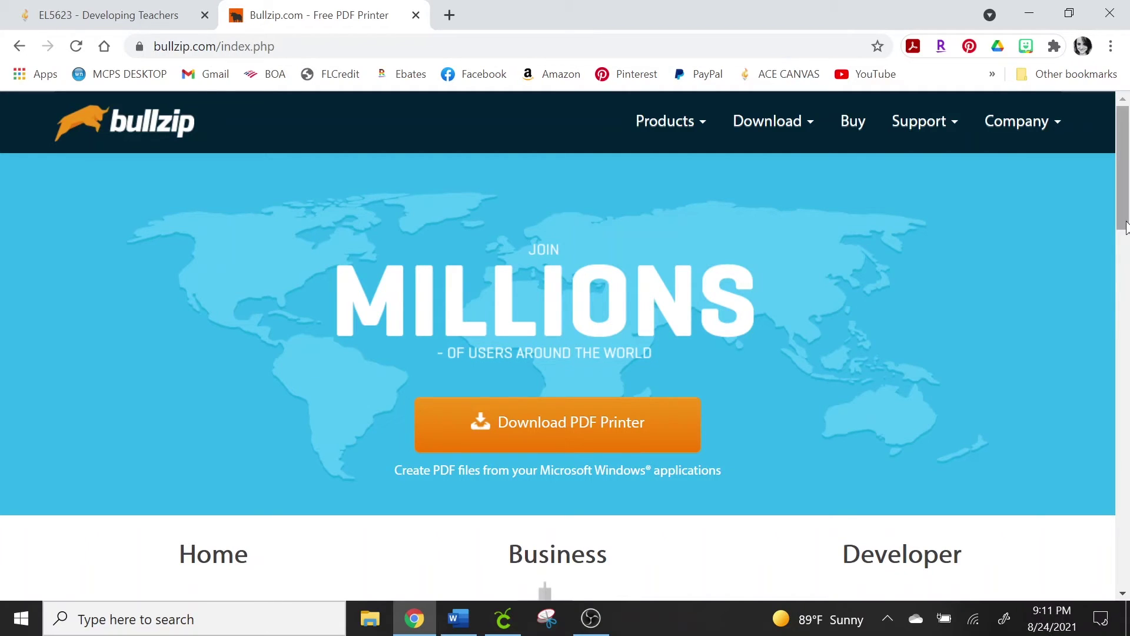
left_click_drag(1125, 228, 1082, 171)
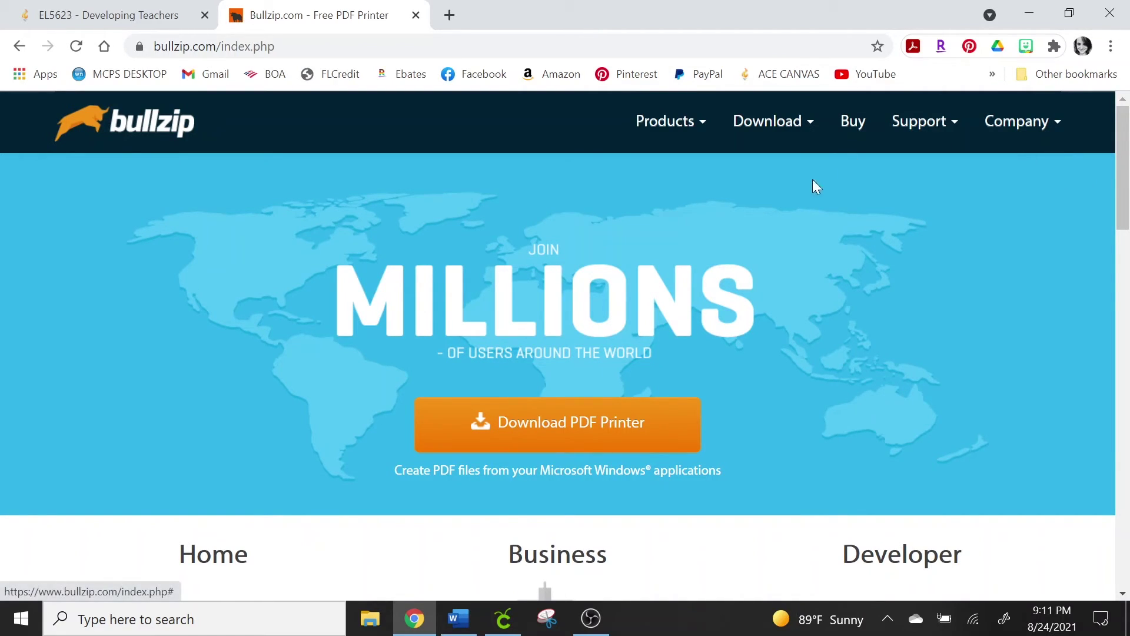
Switch back to Word and look over the unicorn picture from the name up to the horn
left_click(503, 619)
left_click(458, 619)
key("ctrl+End")
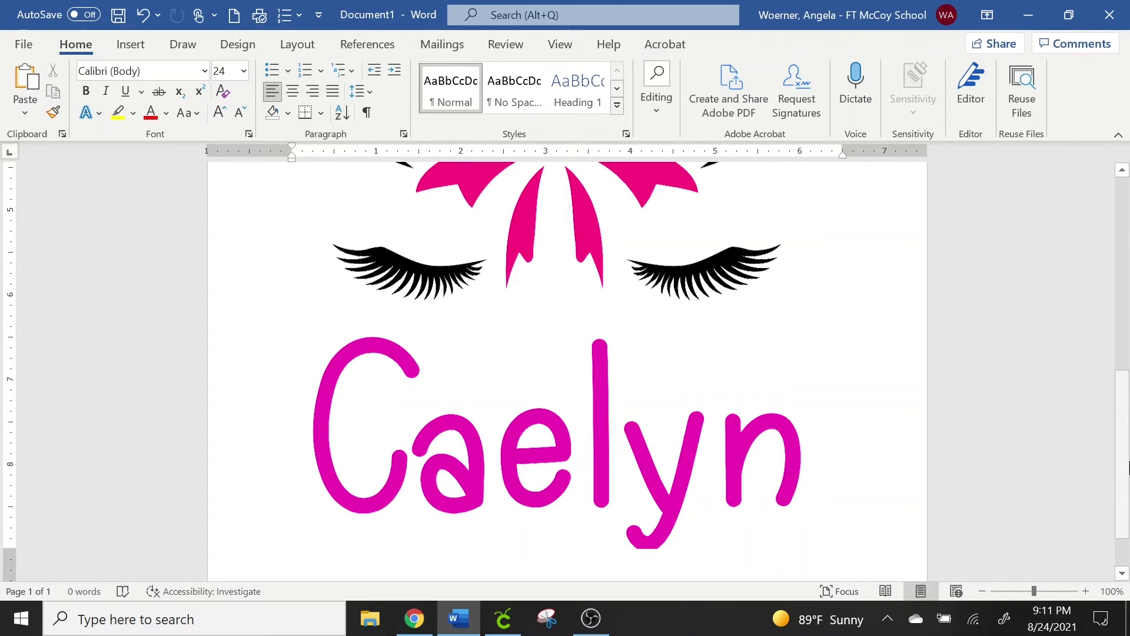
scroll(1117, 376, "up", 5)
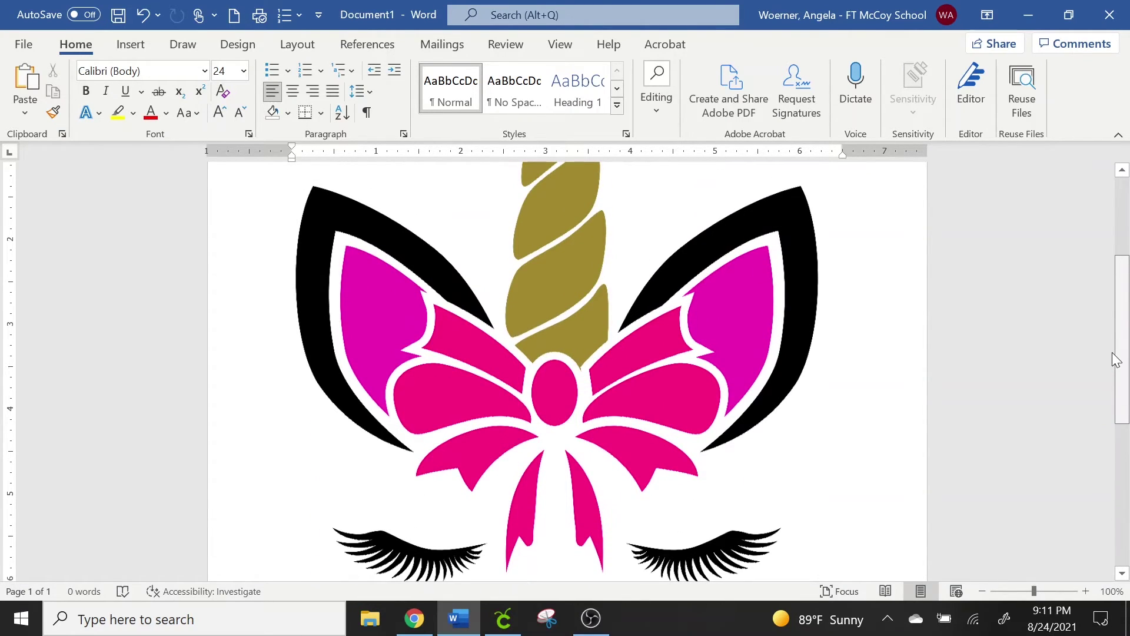
left_click_drag(1117, 360, 1120, 275)
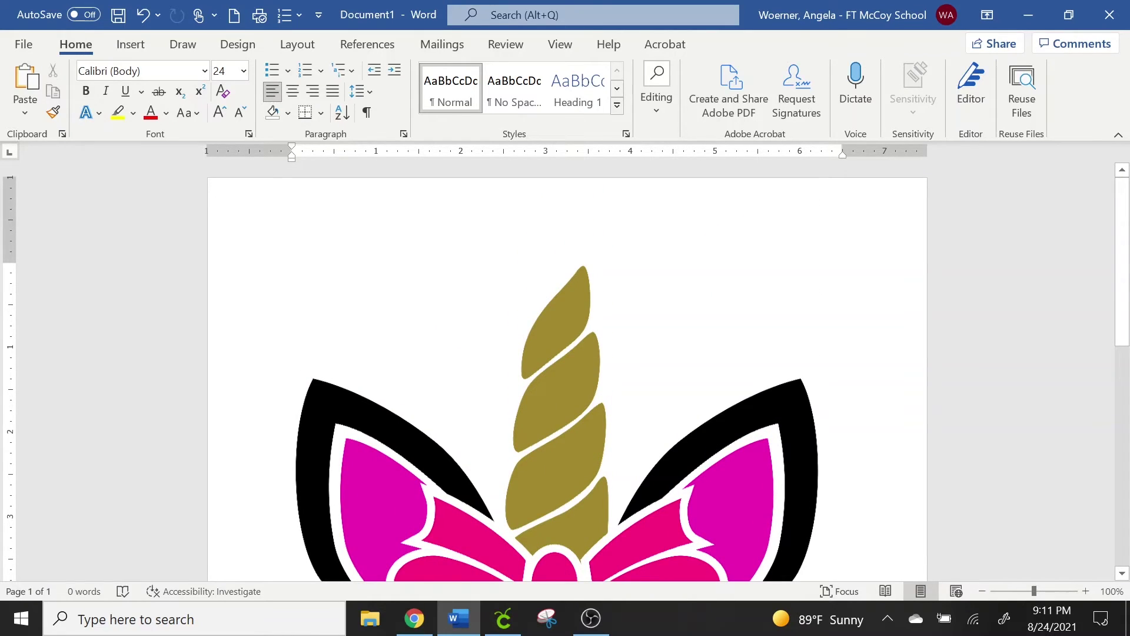